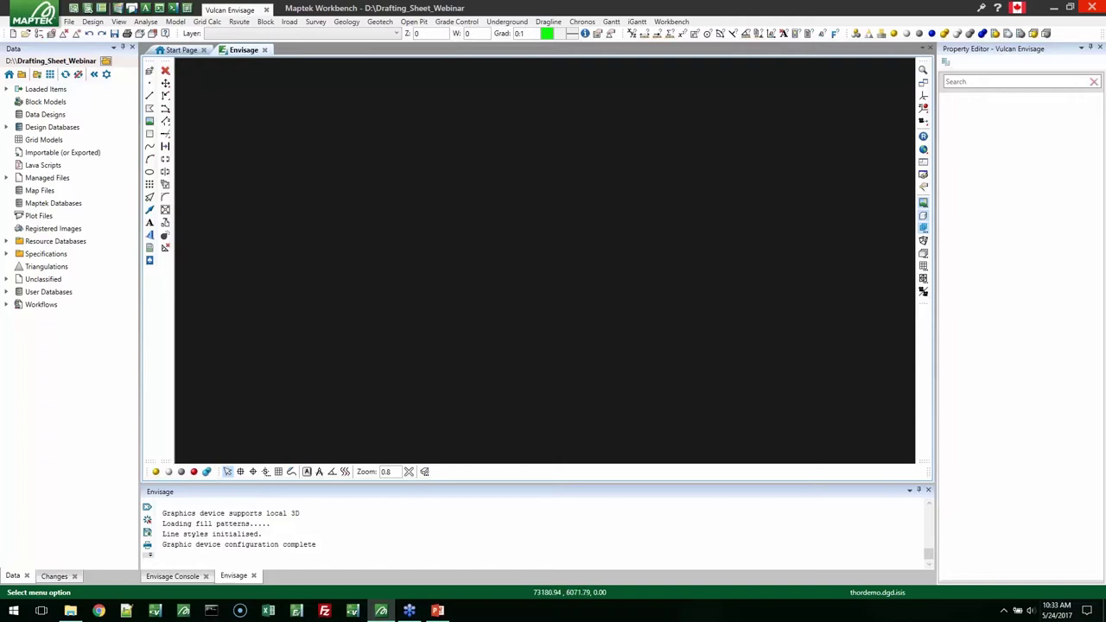
Review the metric and imperial page sizes defined in the Drafting Page Size Editor and close it.
{"action": "left_click", "coordinate": [68, 20]}
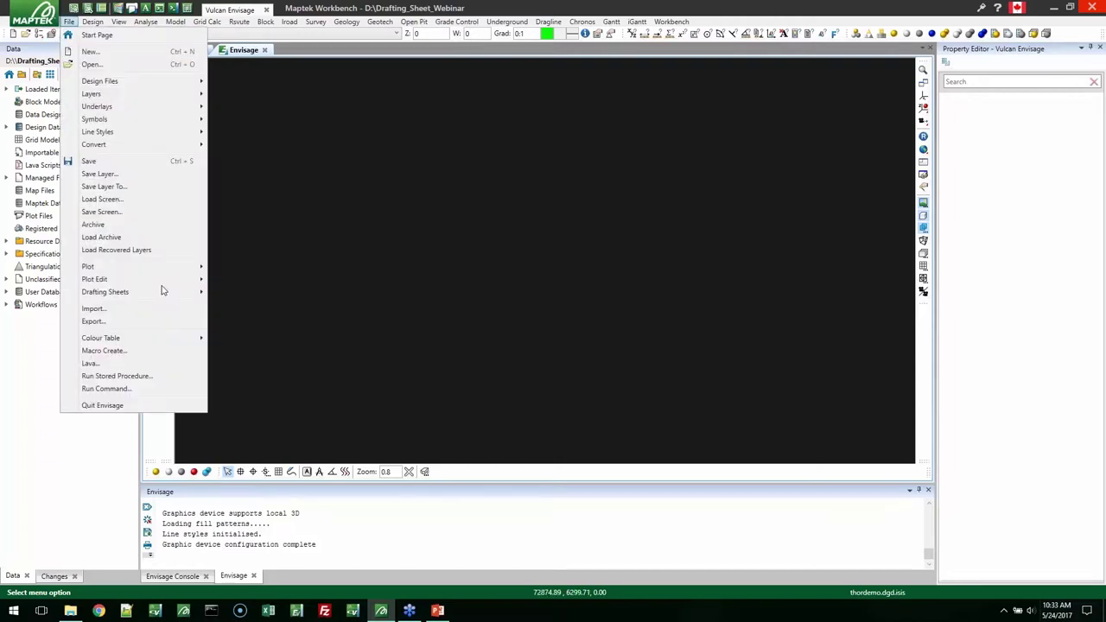
{"action": "mouse_move", "coordinate": [190, 297]}
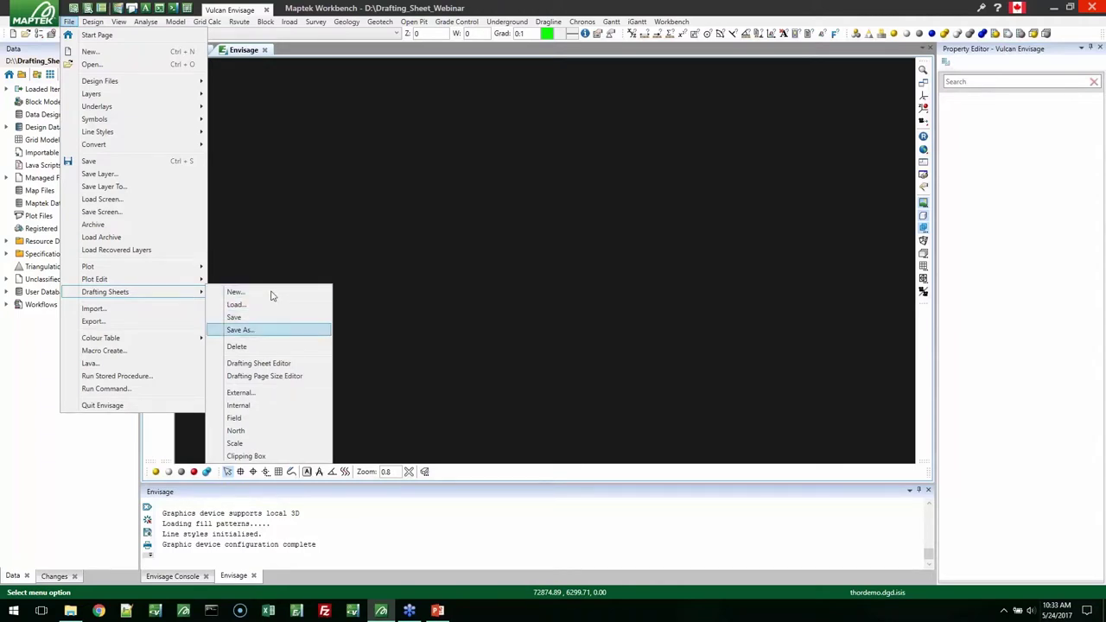
{"action": "left_click", "coordinate": [296, 376]}
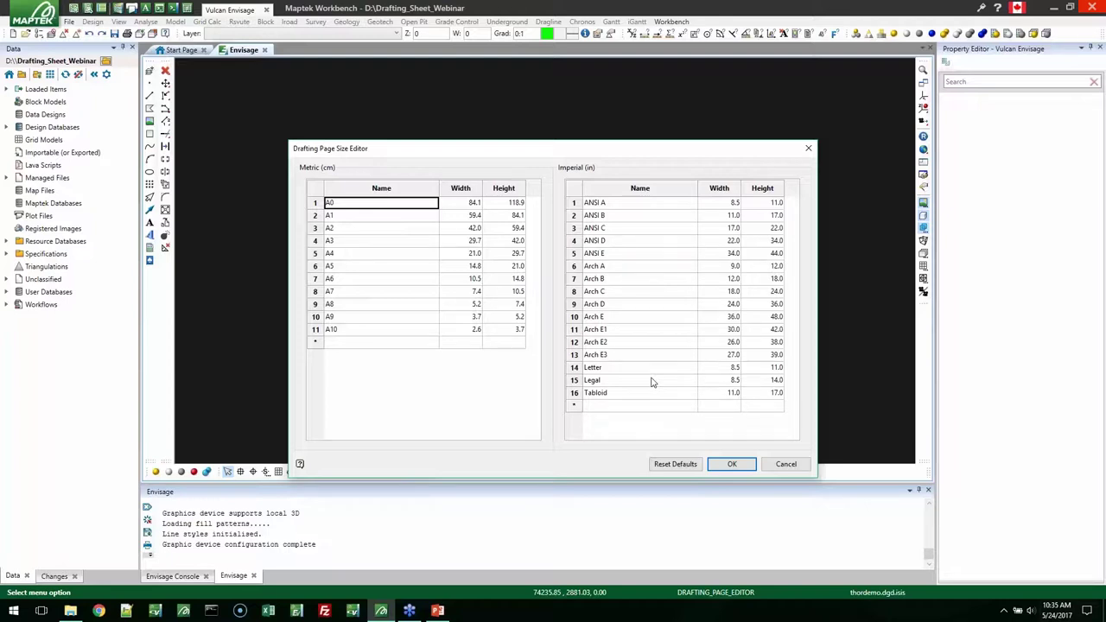
{"action": "left_click", "coordinate": [733, 466]}
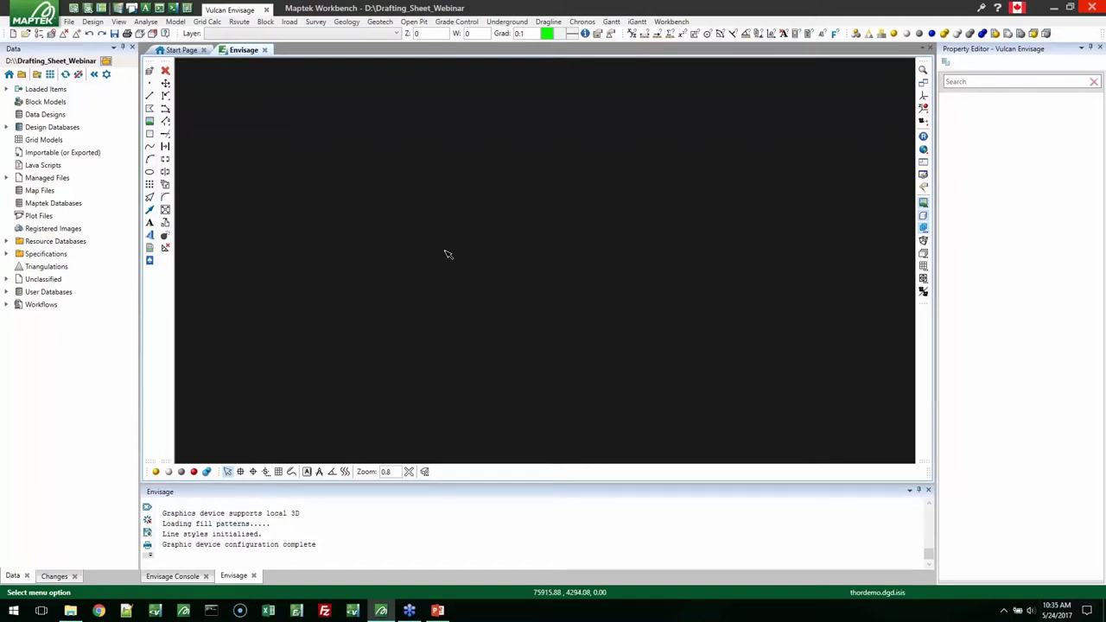
Start the Drafting Sheet Editor and set the drafting sheet units to Inches.
{"action": "left_click", "coordinate": [70, 22]}
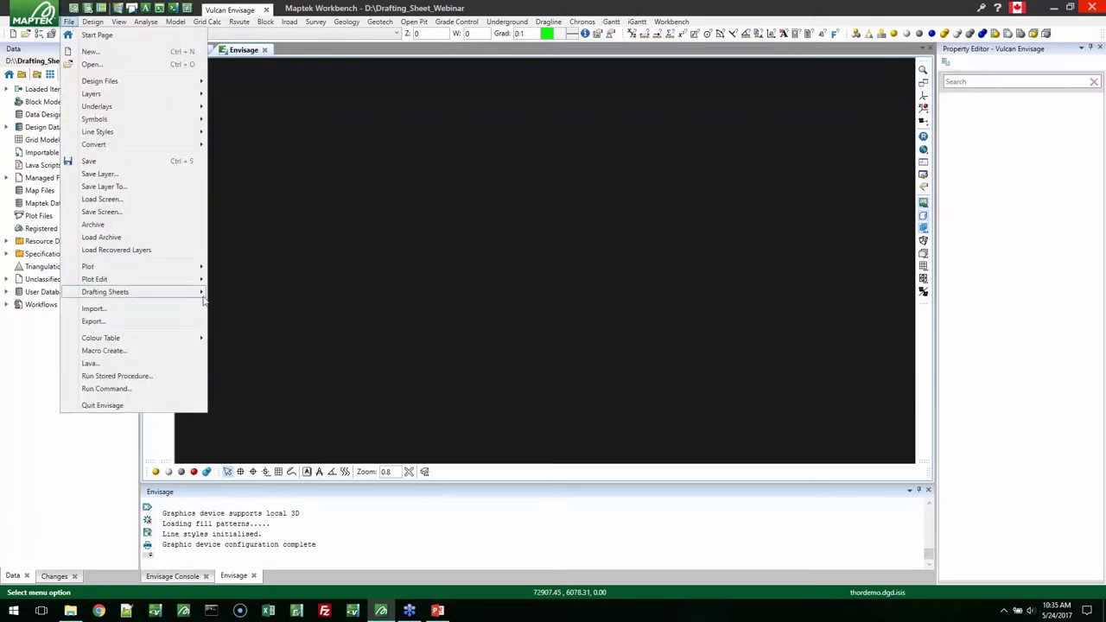
{"action": "left_click", "coordinate": [204, 296]}
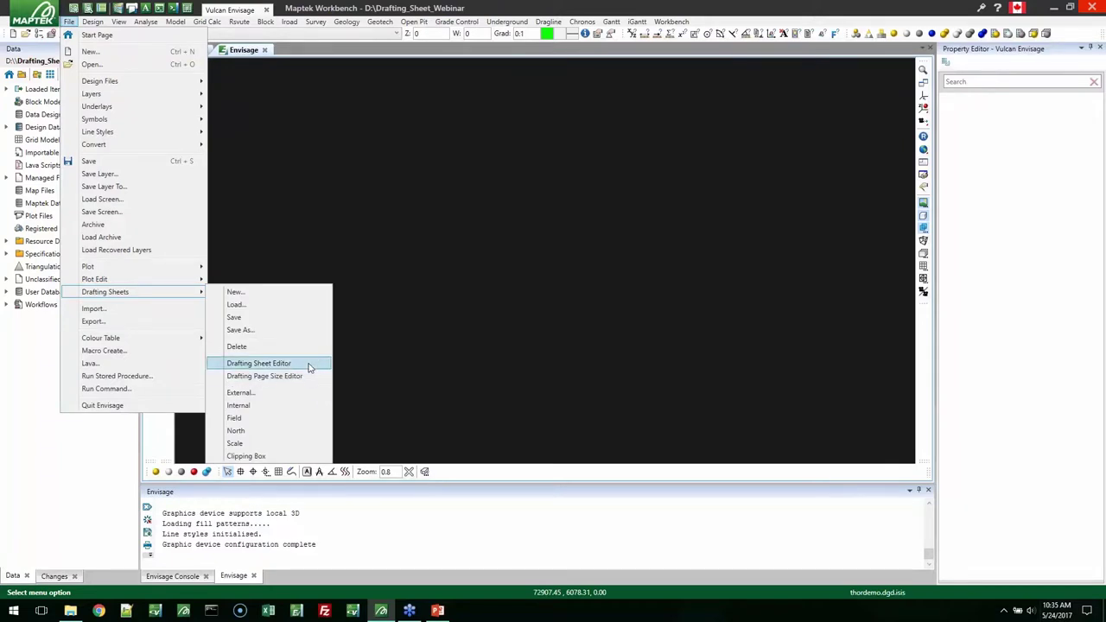
{"action": "left_click", "coordinate": [309, 367]}
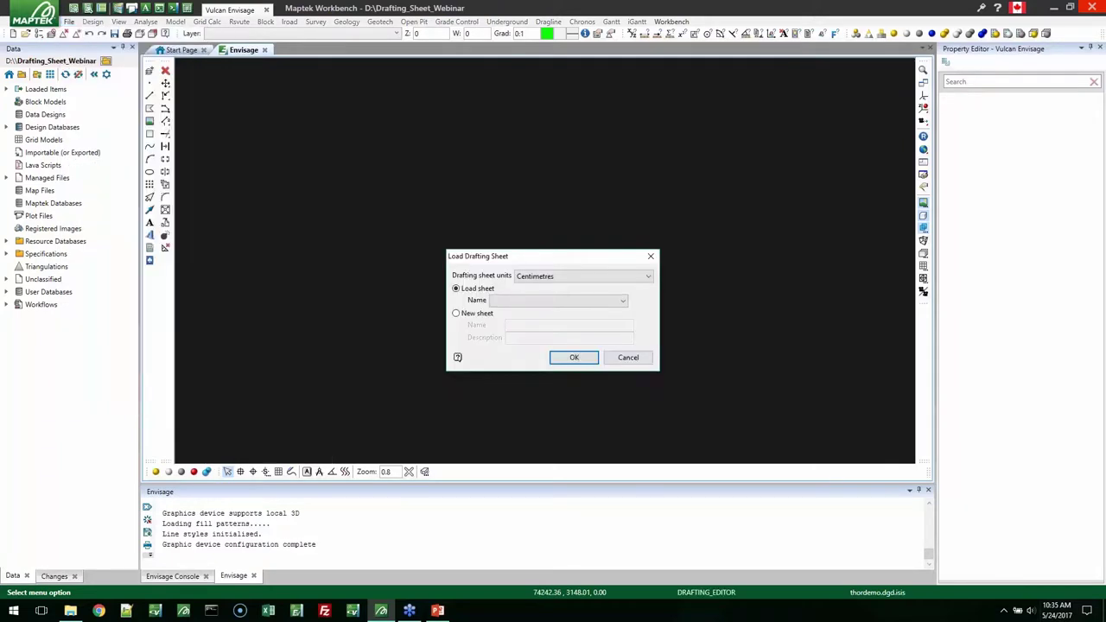
{"action": "left_click", "coordinate": [562, 279]}
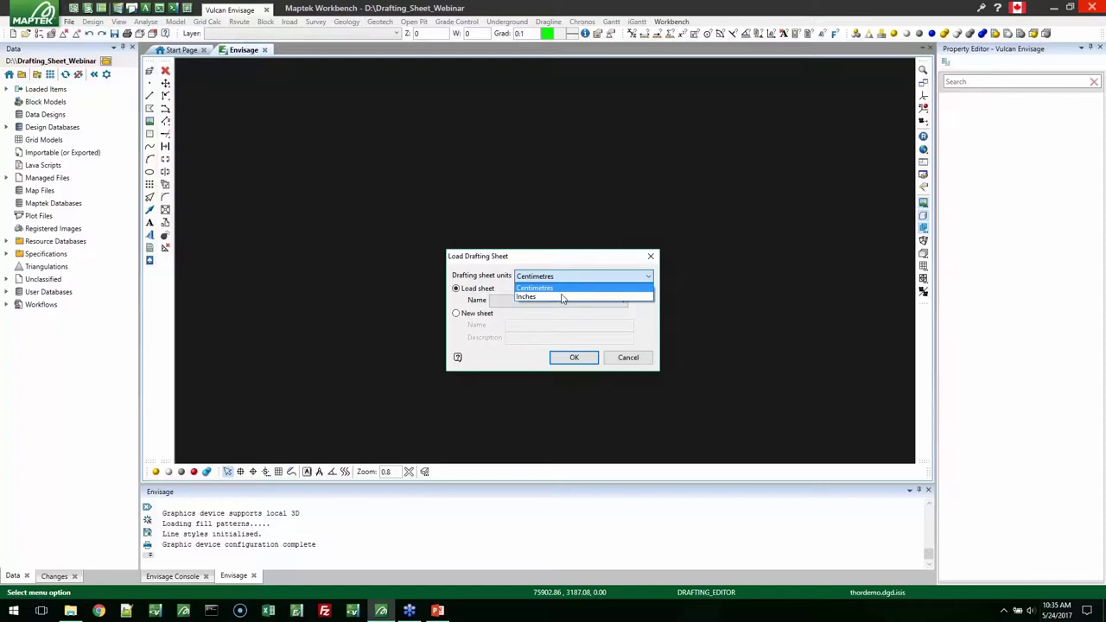
{"action": "left_click", "coordinate": [561, 297]}
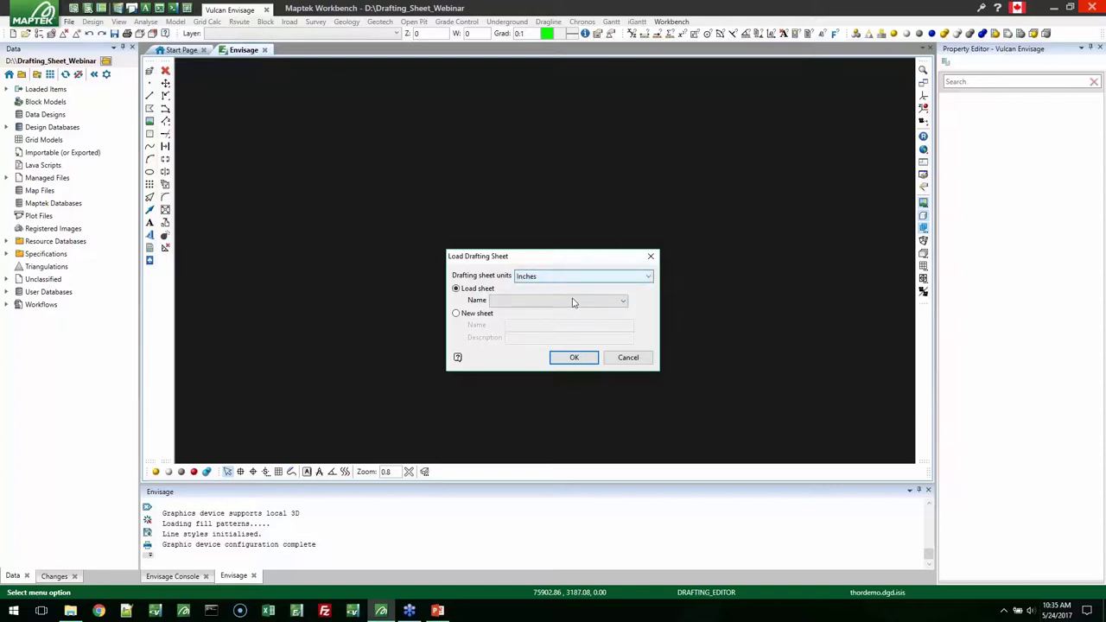
Create a new drafting sheet named DEMO with the description left blank.
{"action": "left_click", "coordinate": [515, 301]}
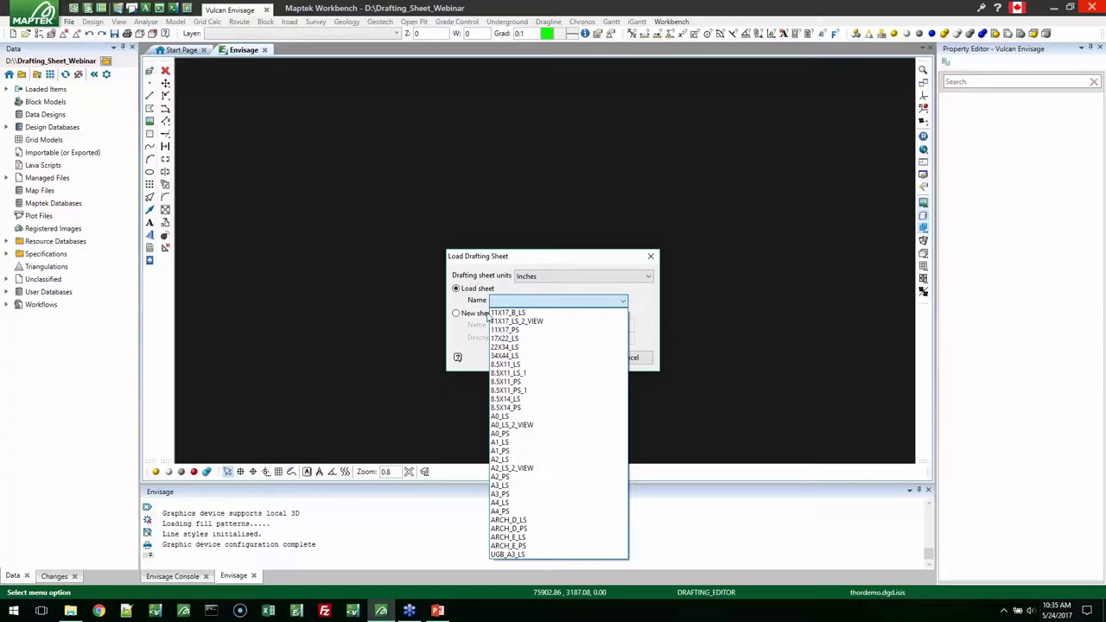
{"action": "left_click", "coordinate": [475, 321]}
{"action": "left_click", "coordinate": [474, 316]}
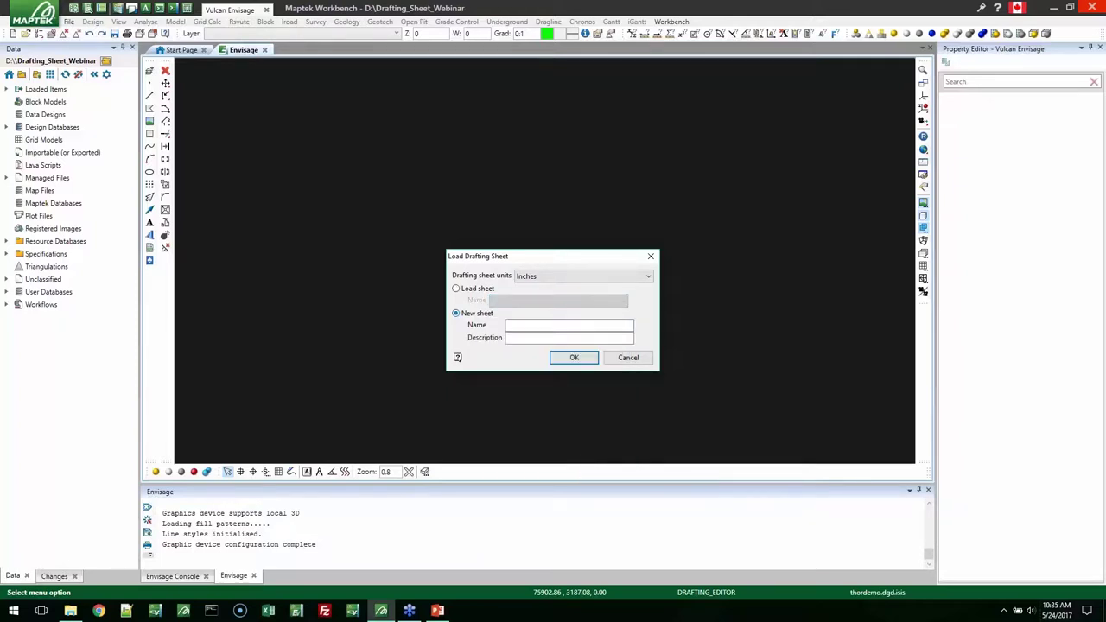
{"action": "left_click", "coordinate": [525, 324]}
{"action": "type", "text": "DEMO"}
{"action": "left_click", "coordinate": [546, 340]}
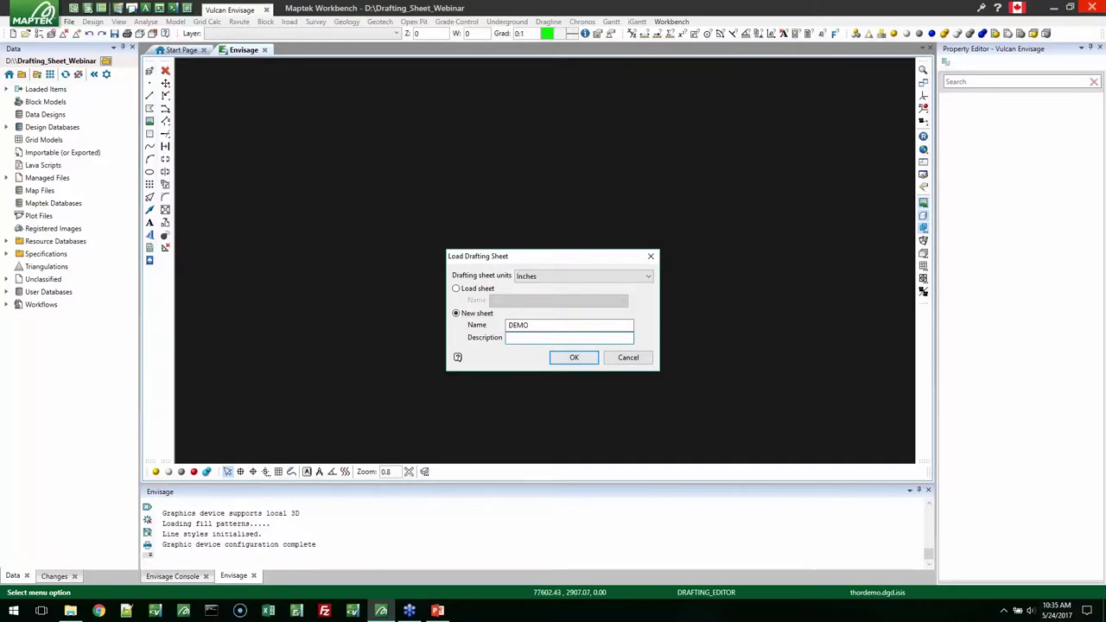
{"action": "left_click", "coordinate": [579, 356]}
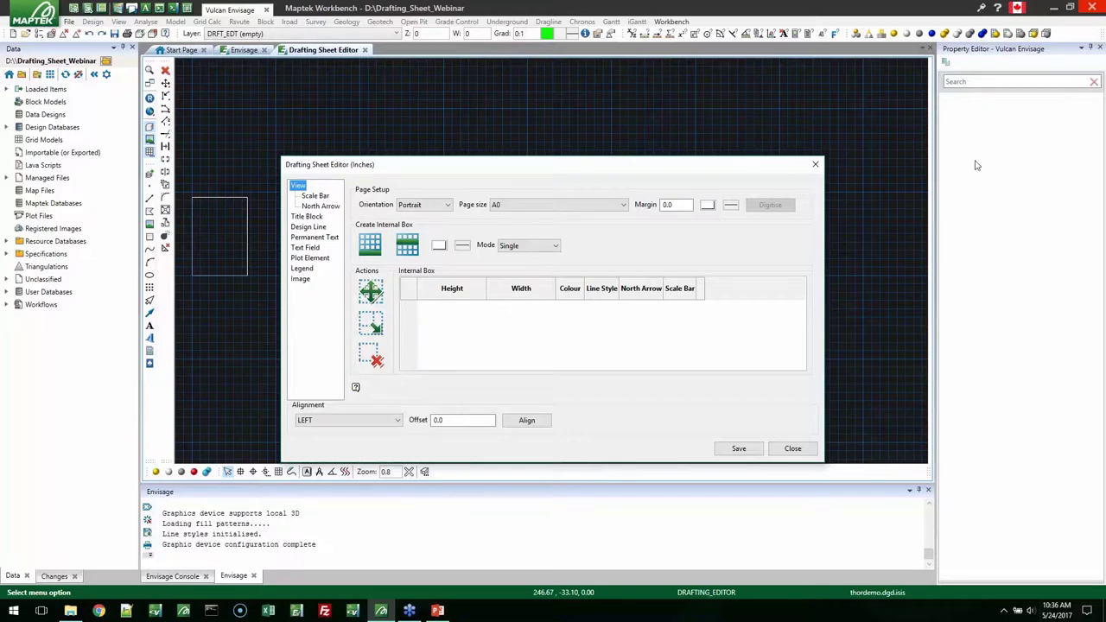
Auto-hide the Property Editor, move the Drafting Sheet Editor dialog clear of the page outline, and narrow the data pane.
{"action": "left_click", "coordinate": [1100, 21]}
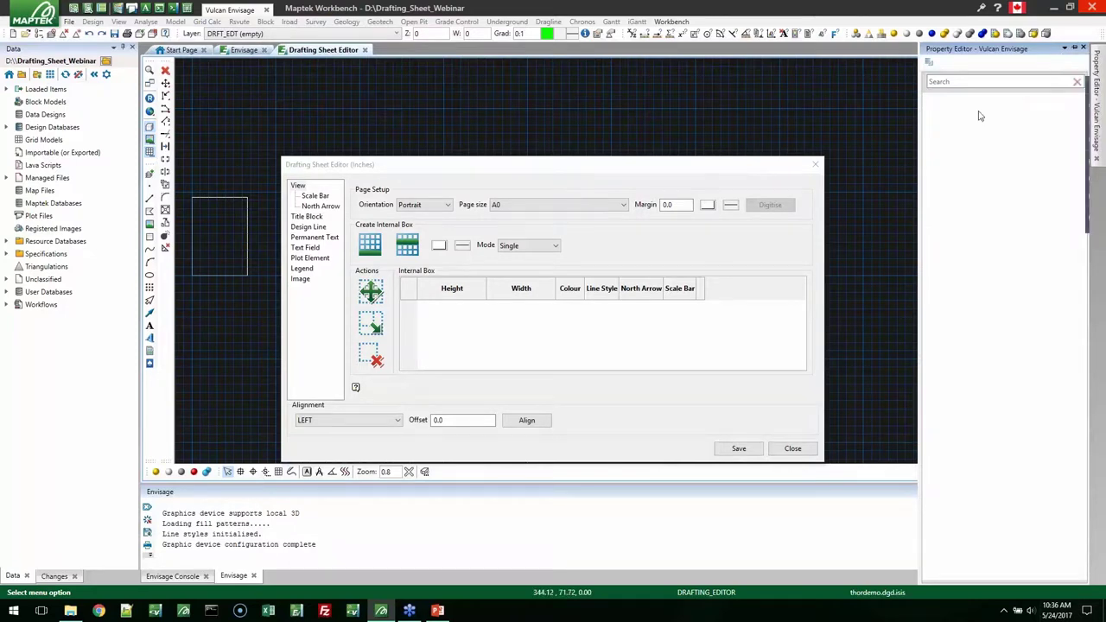
{"action": "left_click_drag", "start_coordinate": [733, 167], "coordinate": [979, 113]}
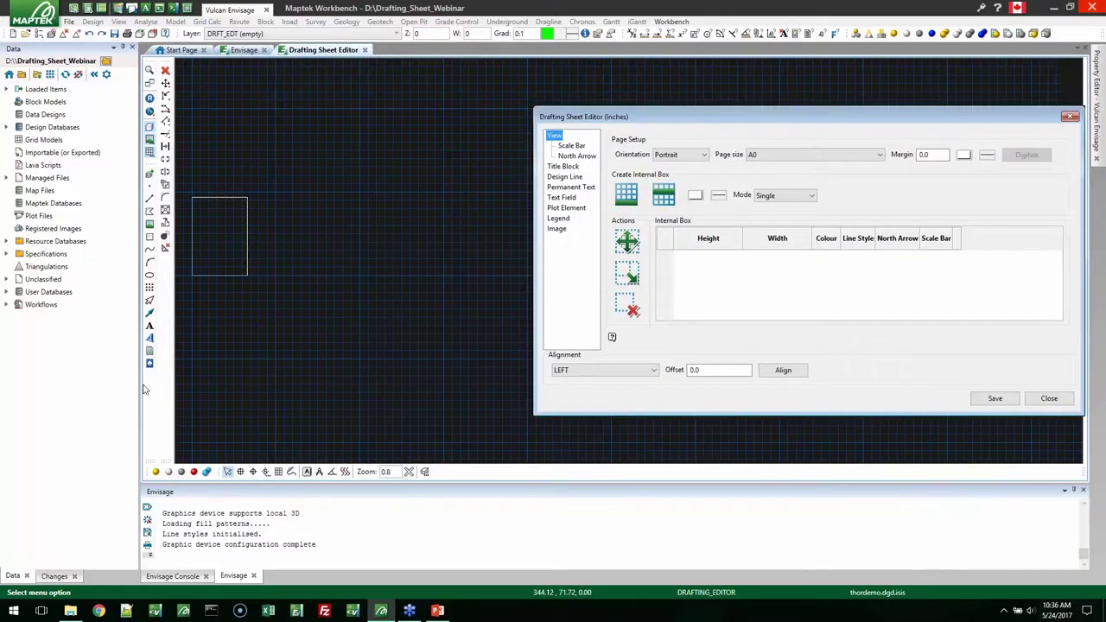
{"action": "left_click_drag", "start_coordinate": [140, 389], "coordinate": [115, 354]}
Set the page size of the drafting sheet to Tabloid.
{"action": "scroll", "coordinate": [214, 302], "scroll_direction": "up", "scroll_amount": 2}
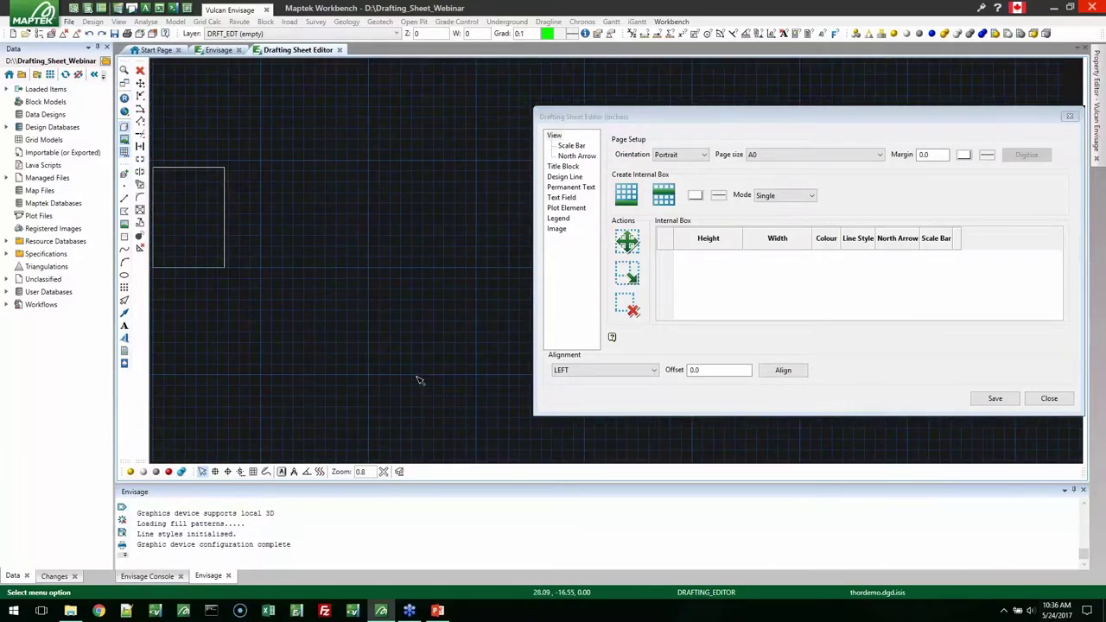
{"action": "middle_click_drag", "start_coordinate": [245, 305], "coordinate": [416, 376]}
{"action": "scroll", "coordinate": [413, 375], "scroll_direction": "up", "scroll_amount": 1}
{"action": "scroll", "coordinate": [380, 207], "scroll_direction": "up", "scroll_amount": 1}
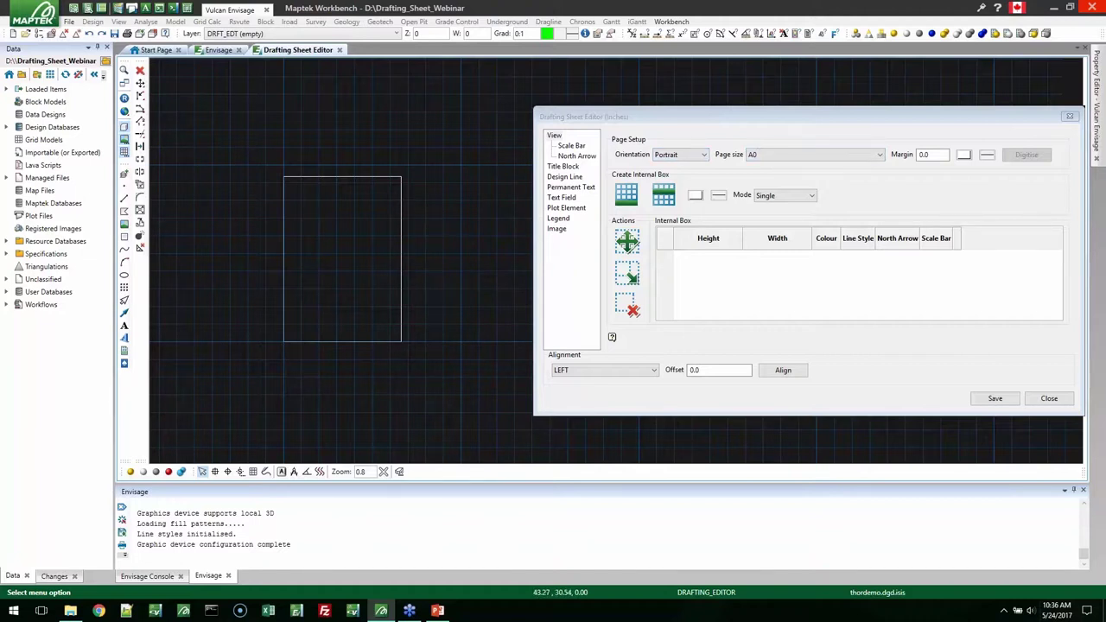
{"action": "scroll", "coordinate": [404, 230], "scroll_direction": "up", "scroll_amount": 1}
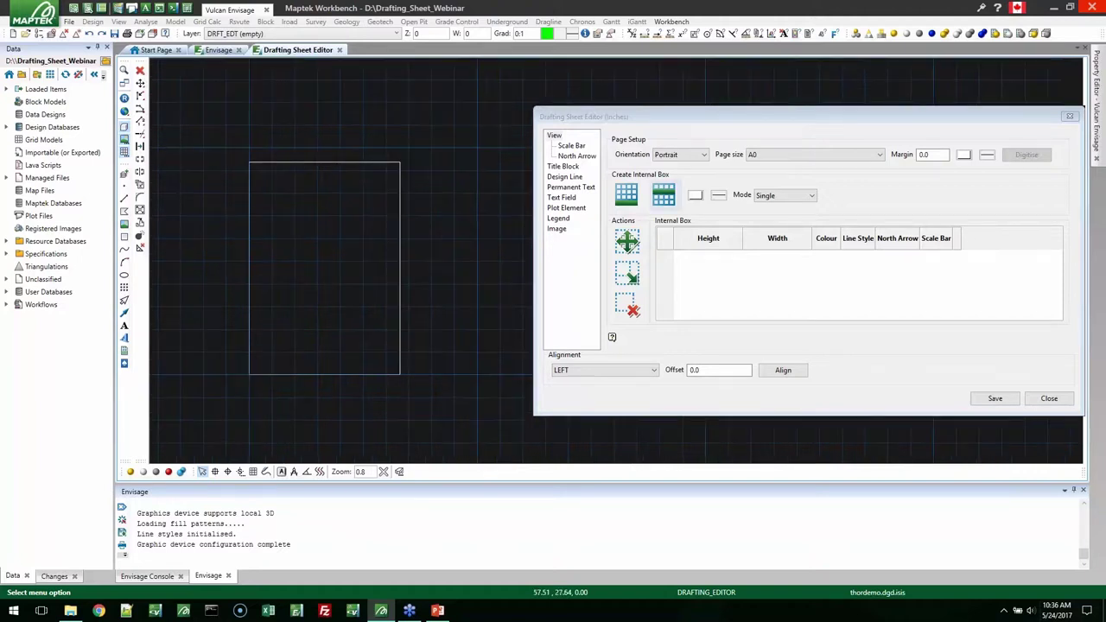
{"action": "left_click", "coordinate": [663, 194]}
{"action": "left_click", "coordinate": [772, 156]}
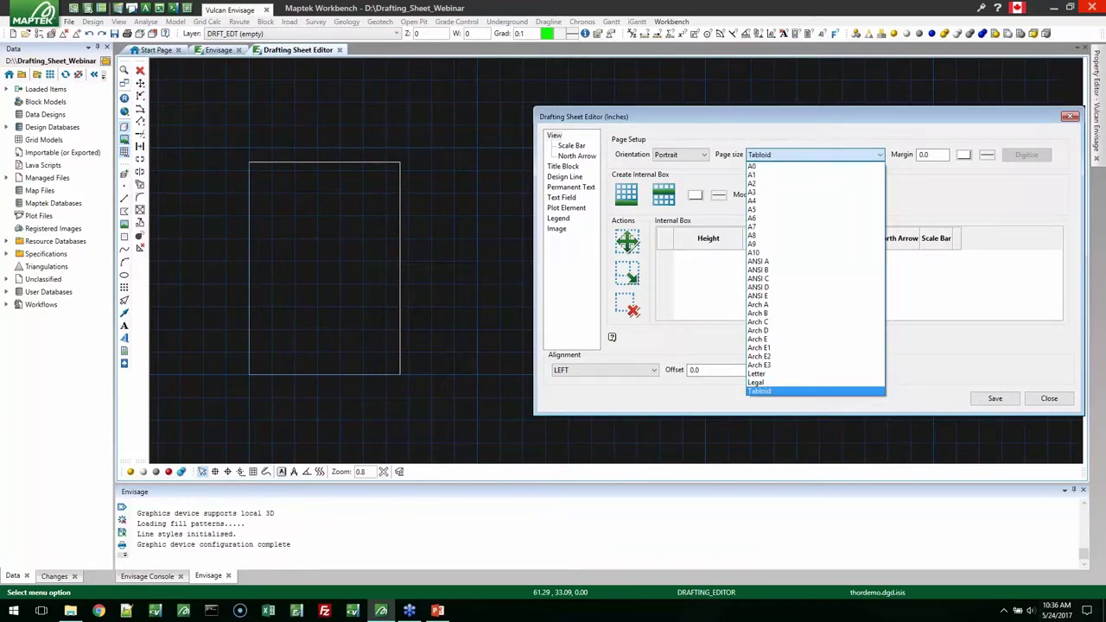
{"action": "left_click", "coordinate": [814, 393]}
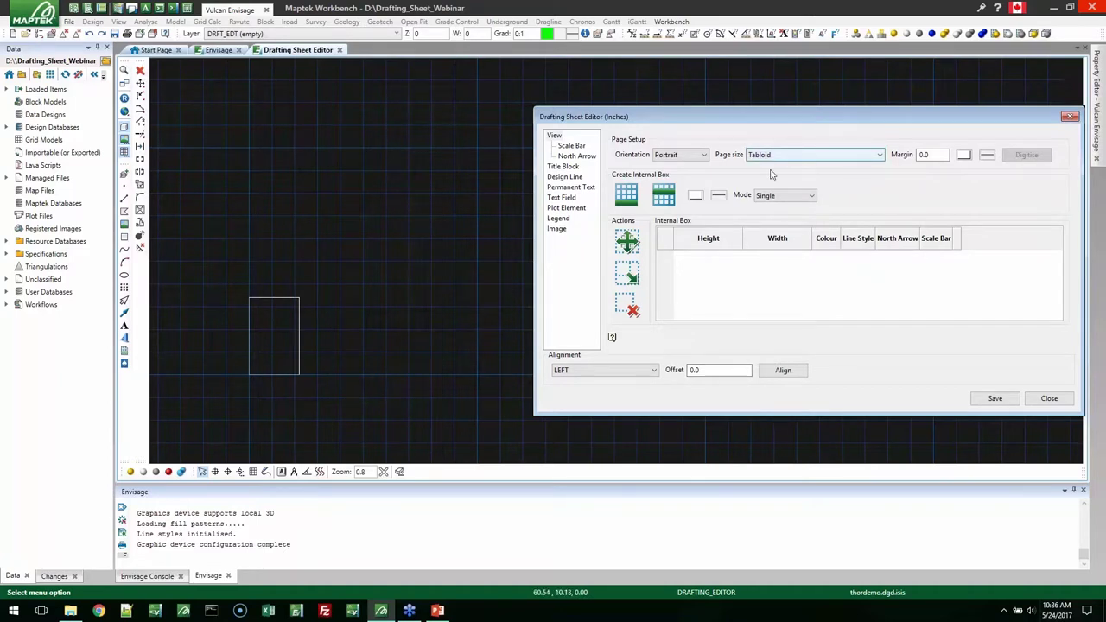
Try the ANSI C page size on the sheet, and switch back to Tabloid.
{"action": "left_click", "coordinate": [812, 154]}
{"action": "left_click", "coordinate": [773, 278]}
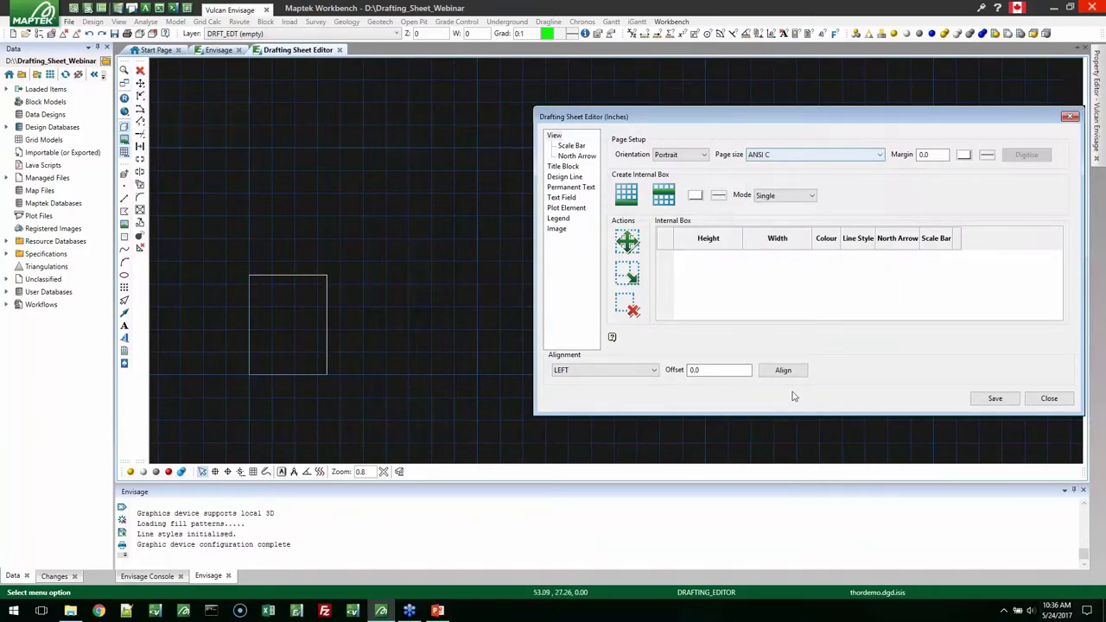
{"action": "left_click", "coordinate": [812, 154]}
{"action": "left_click", "coordinate": [759, 390]}
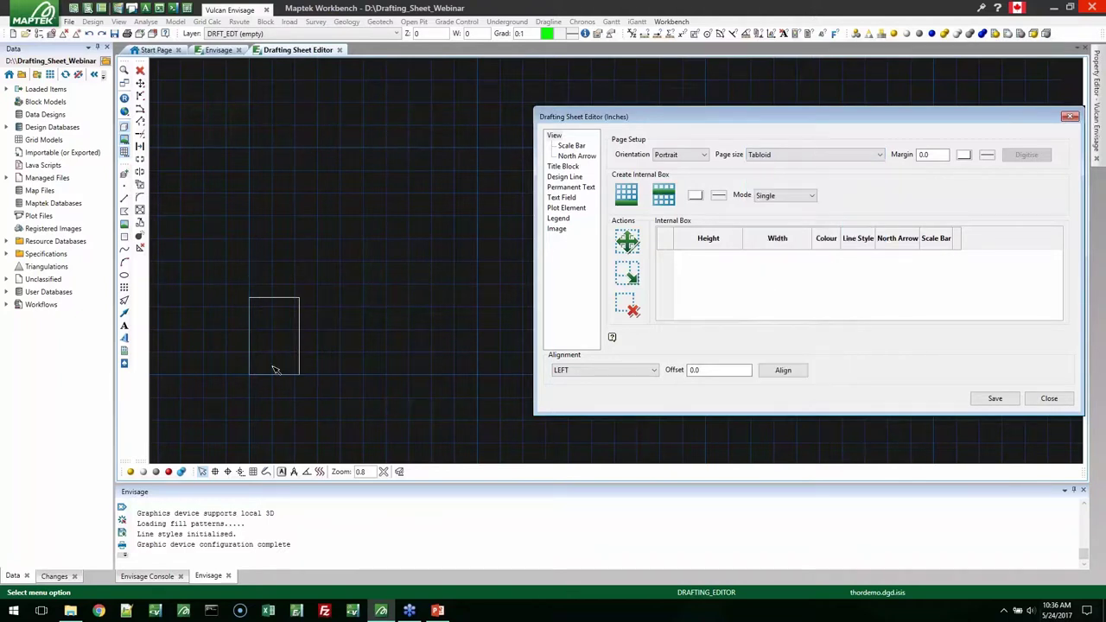
Set the Tabloid page's orientation to Landscape.
{"action": "scroll", "coordinate": [274, 370], "scroll_direction": "up", "scroll_amount": 3}
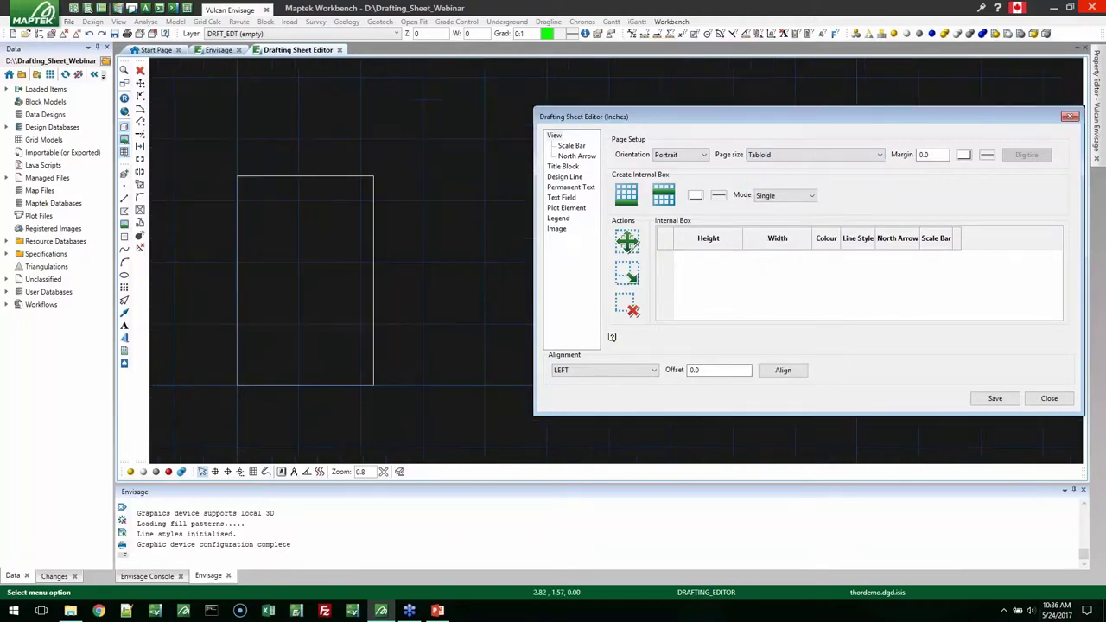
{"action": "left_click", "coordinate": [680, 155]}
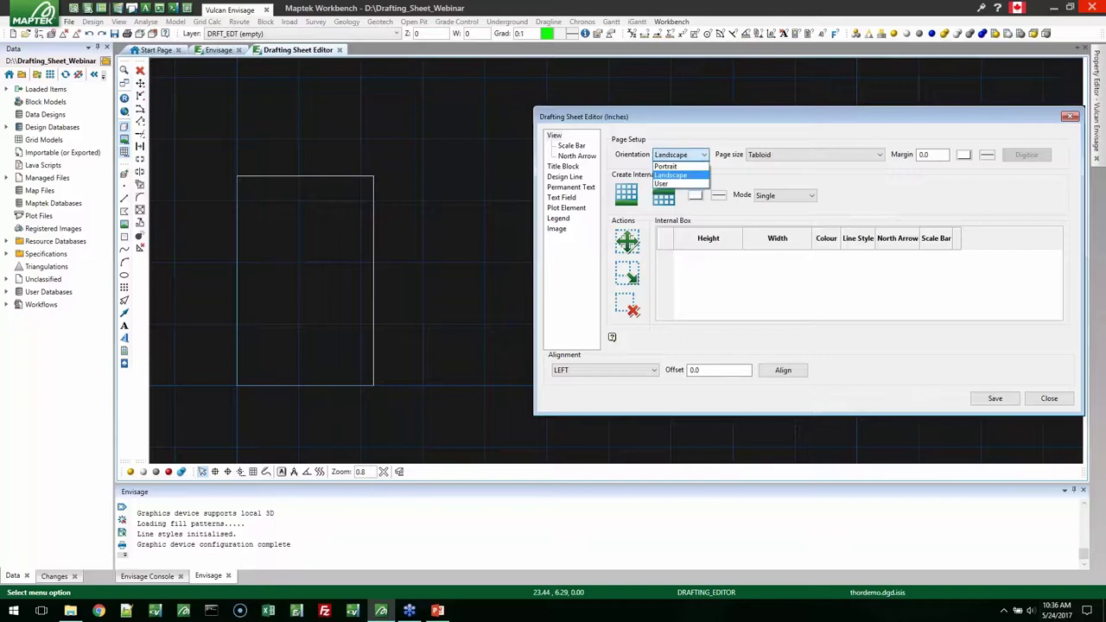
{"action": "left_click", "coordinate": [671, 175]}
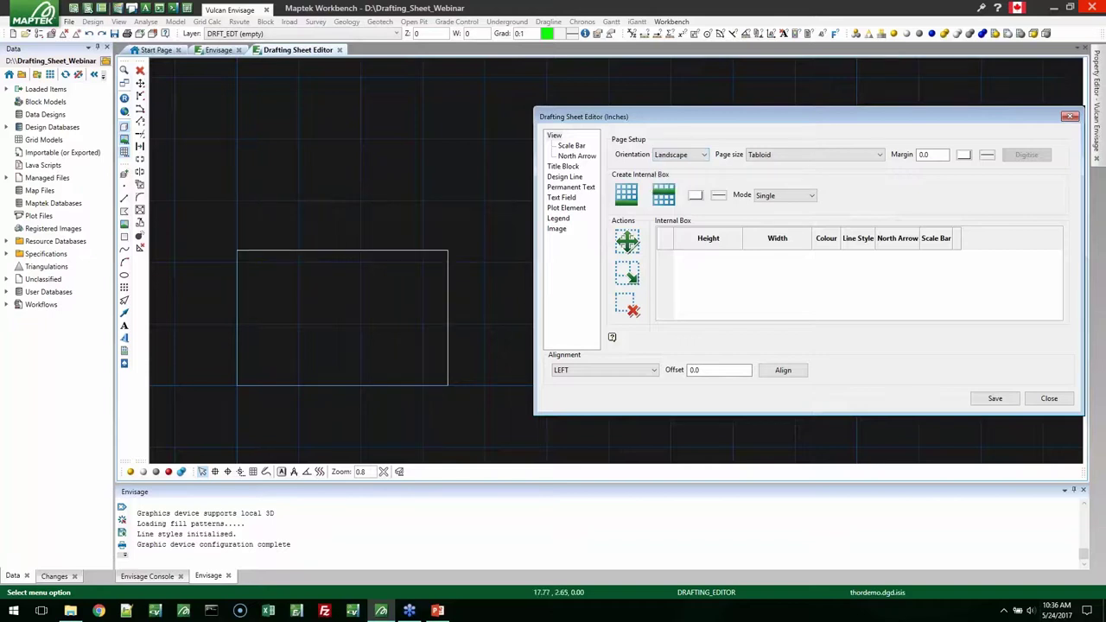
Try digitising a custom external box with the User orientation, and return the orientation to Landscape.
{"action": "left_click", "coordinate": [674, 155]}
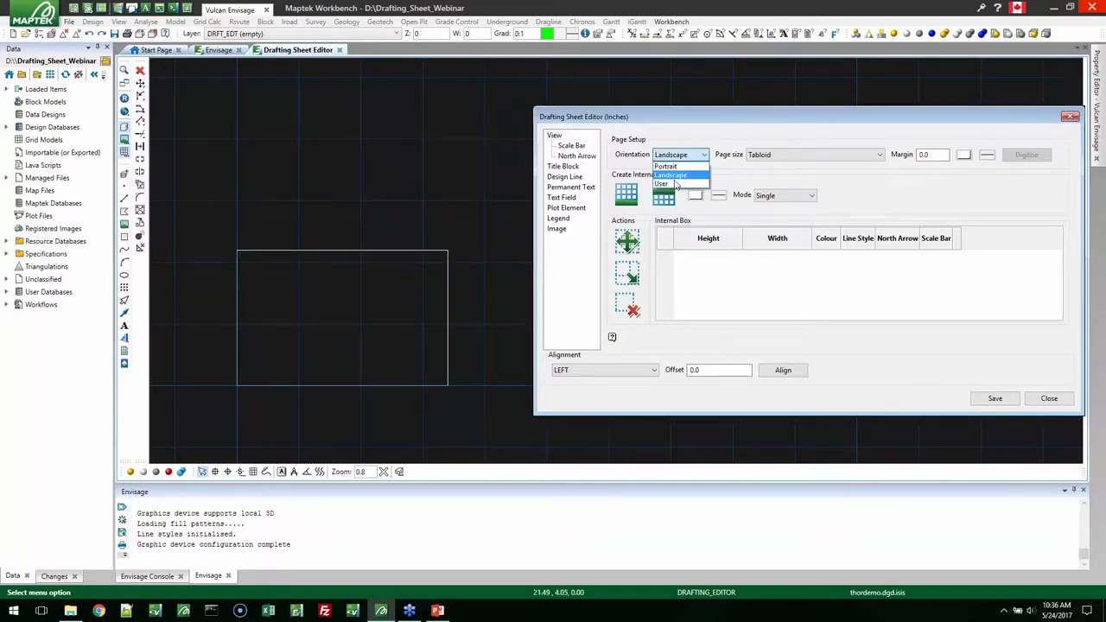
{"action": "left_click", "coordinate": [675, 185]}
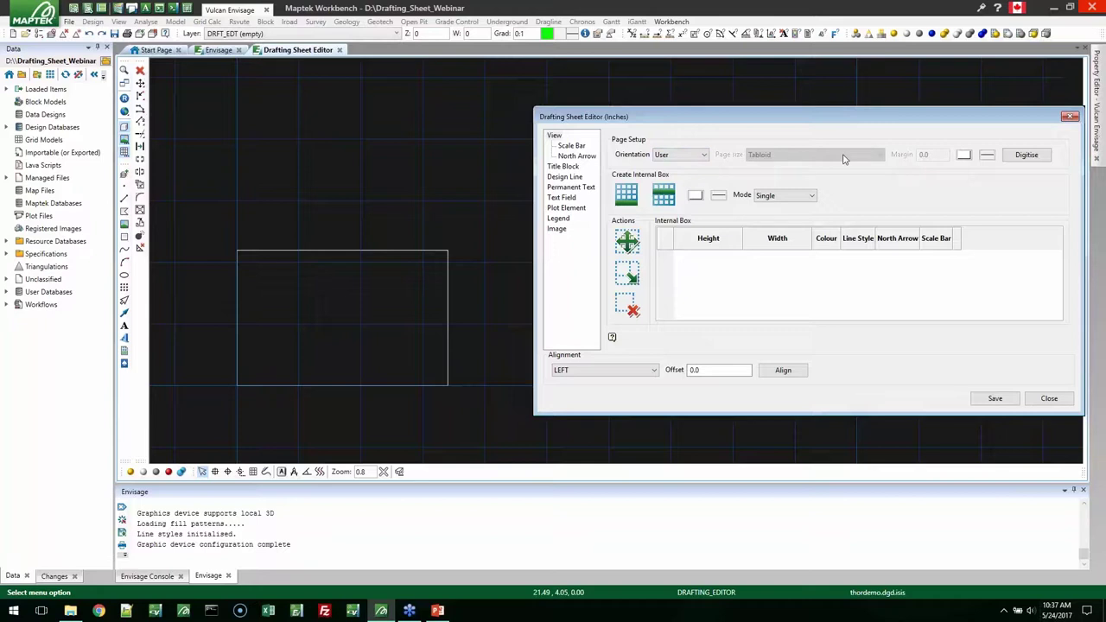
{"action": "left_click", "coordinate": [1030, 155]}
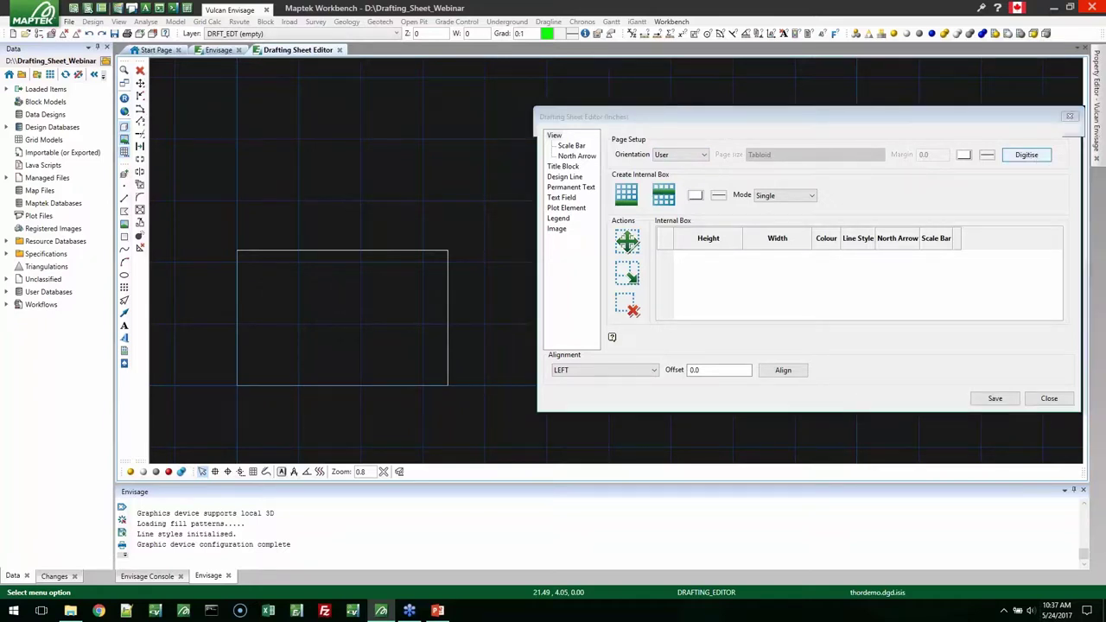
{"action": "left_click", "coordinate": [513, 135]}
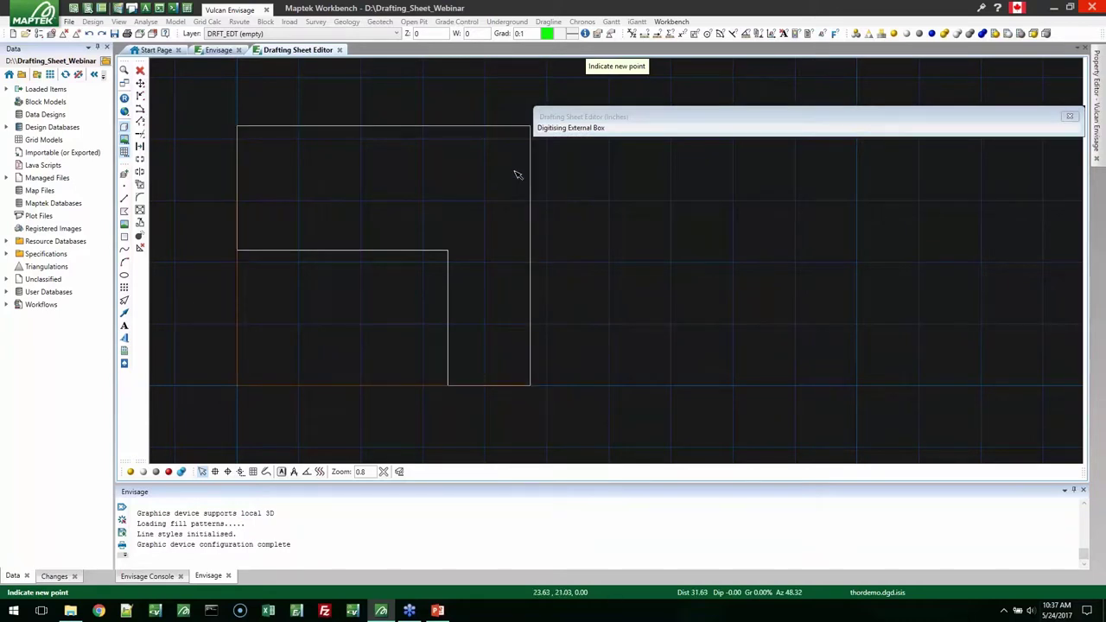
{"action": "left_click", "coordinate": [518, 175]}
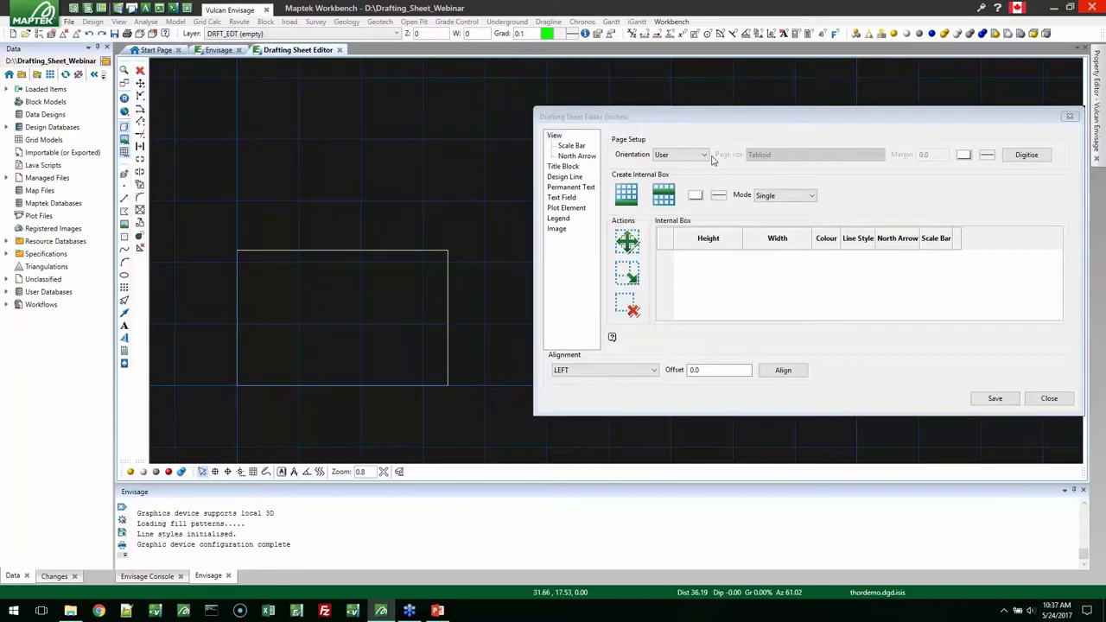
{"action": "left_click", "coordinate": [702, 156]}
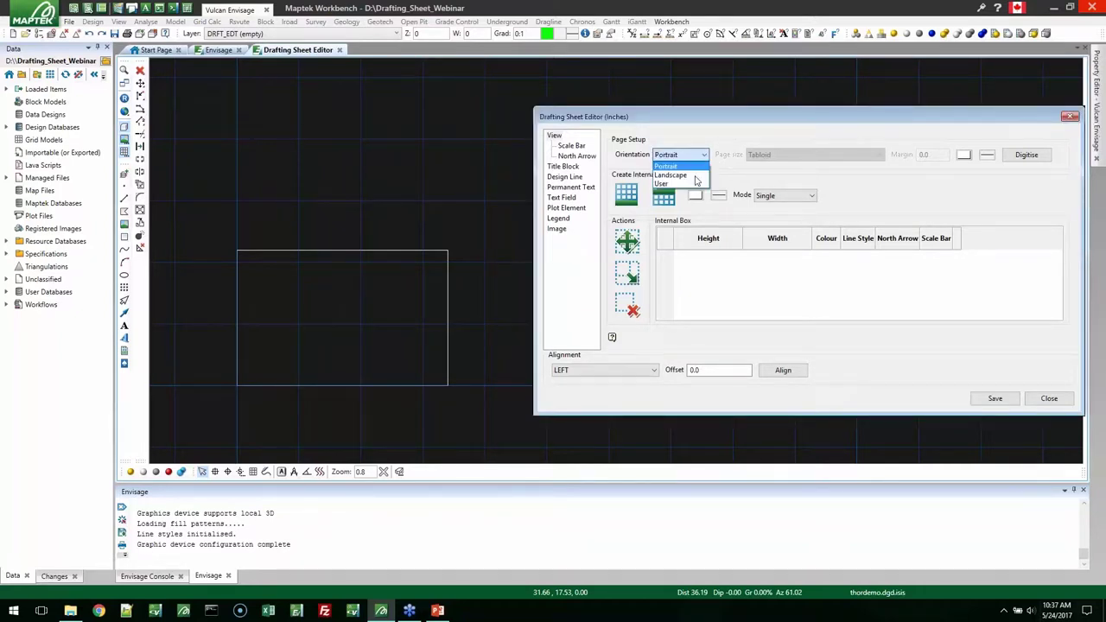
{"action": "left_click", "coordinate": [672, 174]}
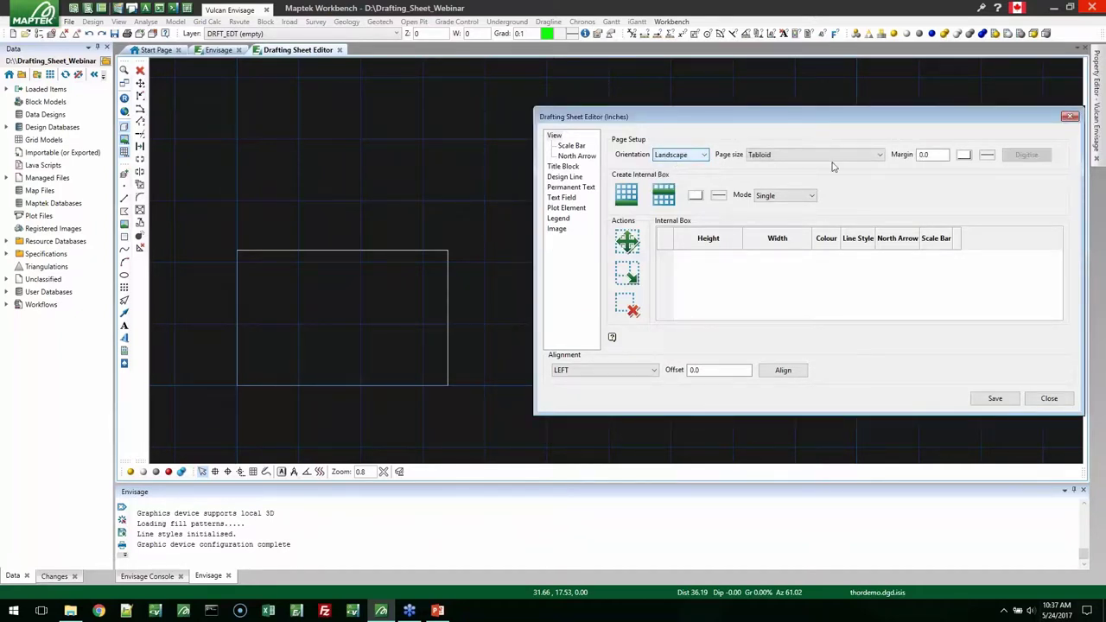
Set the page margin to 0.5 inches.
{"action": "key", "text": "Tab"}
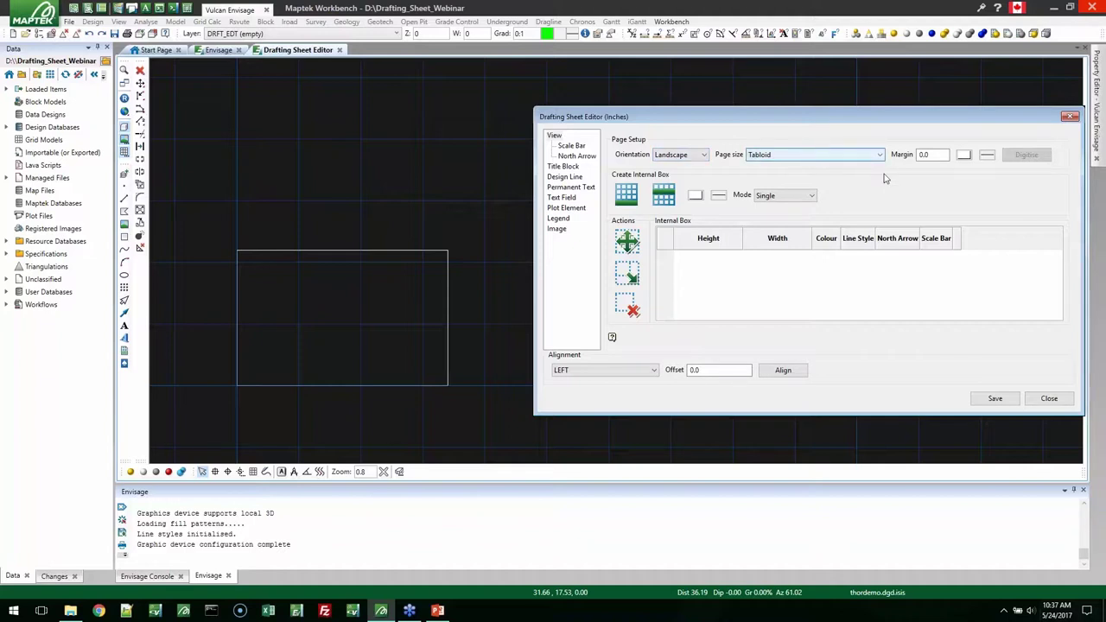
{"action": "left_click", "coordinate": [941, 154]}
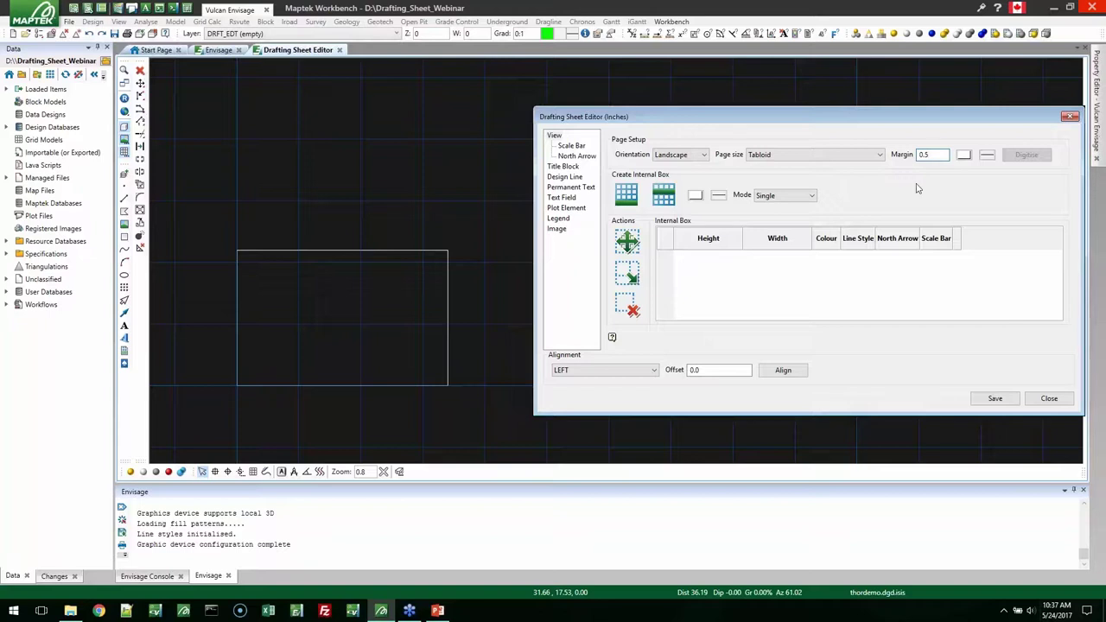
{"action": "key", "text": "Tab"}
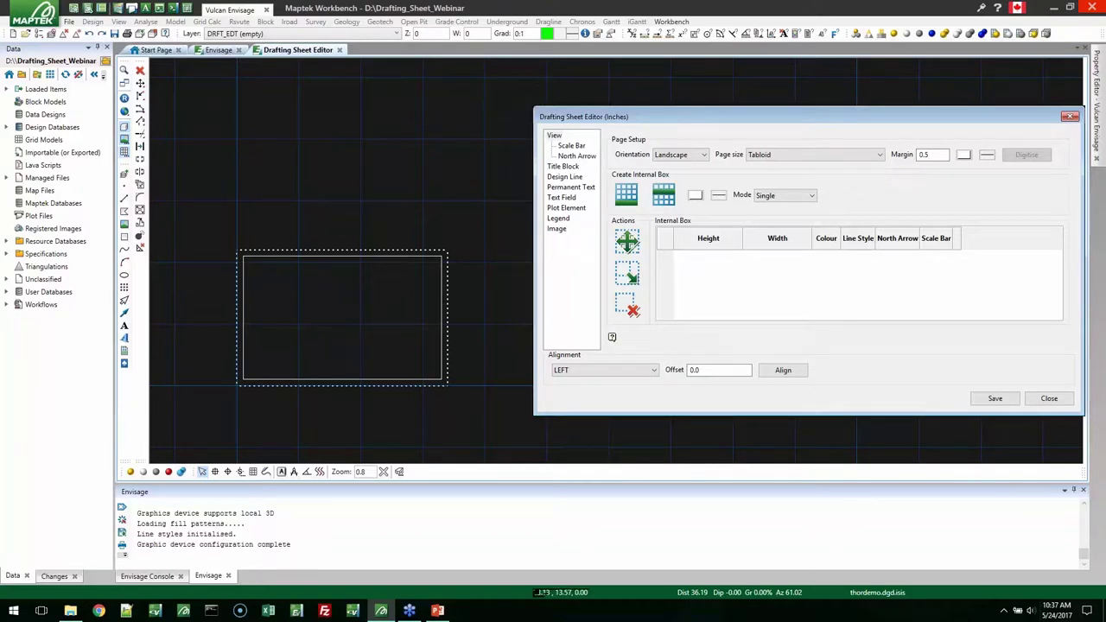
Try a thick and a double line style on the margin box, and return it to the thin solid line.
{"action": "left_click", "coordinate": [987, 156]}
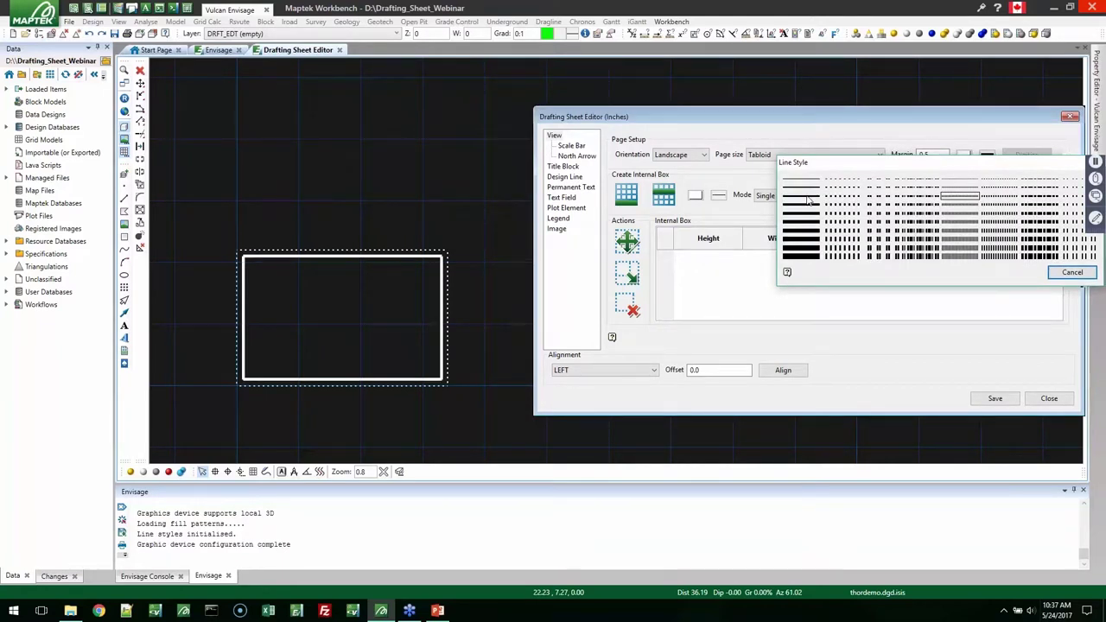
{"action": "left_click", "coordinate": [923, 180]}
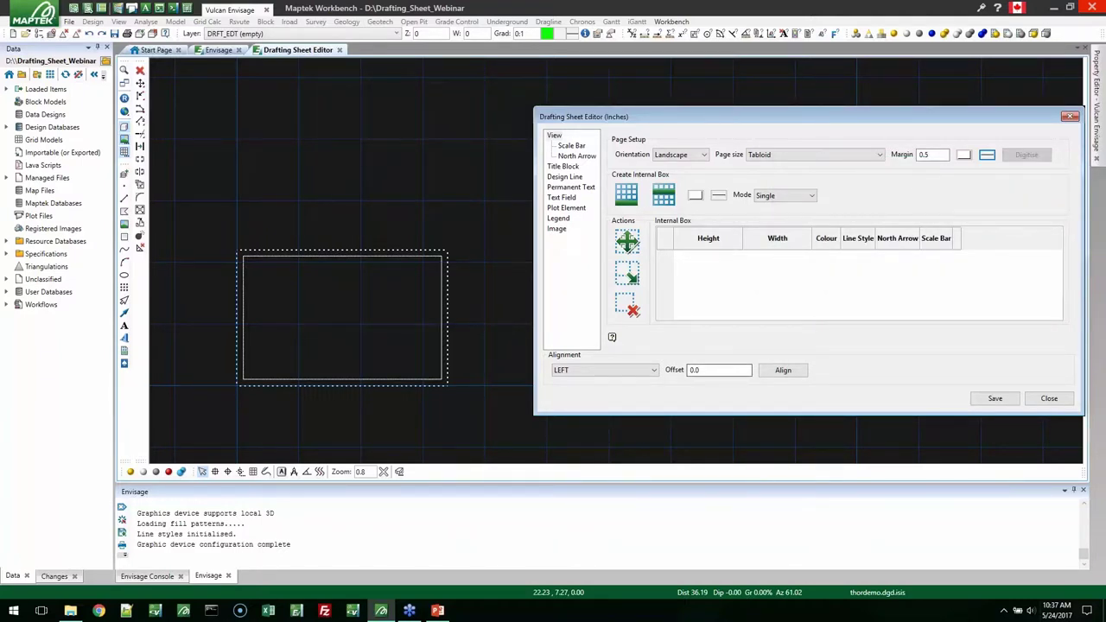
{"action": "scroll", "coordinate": [461, 229], "scroll_direction": "up", "scroll_amount": 2}
{"action": "scroll", "coordinate": [466, 237], "scroll_direction": "up", "scroll_amount": 3}
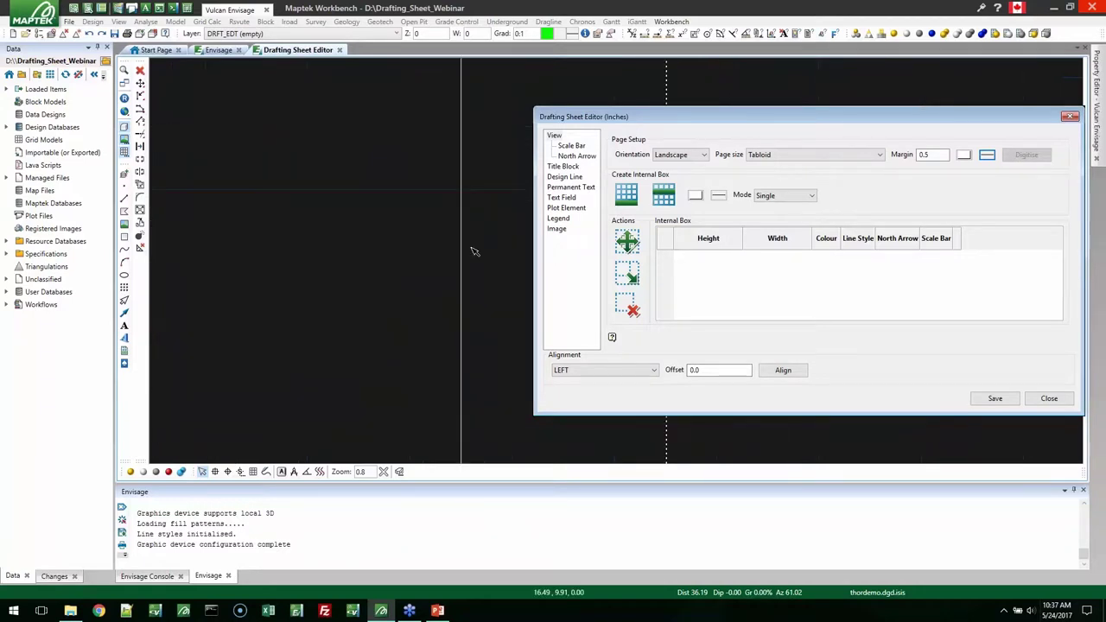
{"action": "scroll", "coordinate": [1006, 67], "scroll_direction": "down", "scroll_amount": 2}
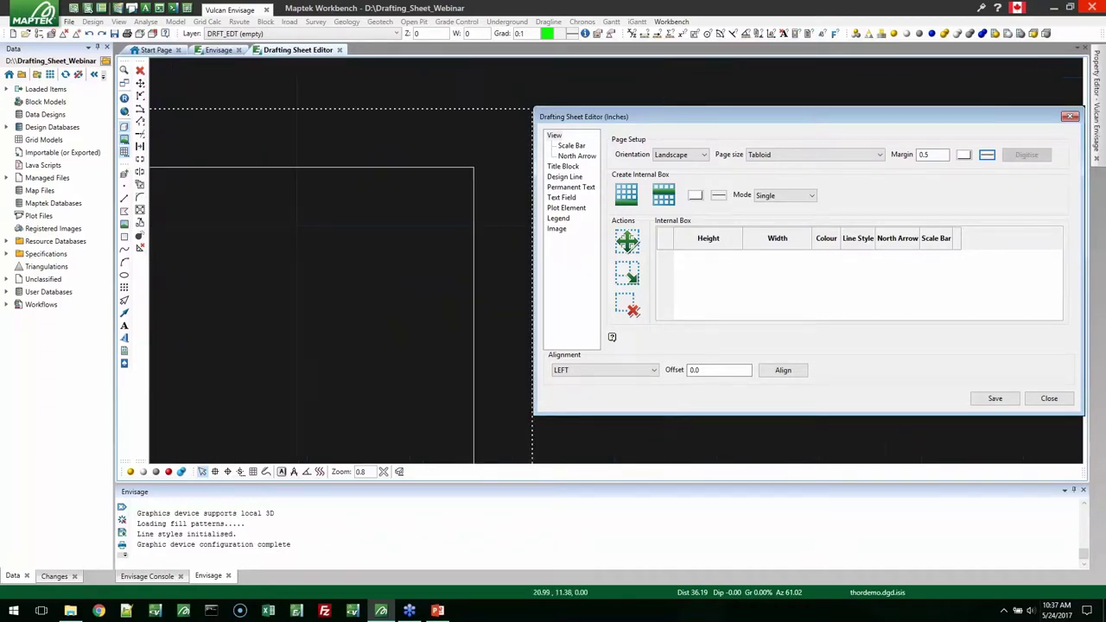
{"action": "left_click", "coordinate": [987, 155]}
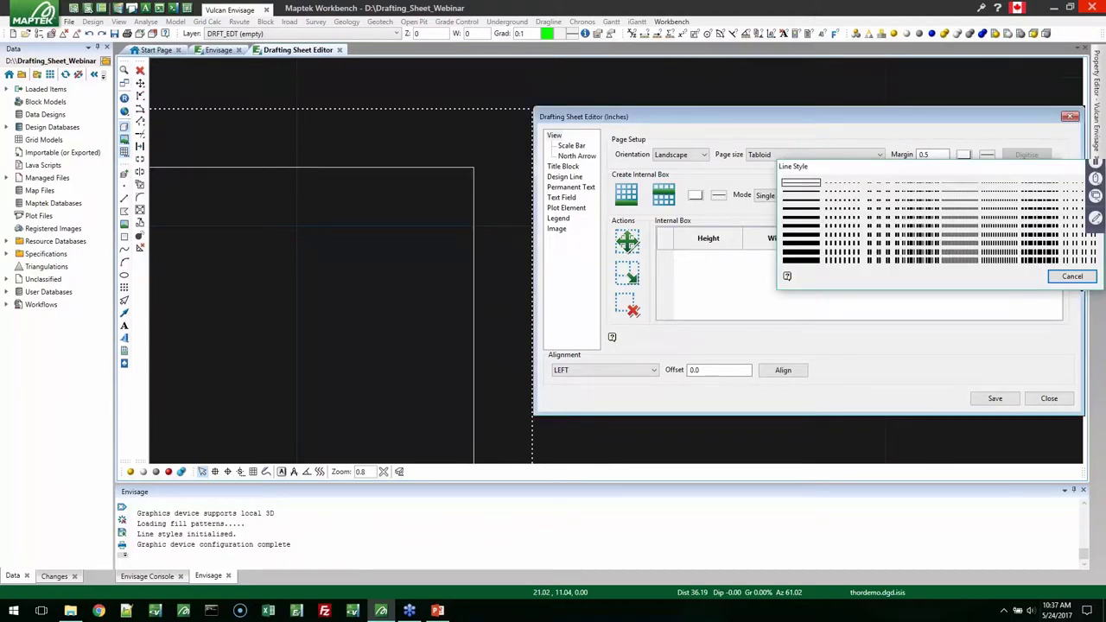
{"action": "left_click", "coordinate": [1071, 276]}
{"action": "scroll", "coordinate": [394, 335], "scroll_direction": "down", "scroll_amount": 5}
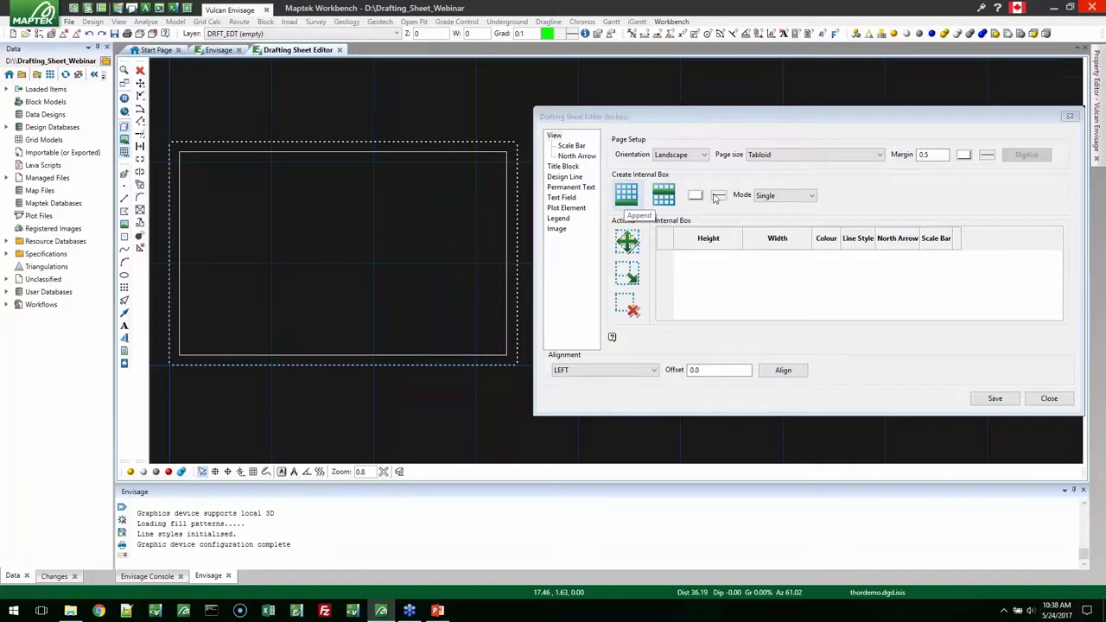
Digitise a single internal box about 8.36 inches high and 16 inches wide at the top of the margin box, using object snap.
{"action": "left_click", "coordinate": [809, 197]}
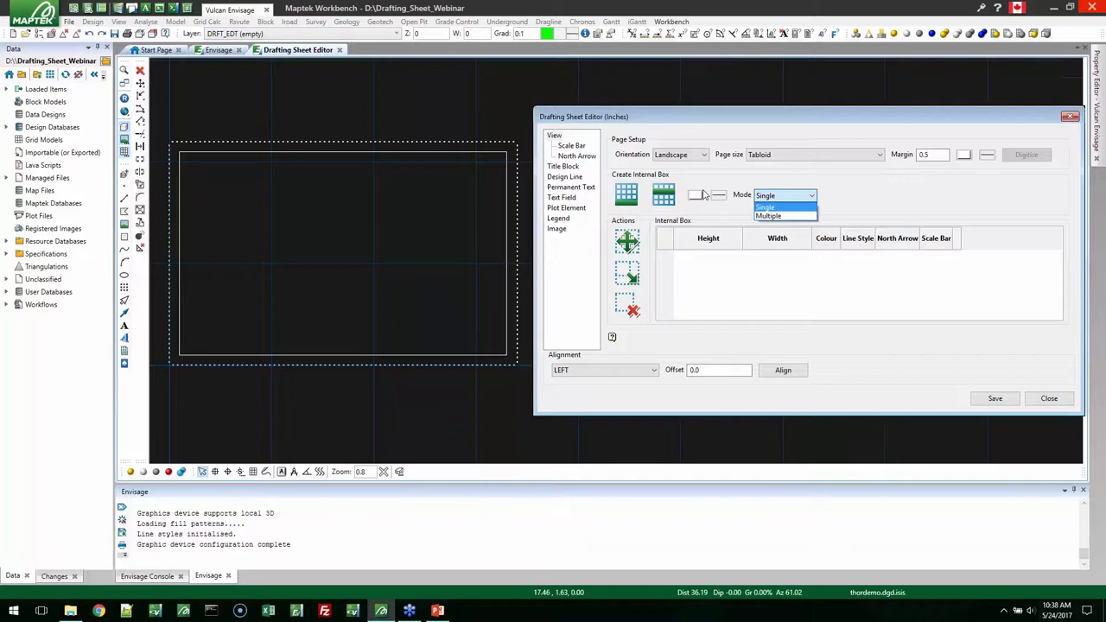
{"action": "left_click", "coordinate": [704, 195]}
{"action": "left_click", "coordinate": [626, 195]}
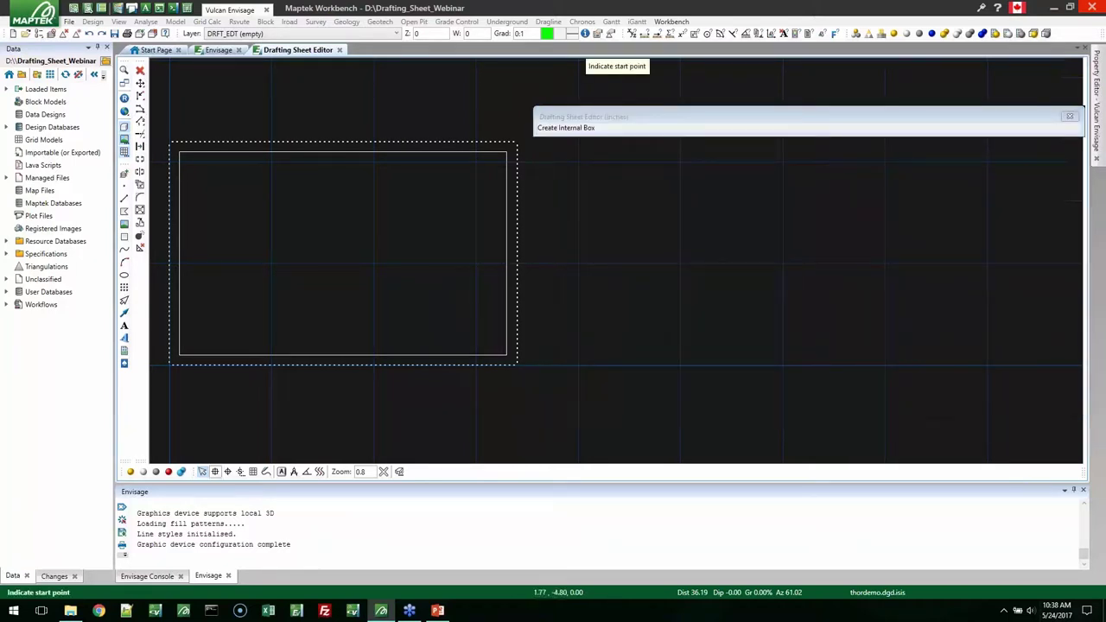
{"action": "left_click", "coordinate": [215, 472]}
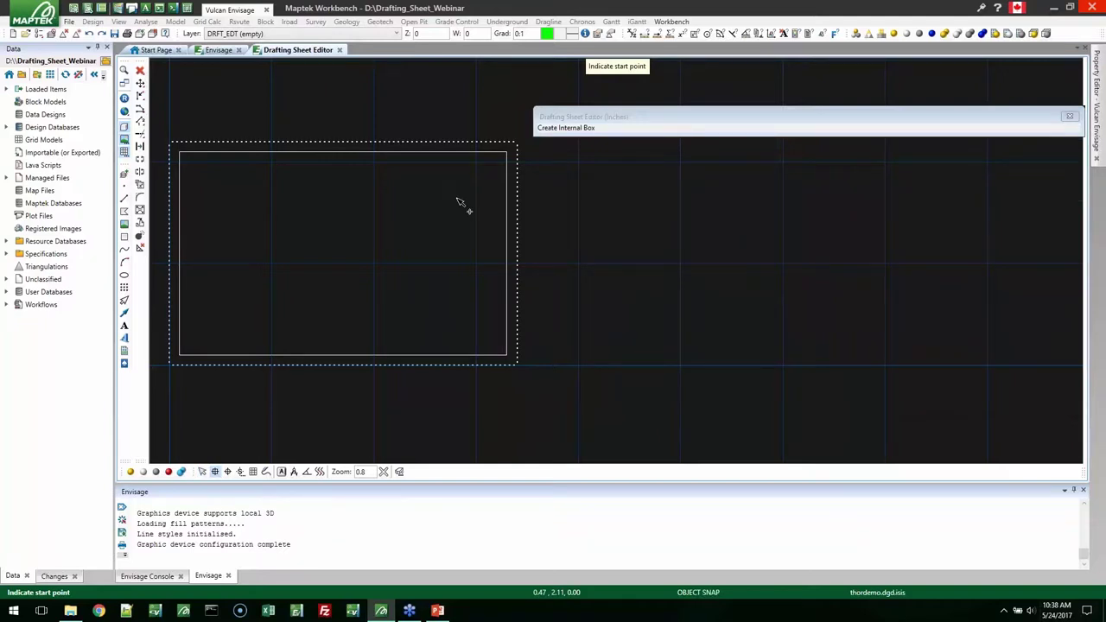
{"action": "left_click", "coordinate": [457, 200]}
{"action": "left_click", "coordinate": [472, 213]}
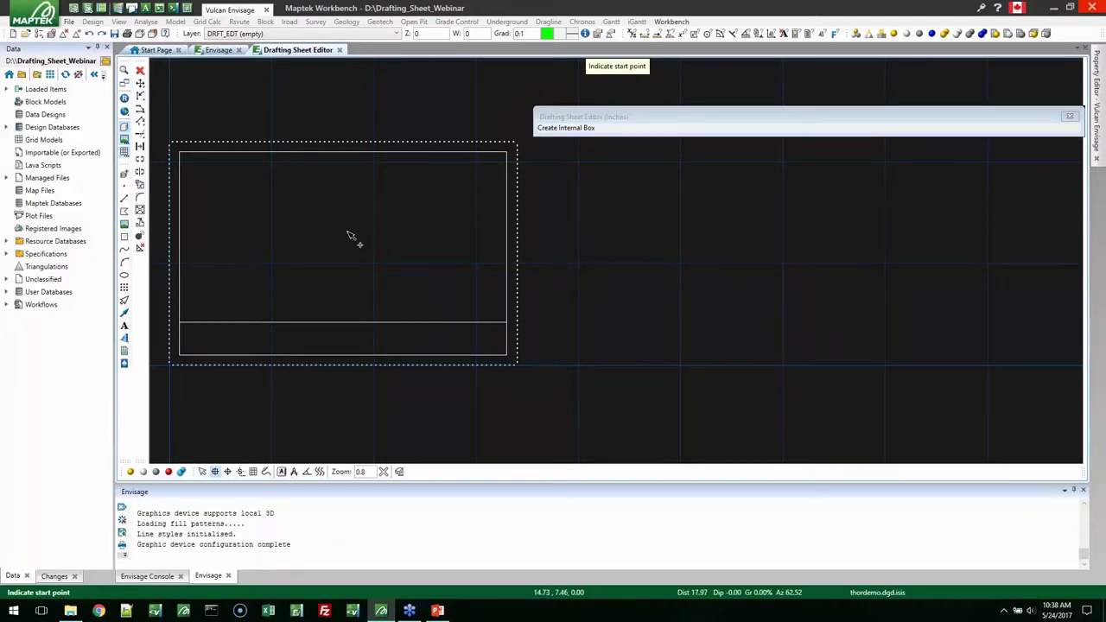
{"action": "right_click", "coordinate": [347, 231]}
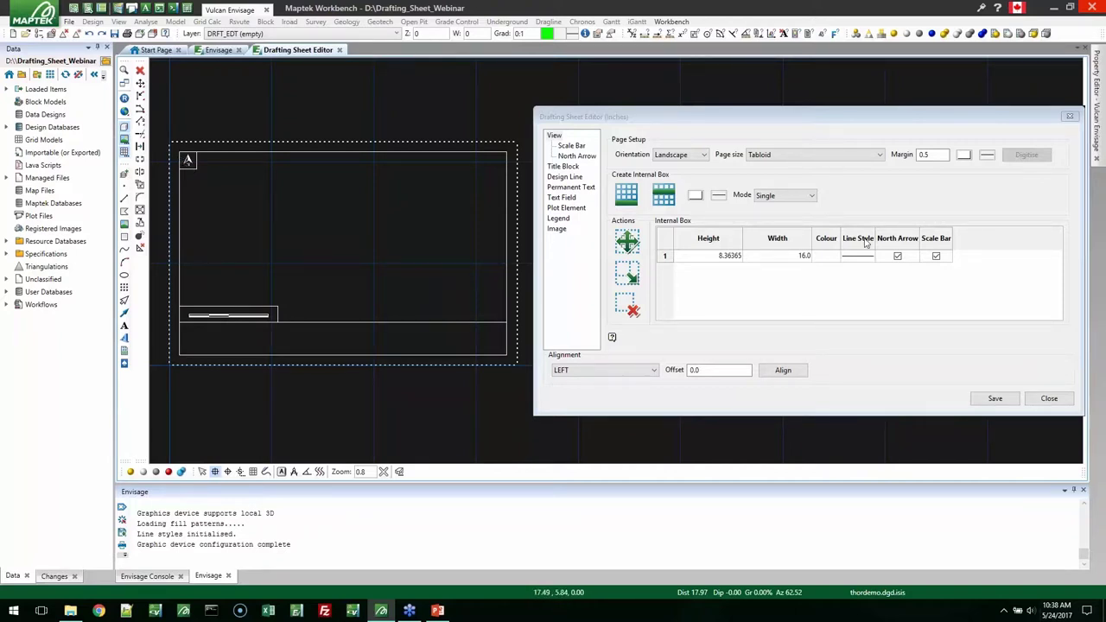
Switch the internal box's north arrow and scale bar off and back on.
{"action": "left_click", "coordinate": [897, 256]}
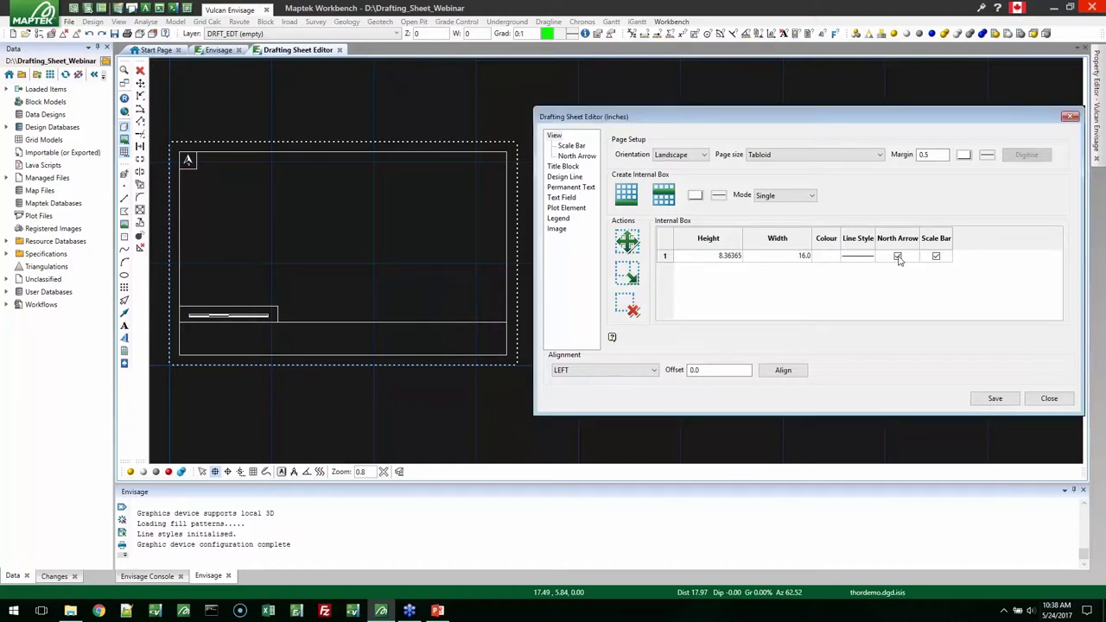
{"action": "left_click", "coordinate": [898, 256]}
{"action": "left_click", "coordinate": [936, 257]}
{"action": "left_click", "coordinate": [937, 258]}
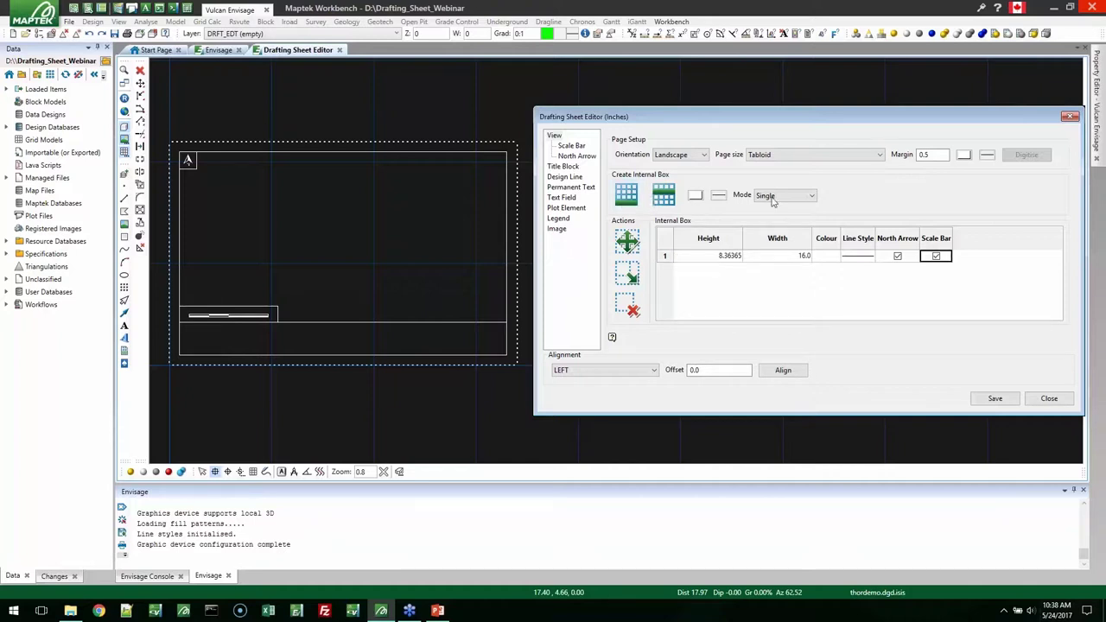
Delete the single internal box from the sheet.
{"action": "left_click", "coordinate": [664, 258]}
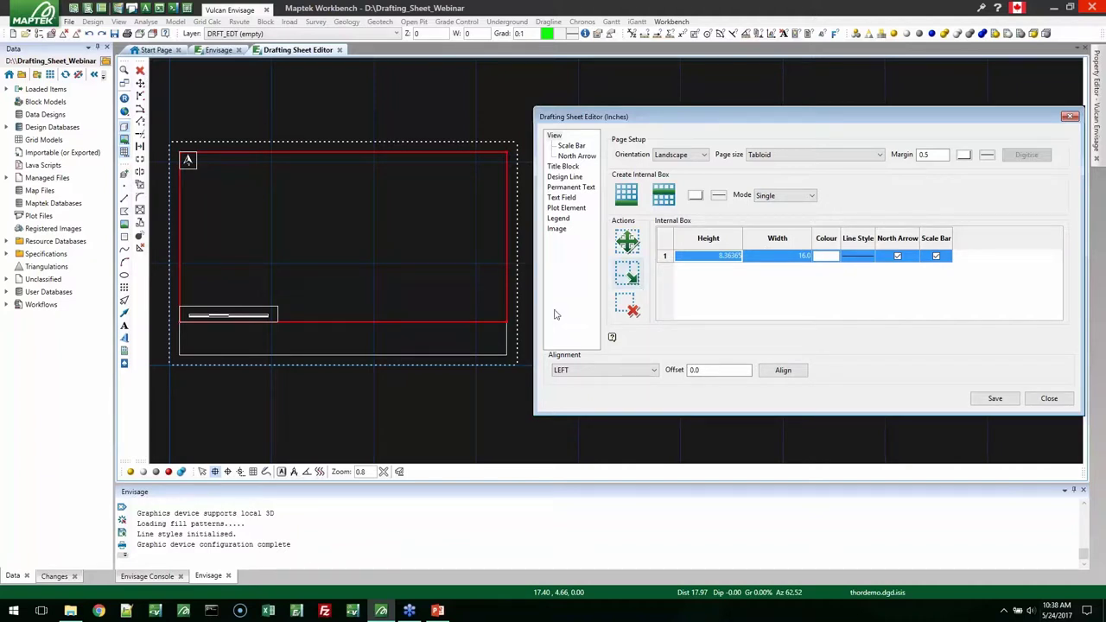
{"action": "left_click", "coordinate": [631, 307]}
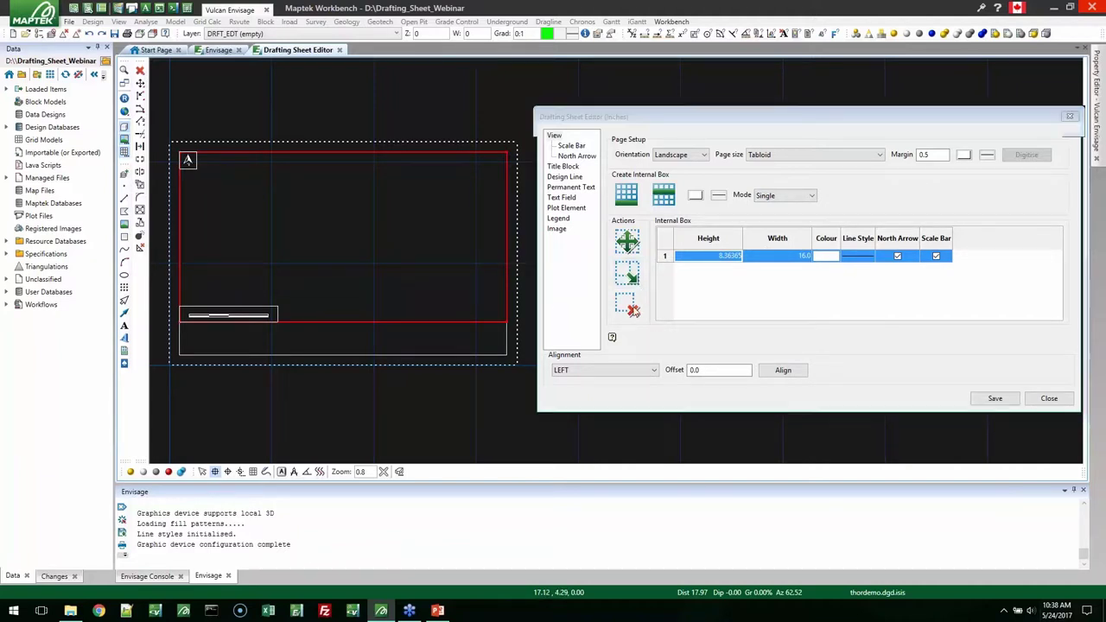
{"action": "key", "text": "Return"}
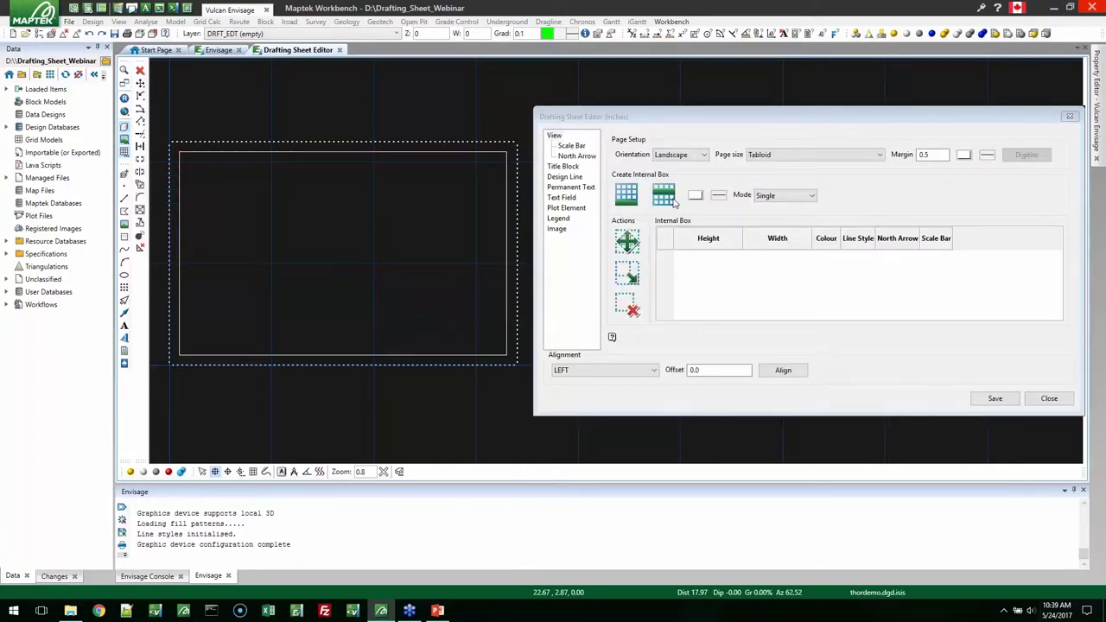
Create internal boxes in Multiple mode across the margin box's full width, with 2 views, 2 rows and spacing 0.
{"action": "left_click", "coordinate": [773, 197]}
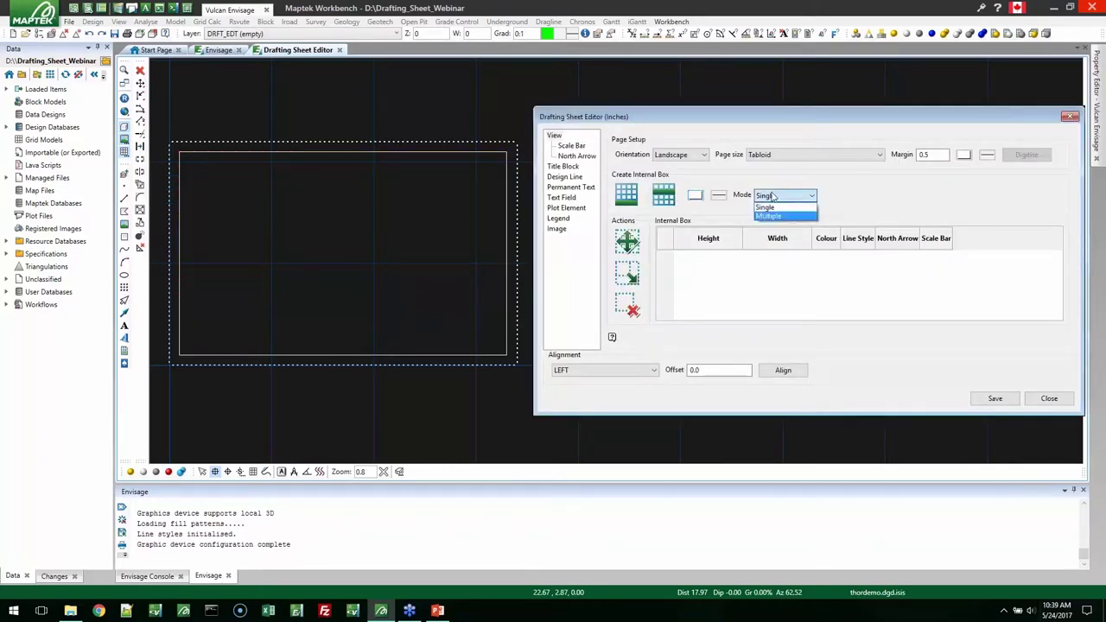
{"action": "left_click", "coordinate": [769, 215]}
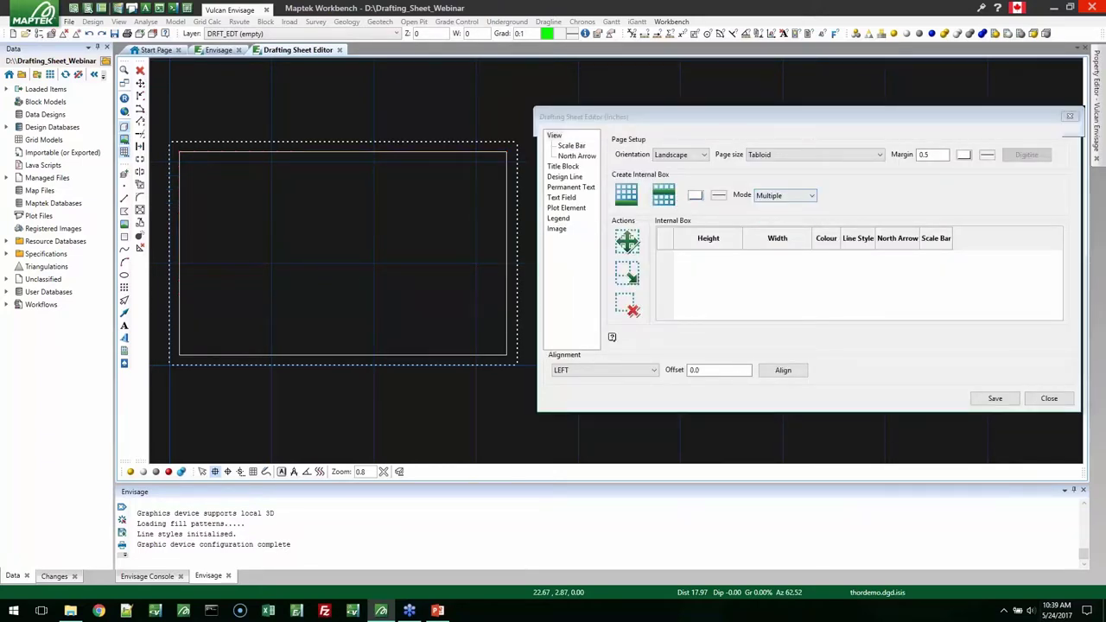
{"action": "left_click", "coordinate": [507, 156]}
{"action": "left_click", "coordinate": [504, 154]}
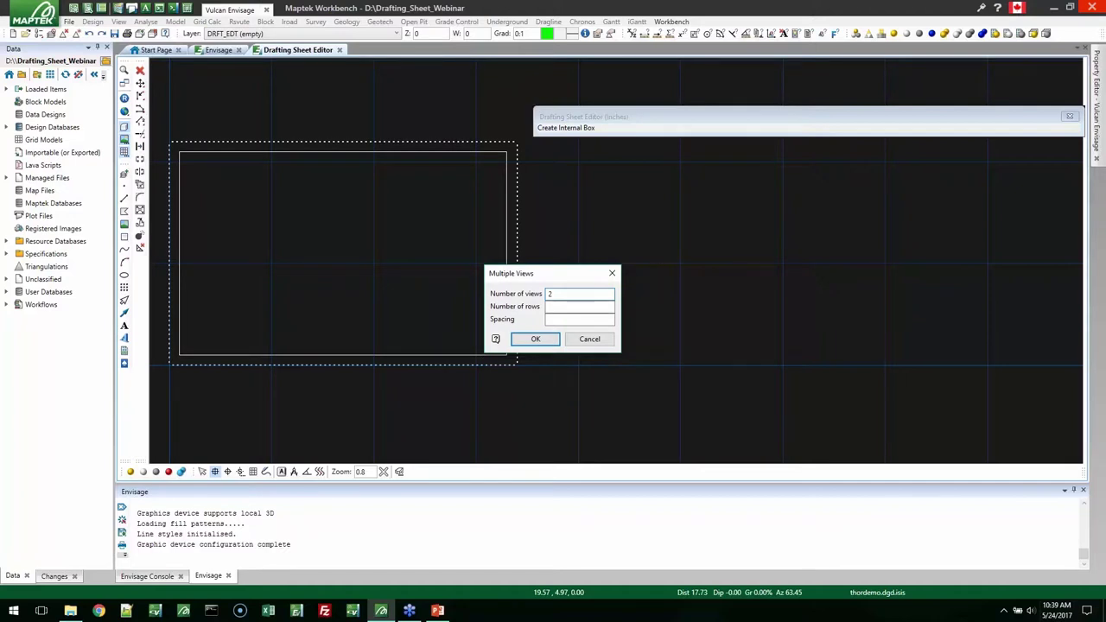
{"action": "key", "text": "Tab"}
{"action": "type", "text": "2"}
{"action": "left_click", "coordinate": [564, 320]}
{"action": "type", "text": "0"}
{"action": "left_click", "coordinate": [555, 340]}
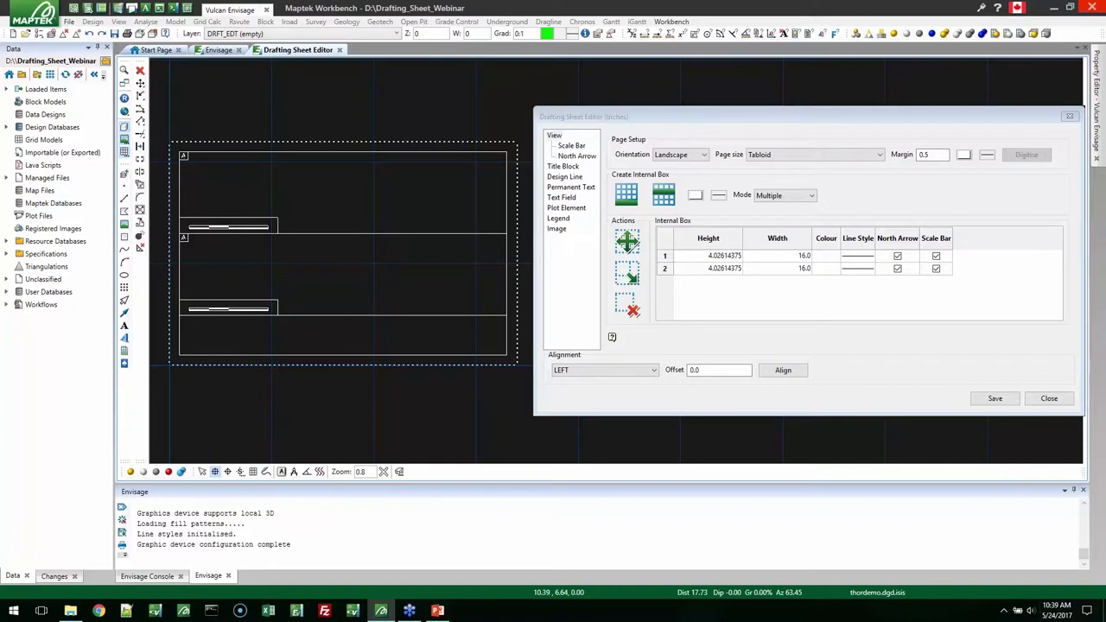
Turn off the north arrow and scale bar for the second internal box.
{"action": "left_click", "coordinate": [897, 269]}
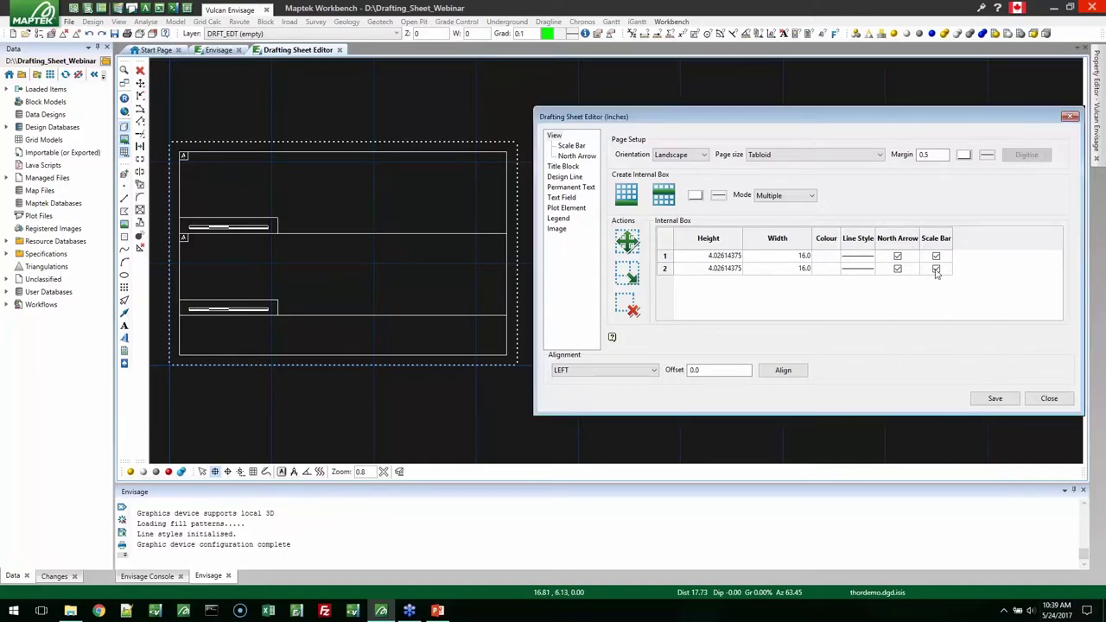
{"action": "key", "text": "Tab"}
{"action": "key", "text": "space"}
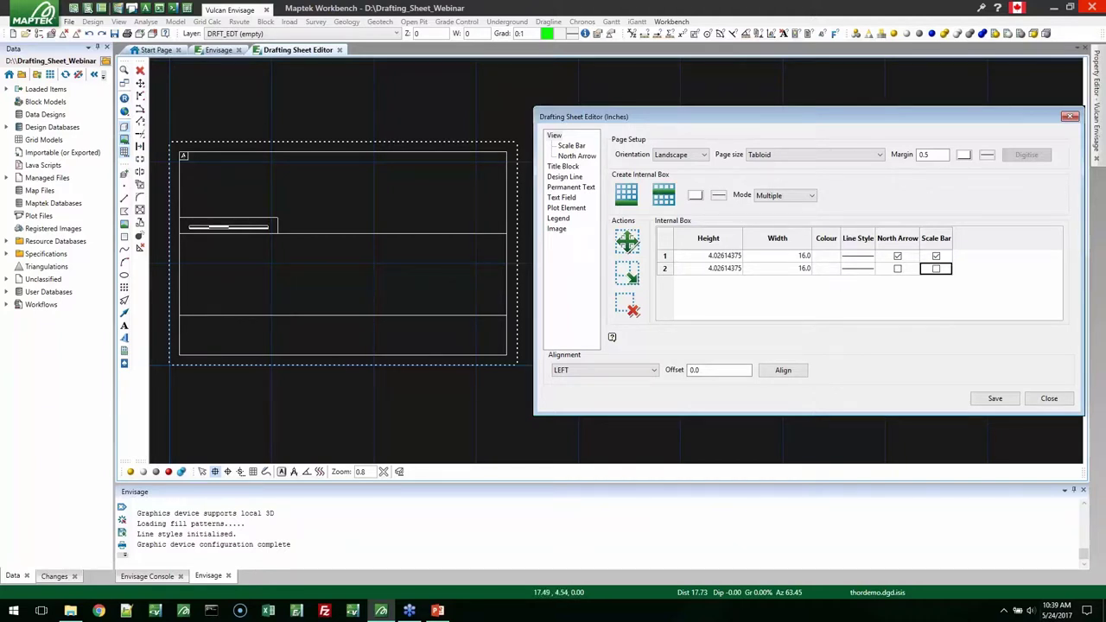
Move the first internal box's scale bar to that box's lower right corner.
{"action": "left_click", "coordinate": [571, 146]}
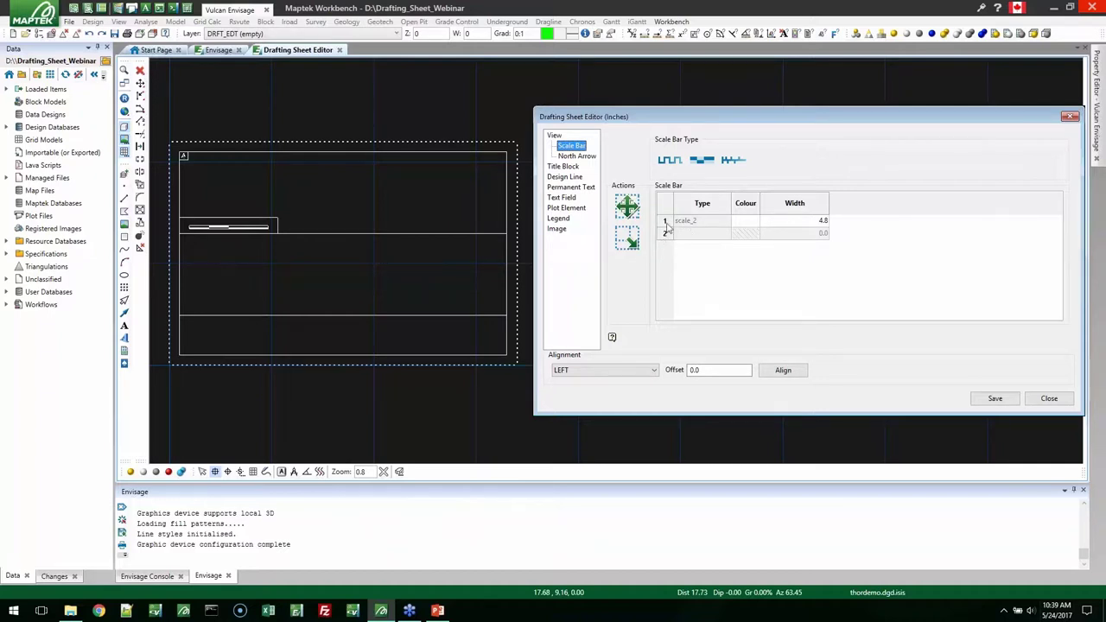
{"action": "left_click", "coordinate": [665, 221]}
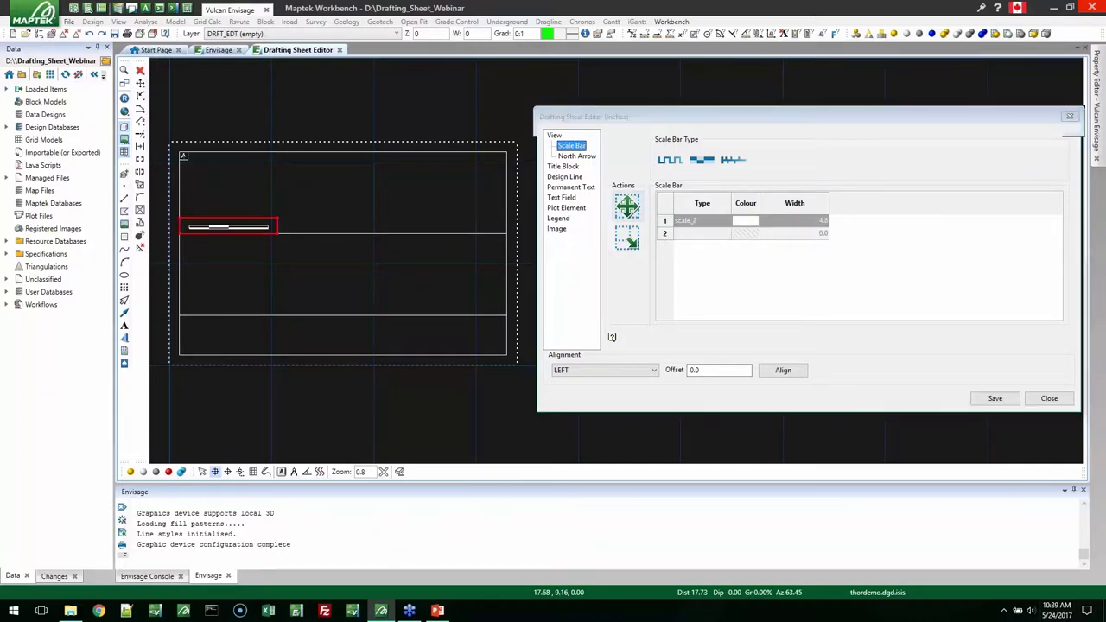
{"action": "left_click", "coordinate": [627, 205]}
{"action": "left_click", "coordinate": [402, 231]}
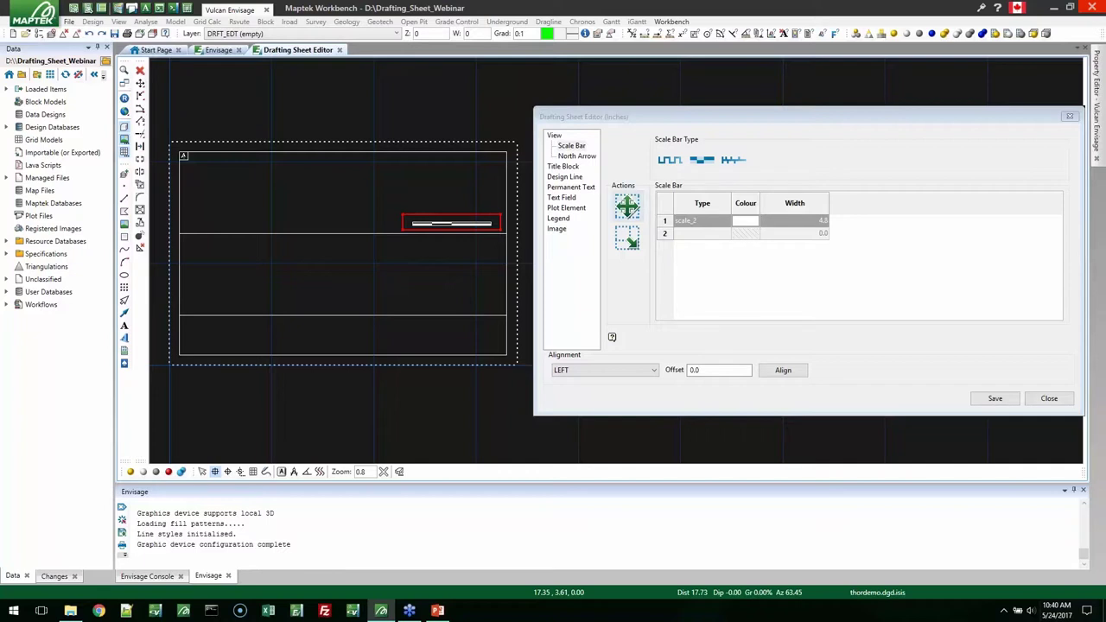
{"action": "left_click", "coordinate": [627, 203]}
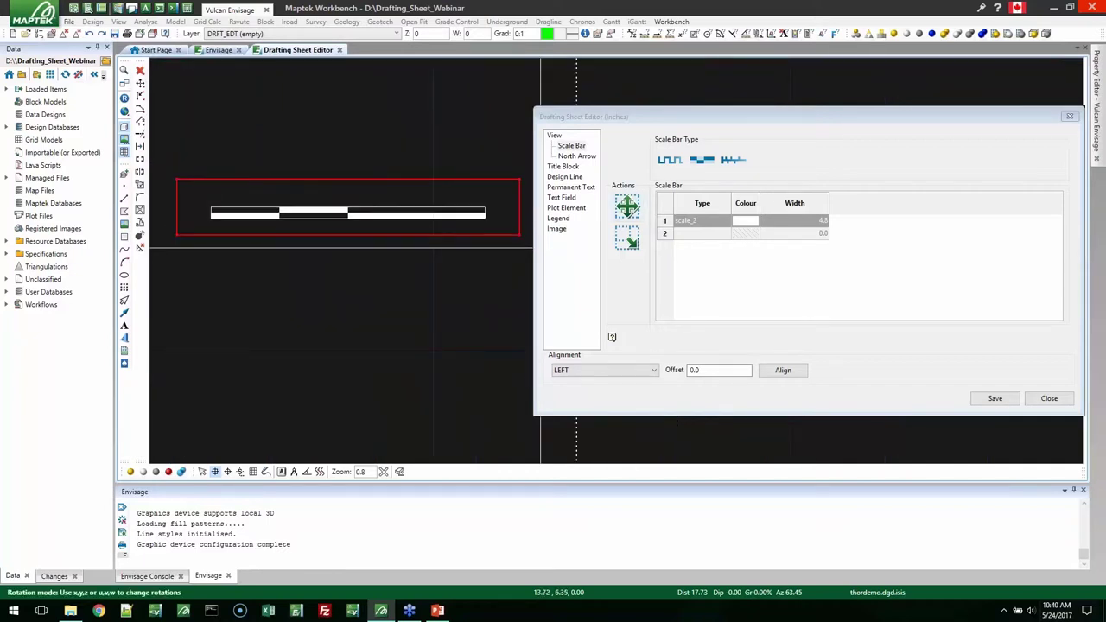
Try the scale_1 style on the first internal box's scale bar, and set its type to scale_3.
{"action": "left_click", "coordinate": [676, 164]}
{"action": "left_click", "coordinate": [671, 161]}
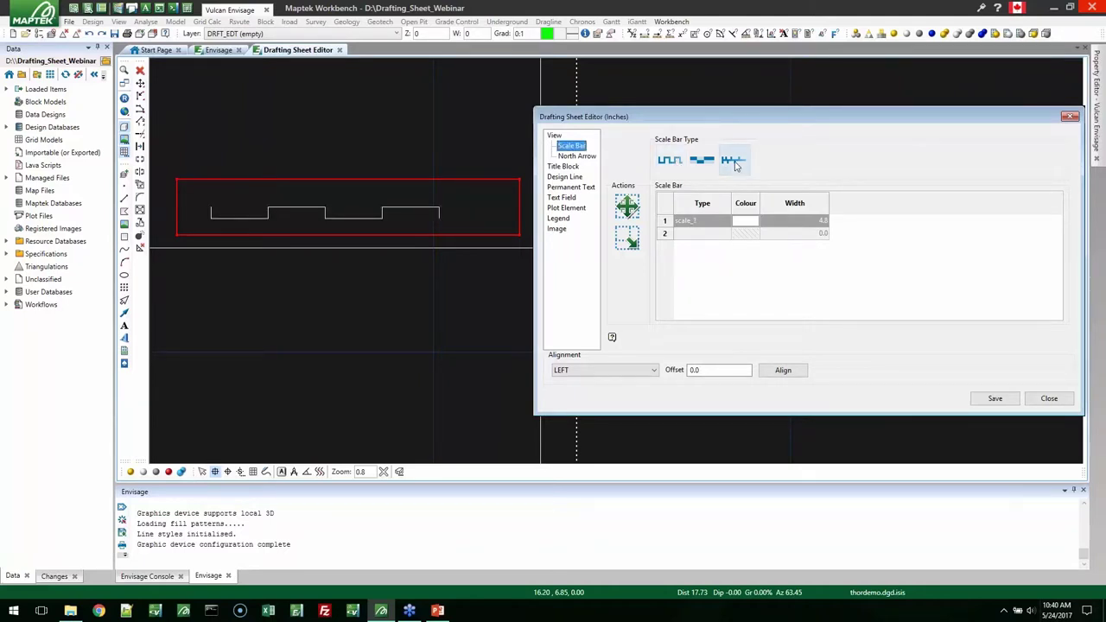
{"action": "left_click", "coordinate": [733, 161]}
Try the NORTH_2 and NORTH_4 symbols on the first internal box's north arrow, and set its type to NORTH_5.
{"action": "scroll", "coordinate": [487, 304], "scroll_direction": "down", "scroll_amount": 2}
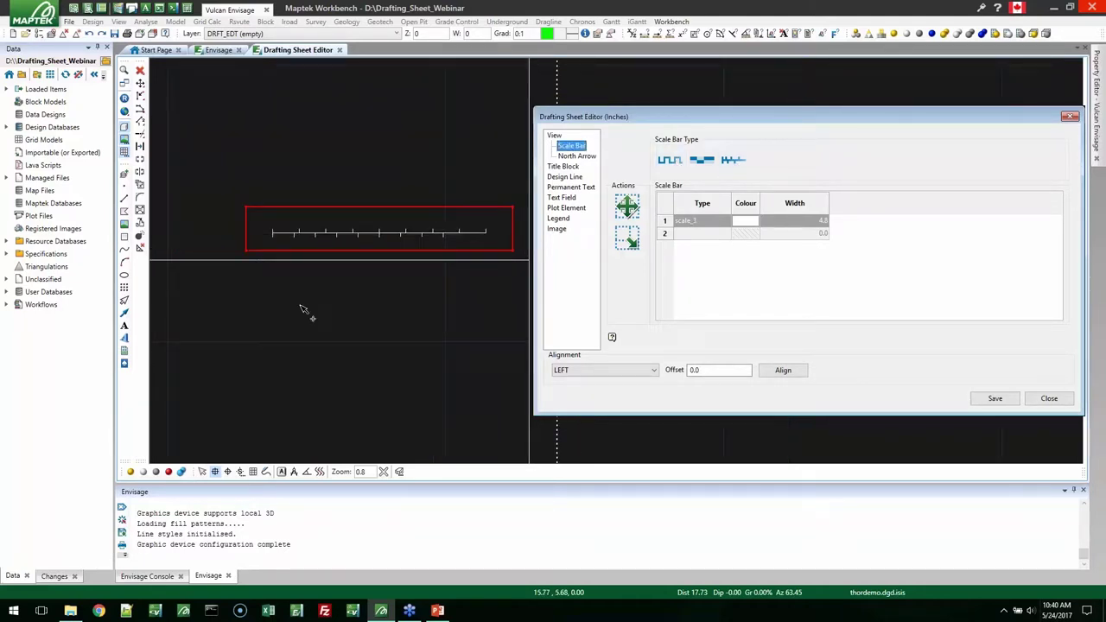
{"action": "scroll", "coordinate": [302, 309], "scroll_direction": "down", "scroll_amount": 3}
{"action": "scroll", "coordinate": [193, 234], "scroll_direction": "up", "scroll_amount": 2}
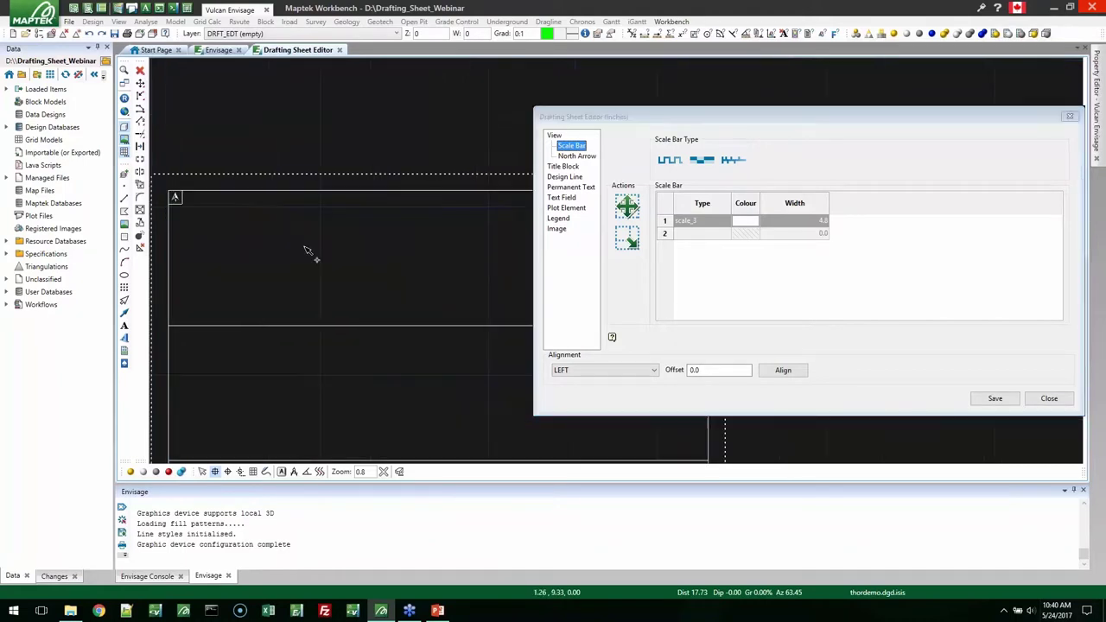
{"action": "left_click", "coordinate": [577, 156]}
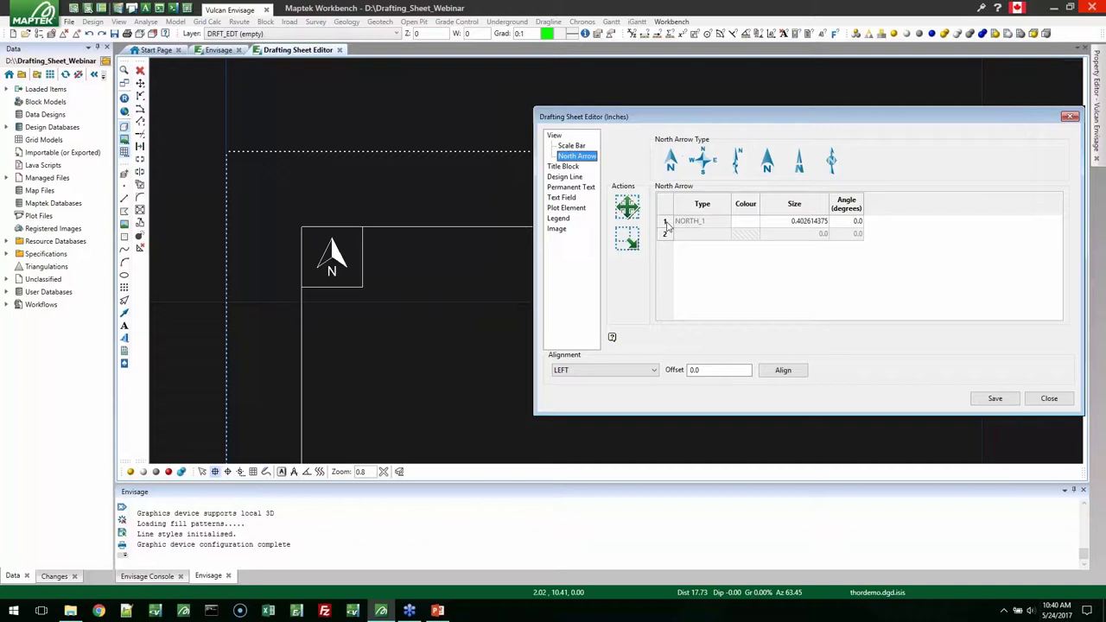
{"action": "left_click", "coordinate": [664, 222]}
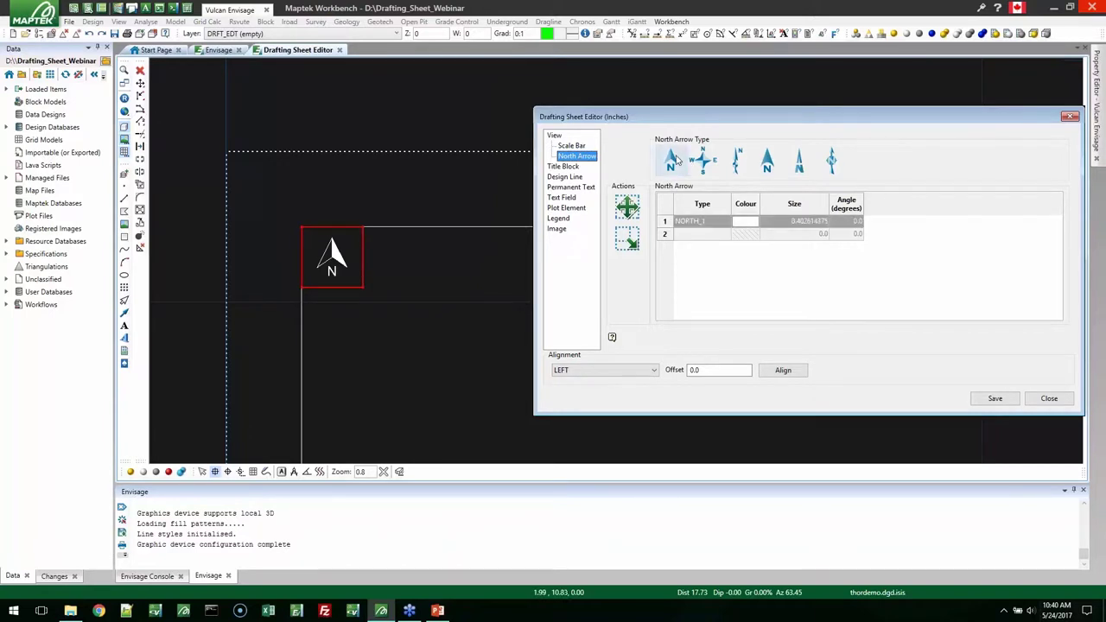
{"action": "left_click", "coordinate": [703, 161]}
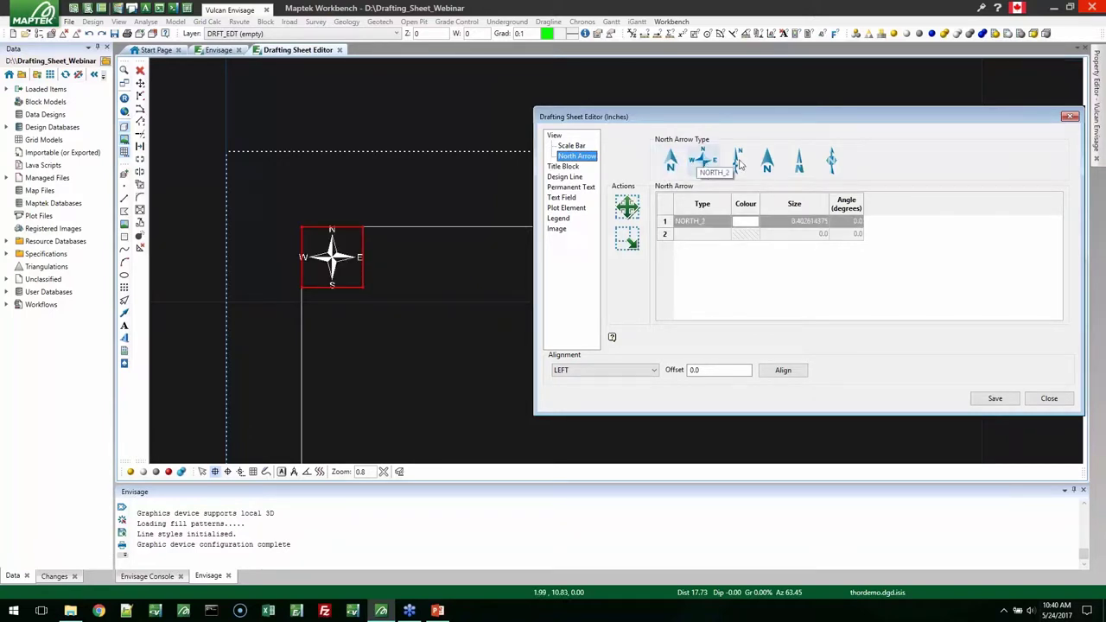
{"action": "left_click", "coordinate": [767, 164]}
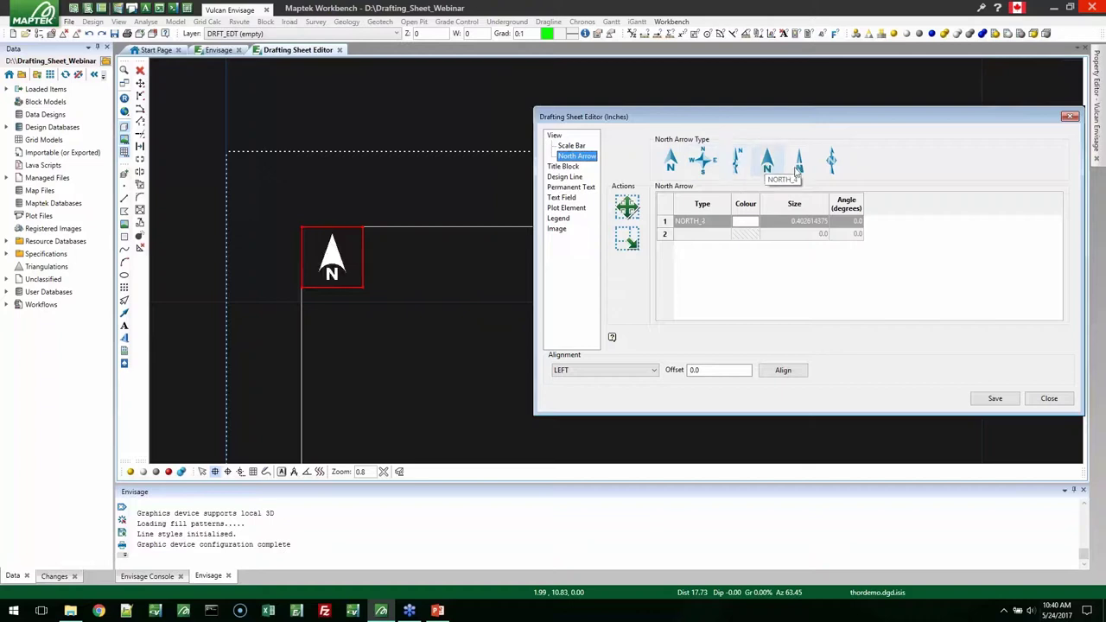
{"action": "left_click", "coordinate": [796, 166]}
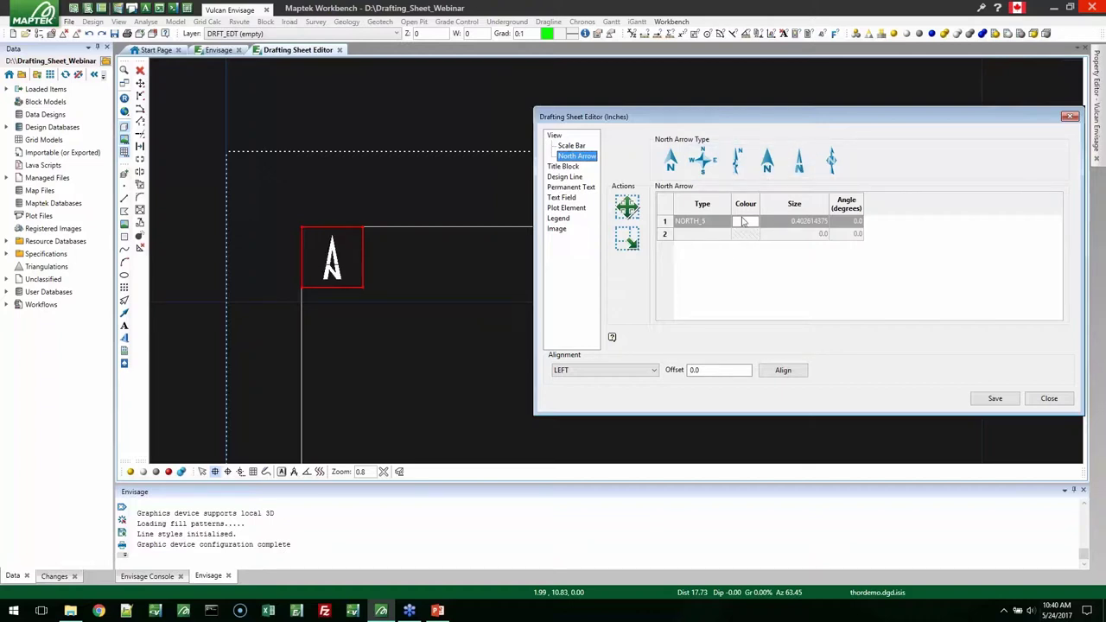
{"action": "left_click", "coordinate": [749, 225]}
{"action": "scroll", "coordinate": [429, 258], "scroll_direction": "down", "scroll_amount": 3}
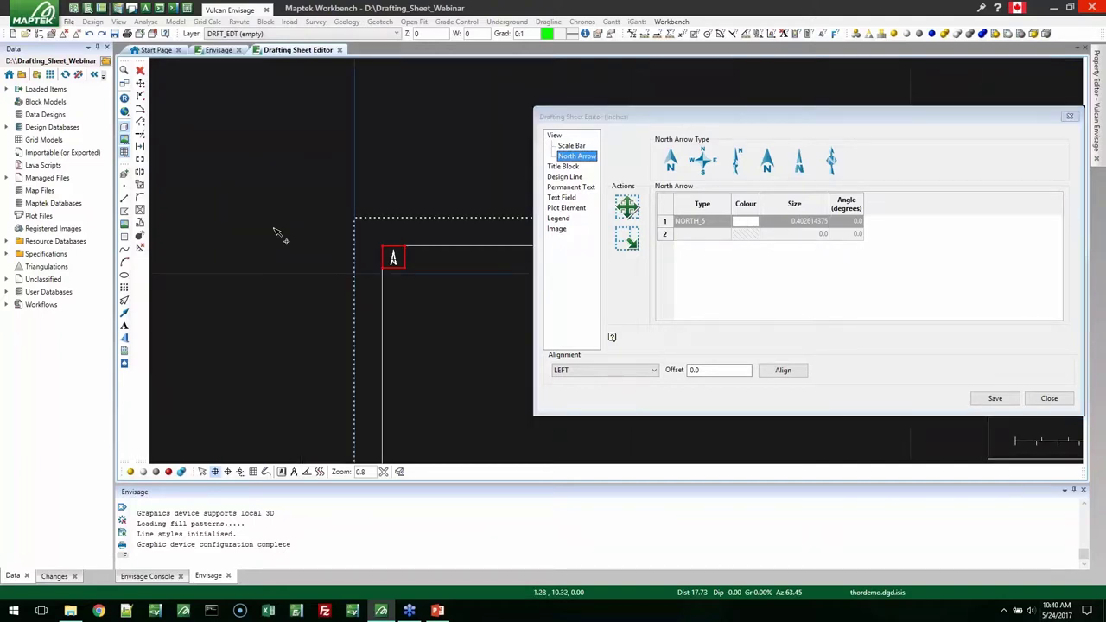
Start a title block design grid covering the empty strip beneath the second internal box, out to the sheet's inner border.
{"action": "scroll", "coordinate": [328, 205], "scroll_direction": "down", "scroll_amount": 2}
{"action": "scroll", "coordinate": [360, 203], "scroll_direction": "down", "scroll_amount": 2}
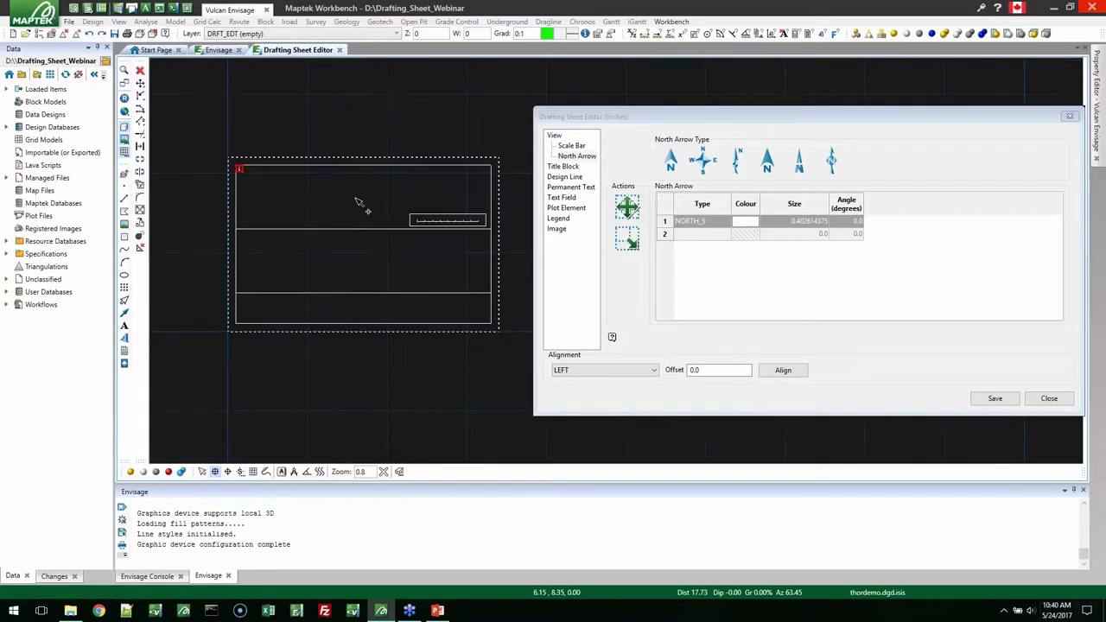
{"action": "scroll", "coordinate": [372, 199], "scroll_direction": "up", "scroll_amount": 1}
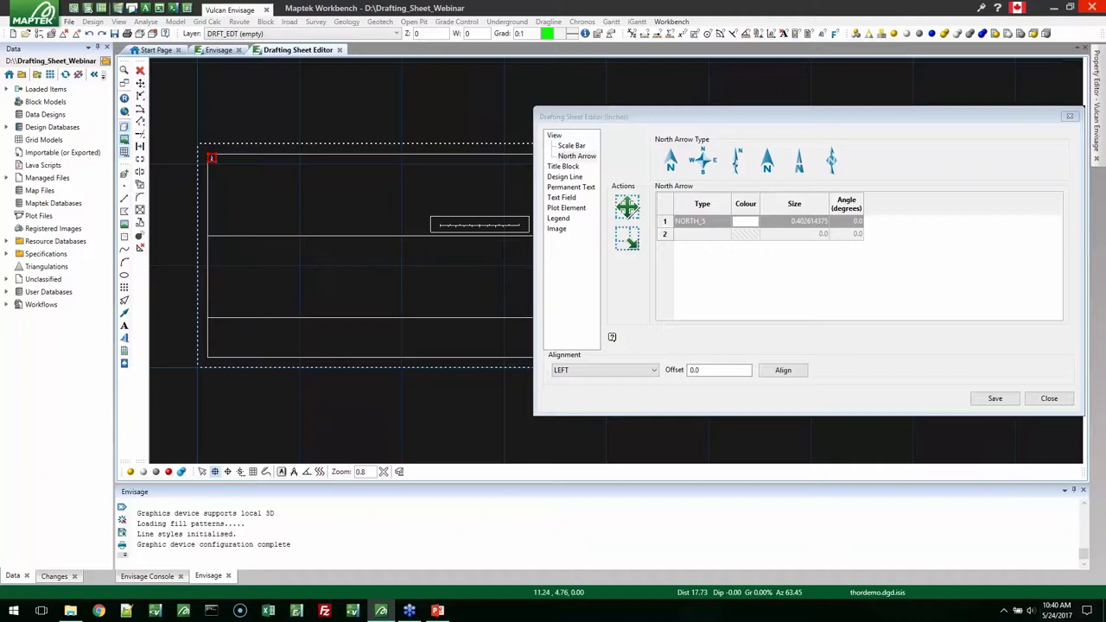
{"action": "left_click", "coordinate": [563, 169]}
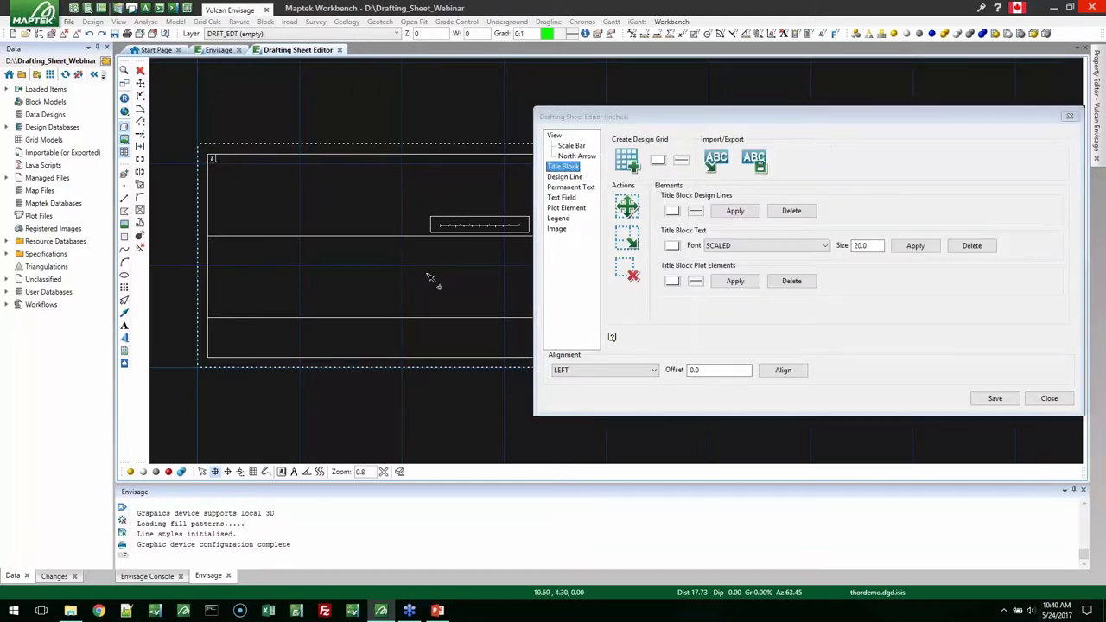
{"action": "middle_click_drag", "start_coordinate": [427, 274], "coordinate": [403, 225]}
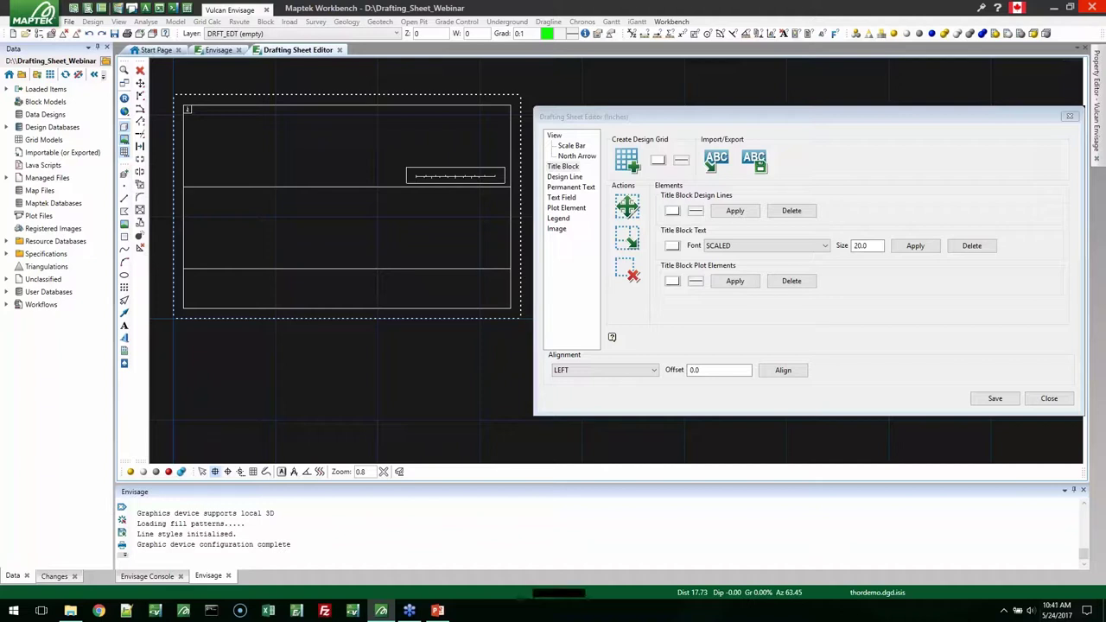
{"action": "left_click", "coordinate": [631, 165]}
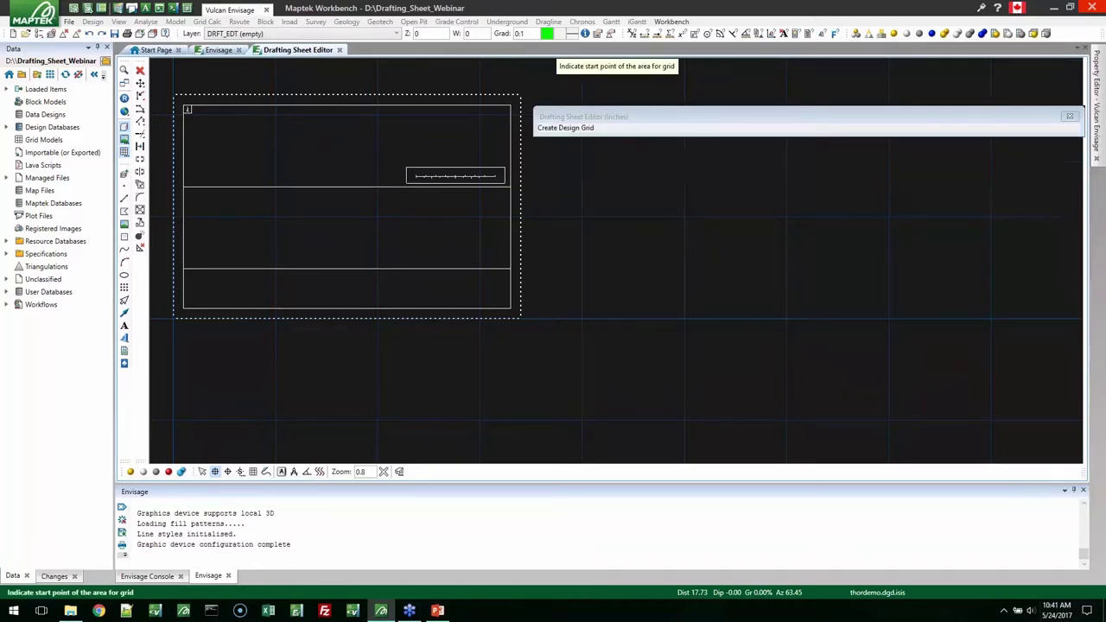
{"action": "left_click", "coordinate": [512, 273]}
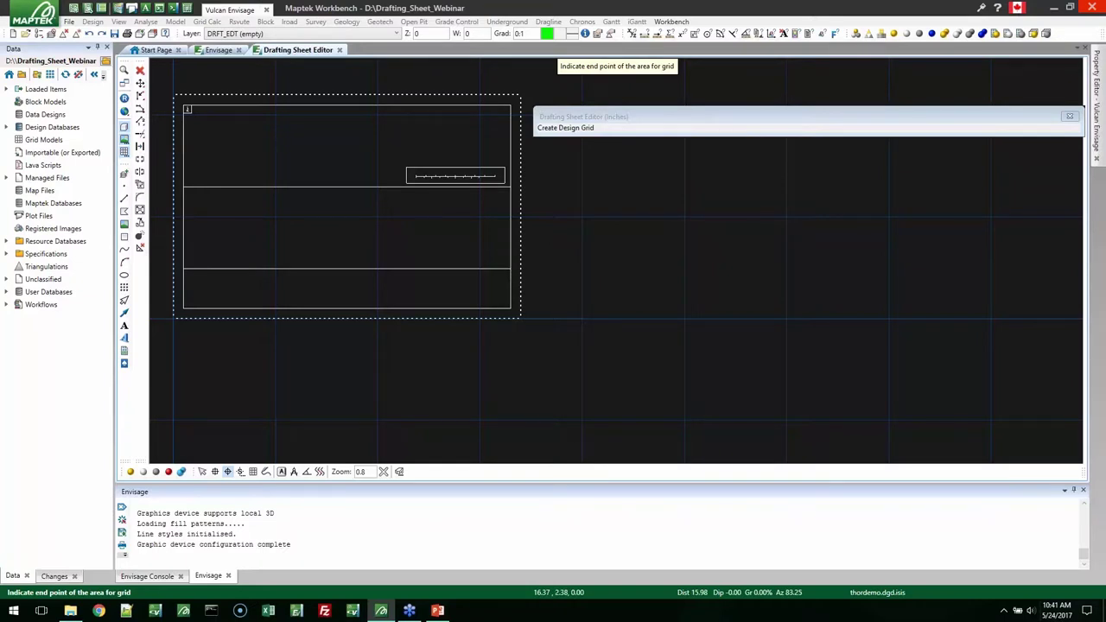
{"action": "left_click", "coordinate": [510, 270]}
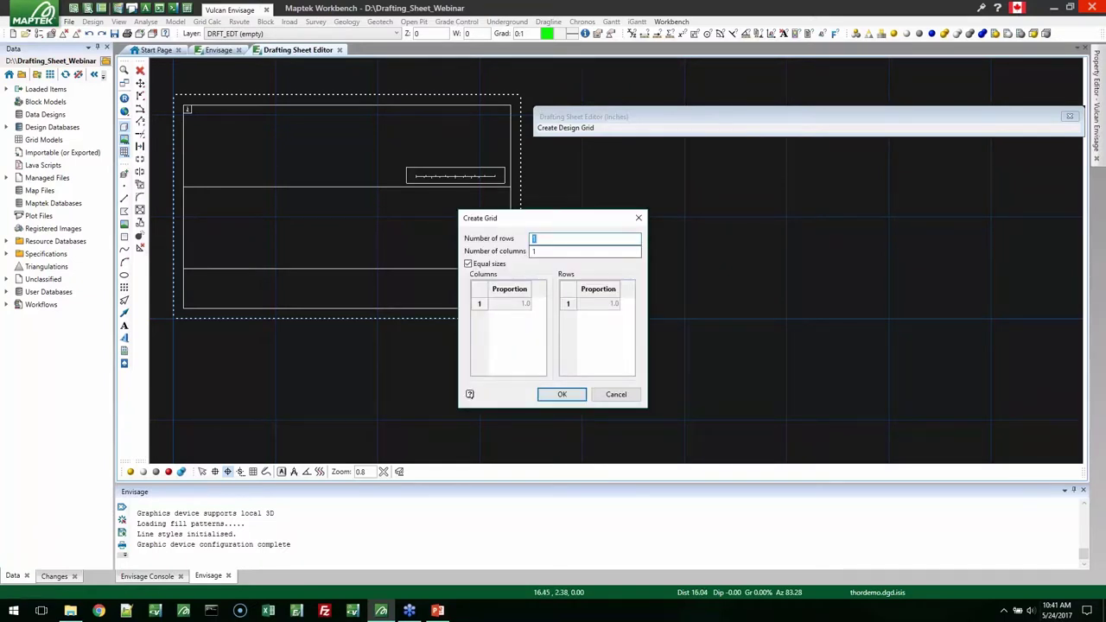
Set the title block grid to 5 rows and 3 columns.
{"action": "left_click_drag", "start_coordinate": [518, 217], "coordinate": [623, 210]}
{"action": "type", "text": "5"}
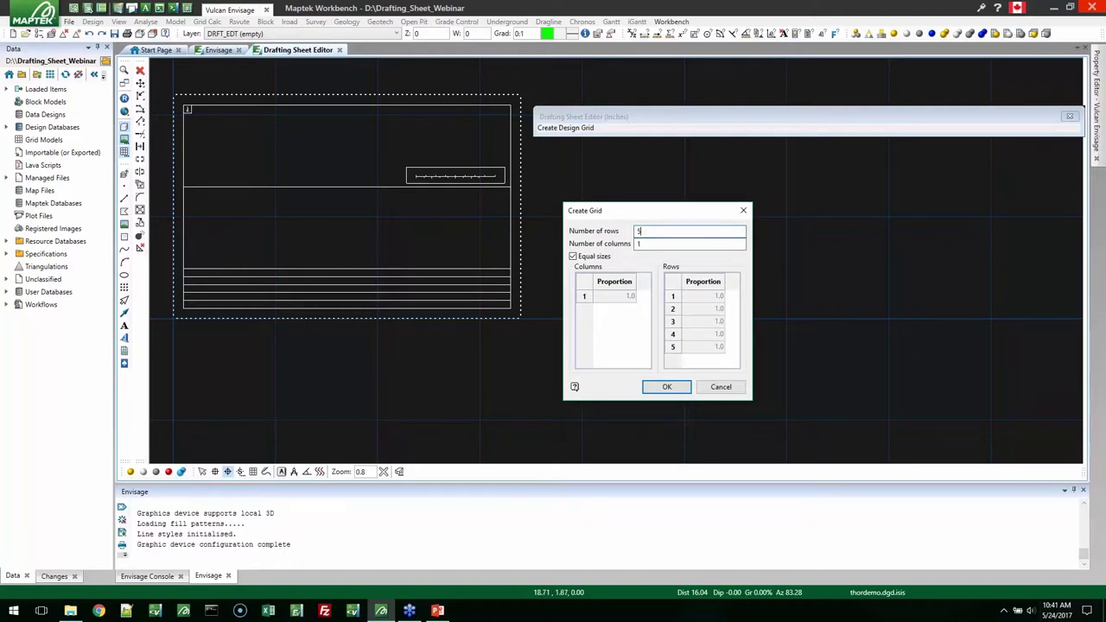
{"action": "key", "text": "Tab"}
{"action": "type", "text": "4"}
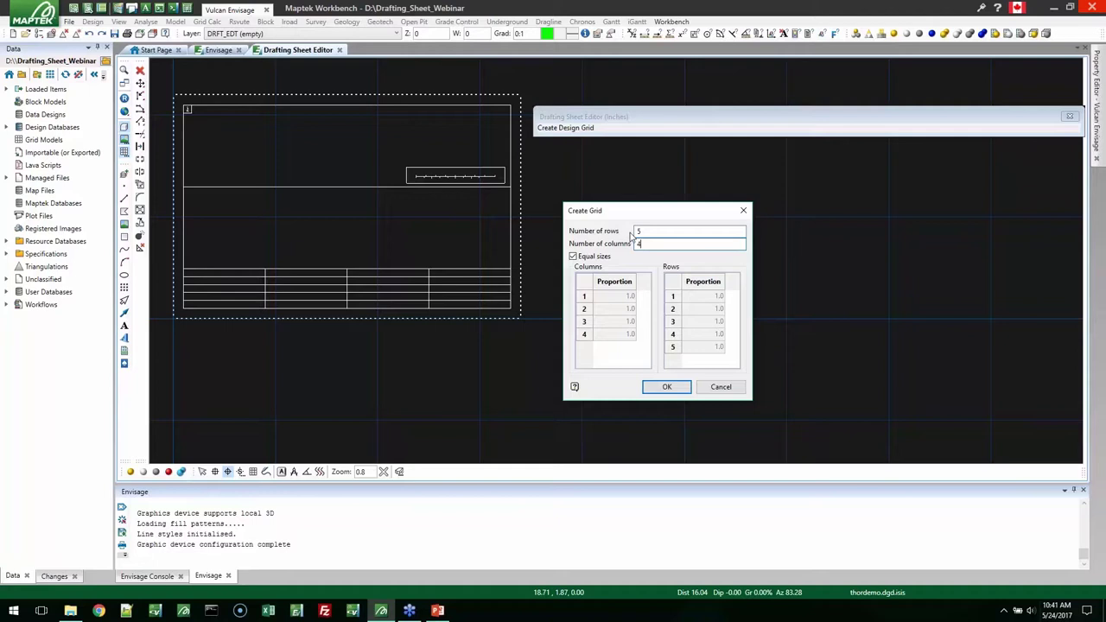
{"action": "key", "text": "BackSpace"}
{"action": "type", "text": "3"}
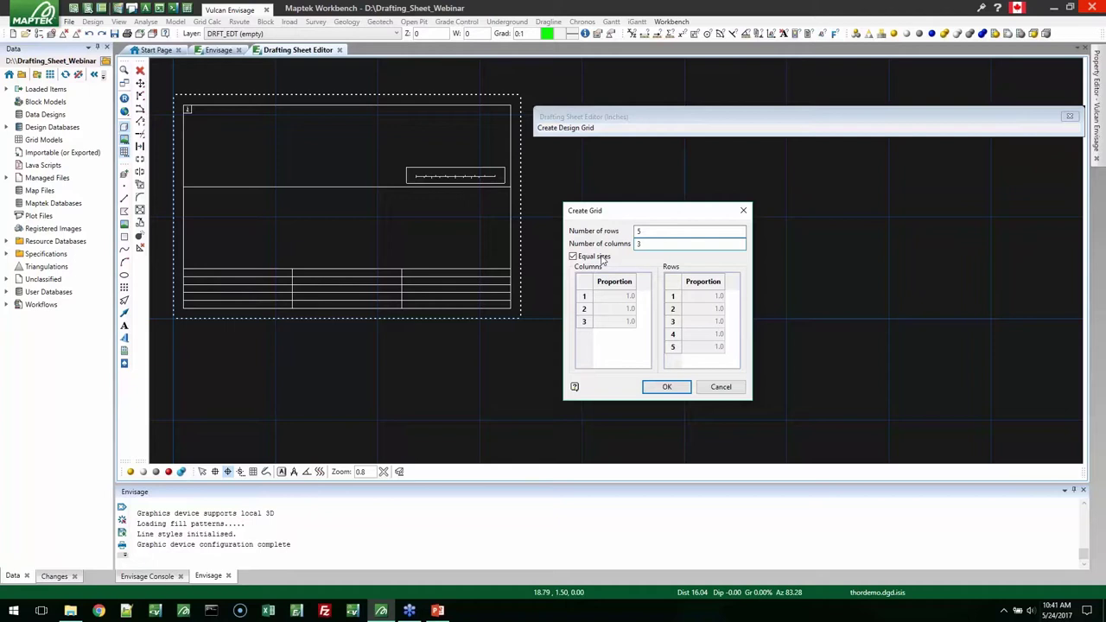
Turn off equal sizes for the grid and set column 1's proportion to 0.5.
{"action": "left_click", "coordinate": [574, 257]}
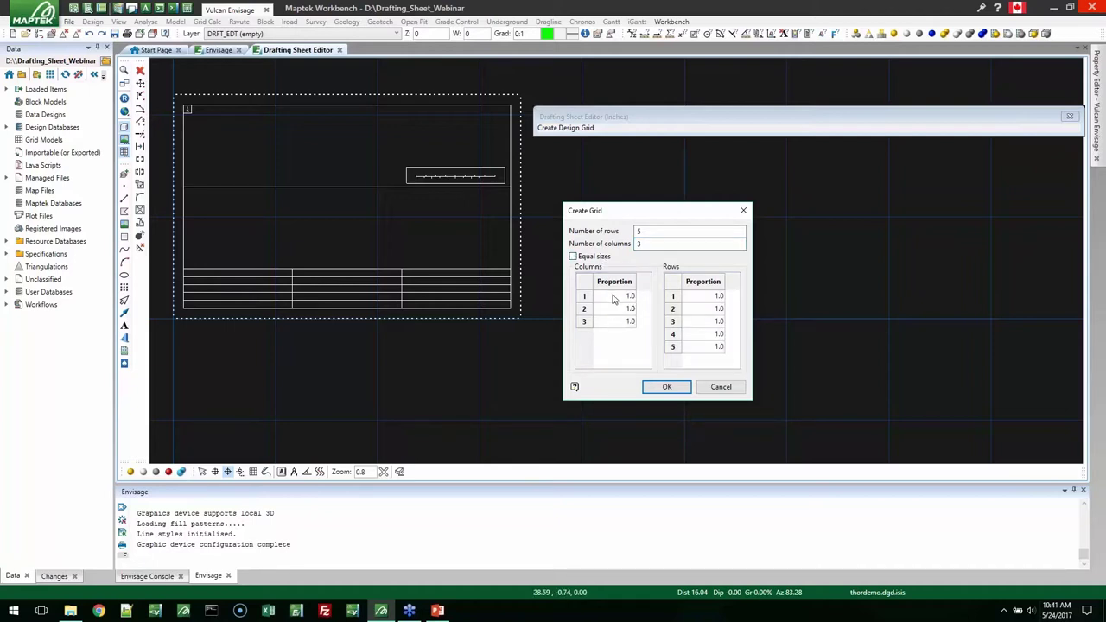
{"action": "double_click", "coordinate": [614, 296]}
{"action": "type", "text": "1"}
{"action": "key", "text": "BackSpace"}
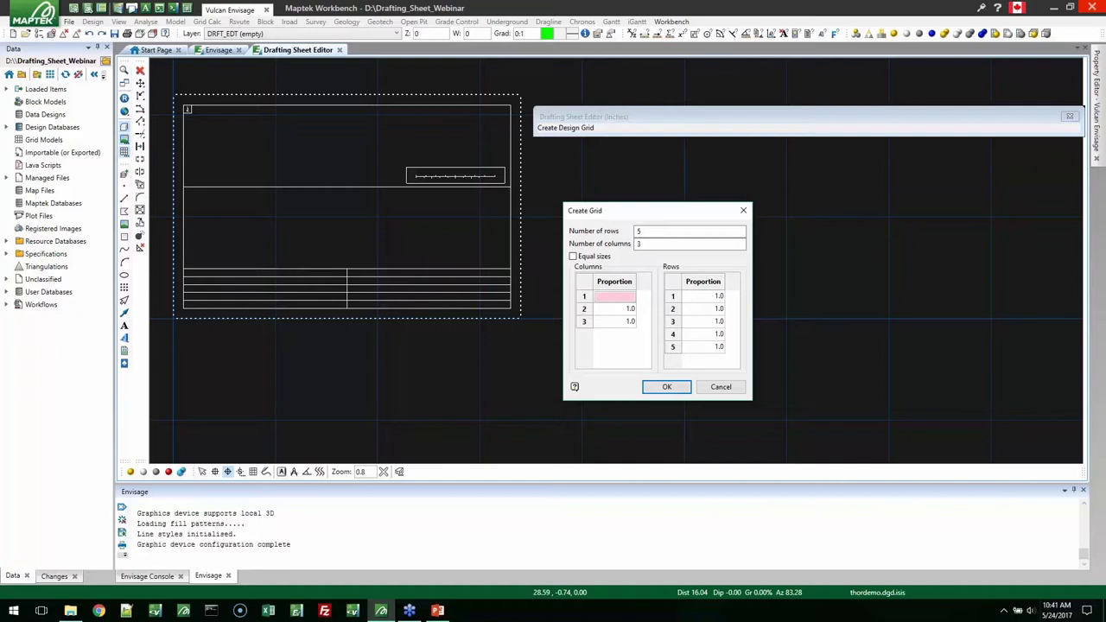
{"action": "type", "text": ".5"}
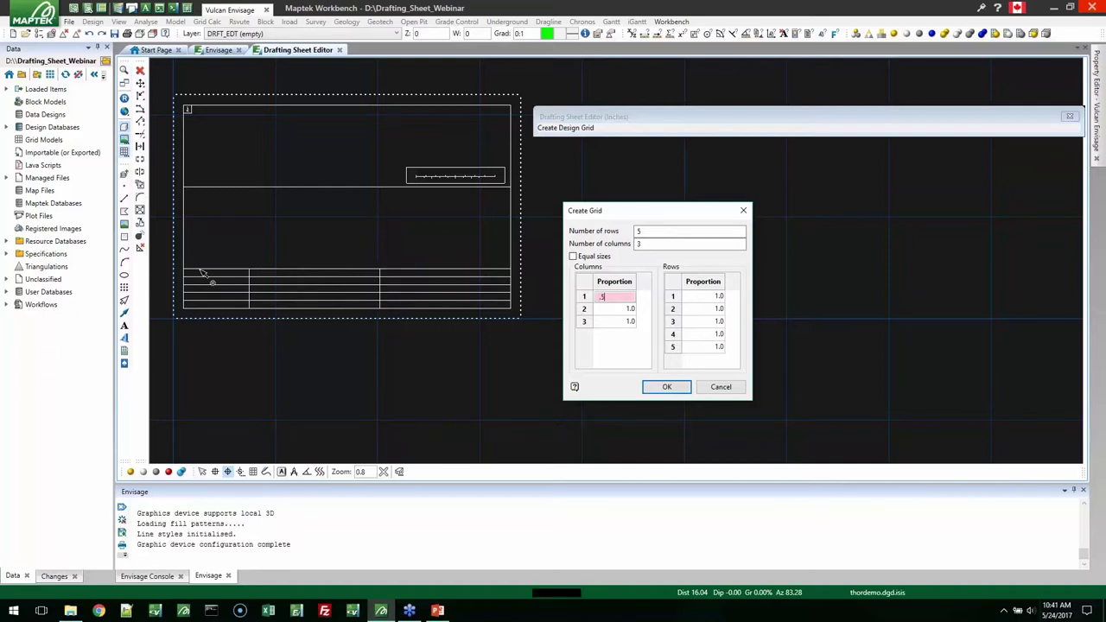
{"action": "scroll", "coordinate": [201, 273], "scroll_direction": "up", "scroll_amount": 1}
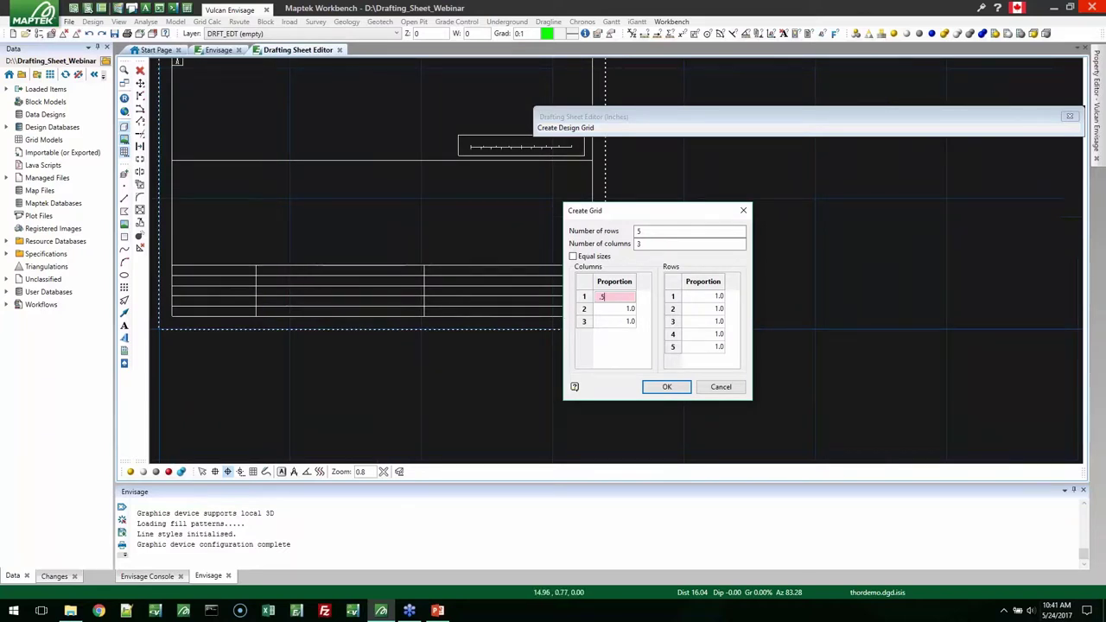
{"action": "key", "text": "Return"}
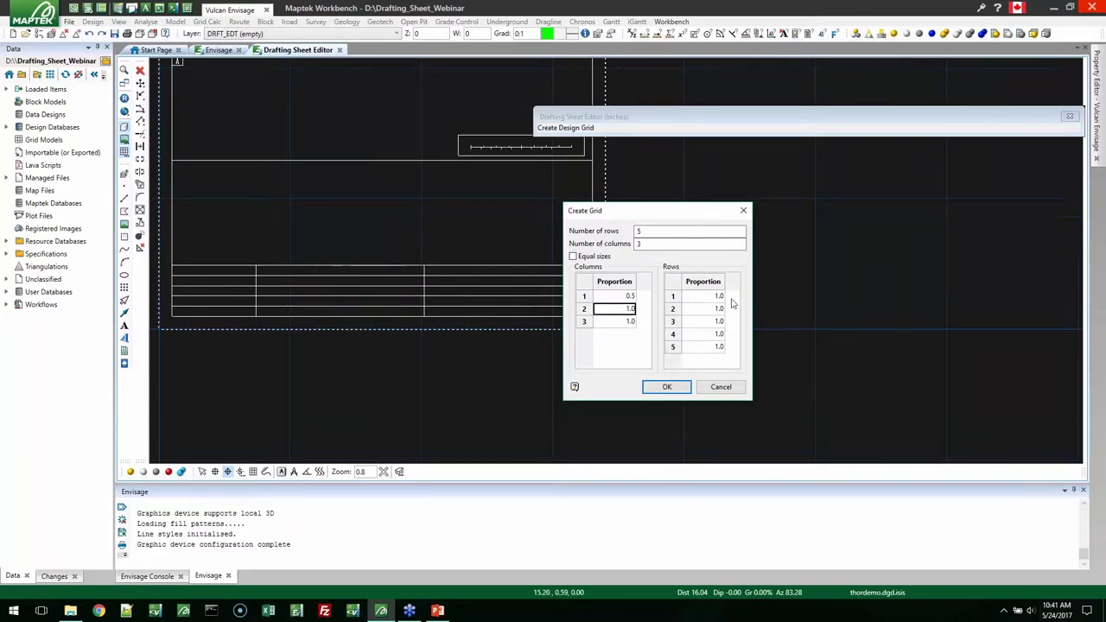
Set row 1's proportion to 1.5 and create the grid.
{"action": "left_click", "coordinate": [722, 294]}
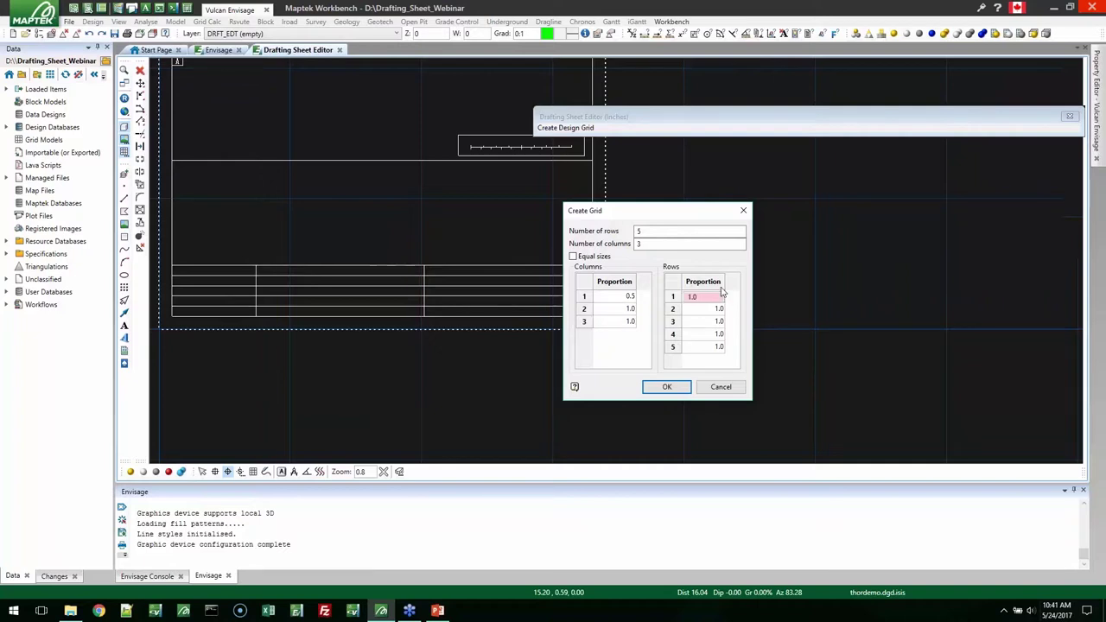
{"action": "type", "text": "1.5"}
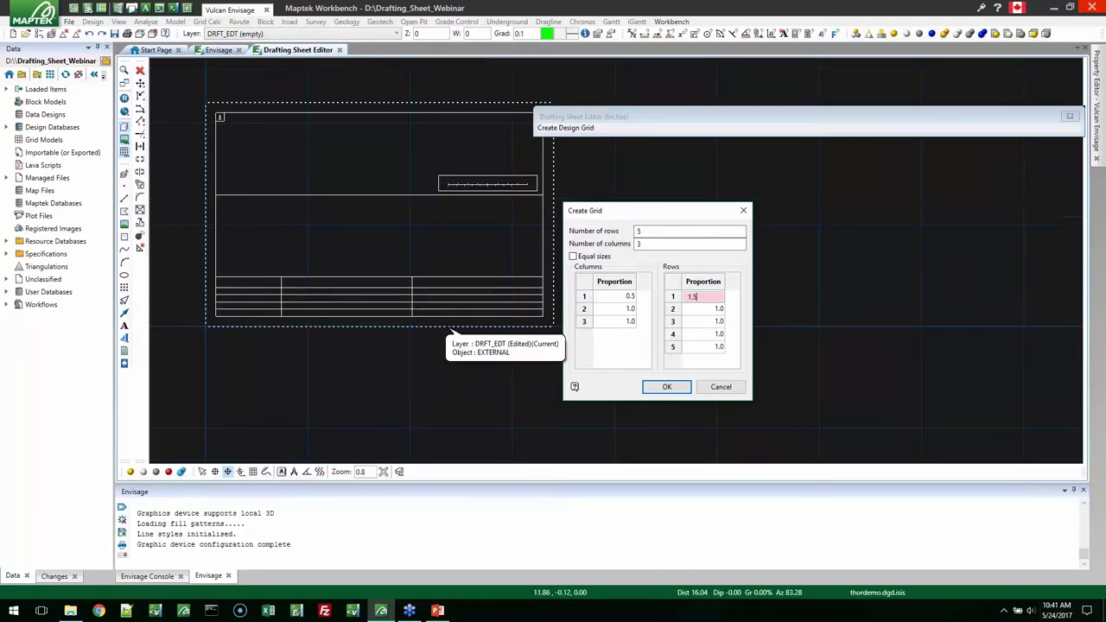
{"action": "left_click", "coordinate": [645, 388]}
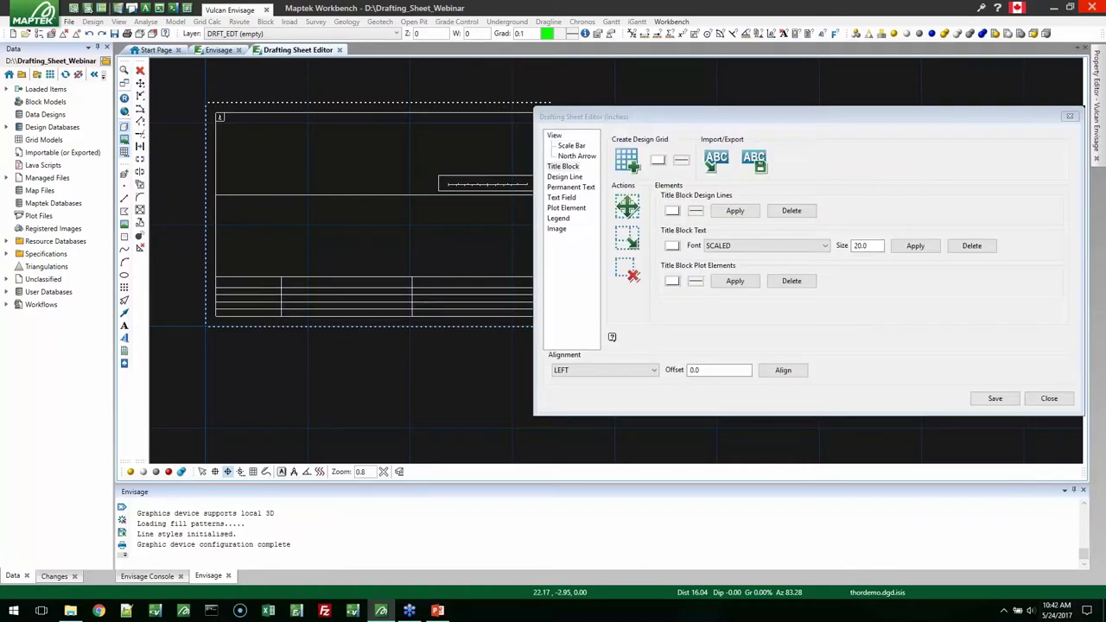
{"action": "scroll", "coordinate": [417, 374], "scroll_direction": "down", "scroll_amount": 1}
{"action": "middle_click_drag", "start_coordinate": [416, 370], "coordinate": [389, 377]}
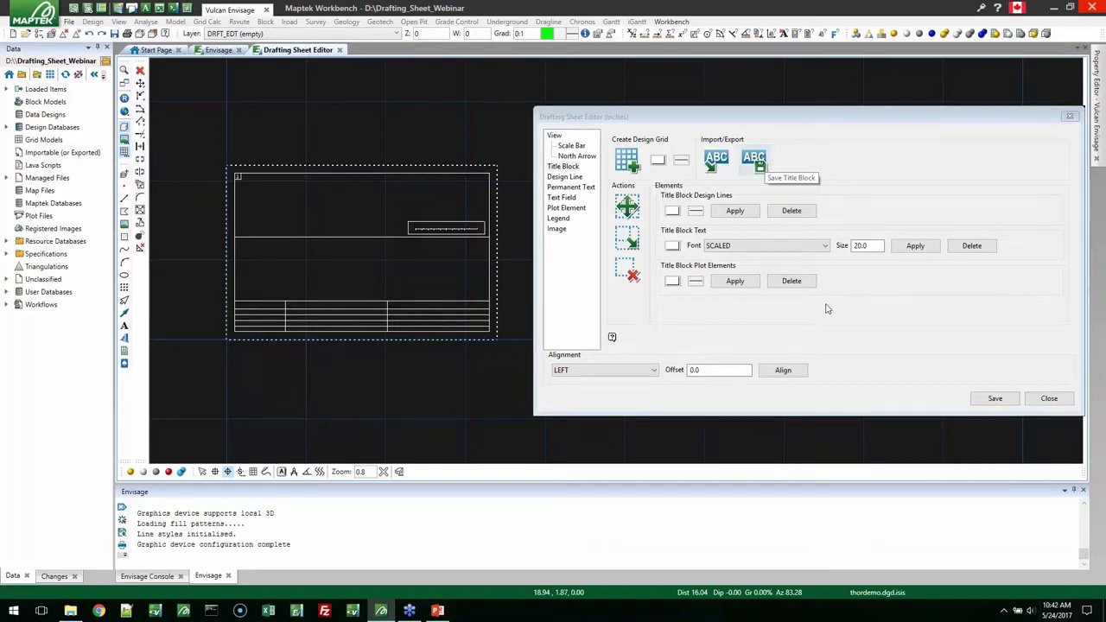
Delete the inner horizontal lines in the title block's third column and the top-row divider between its first two columns.
{"action": "left_click", "coordinate": [869, 246]}
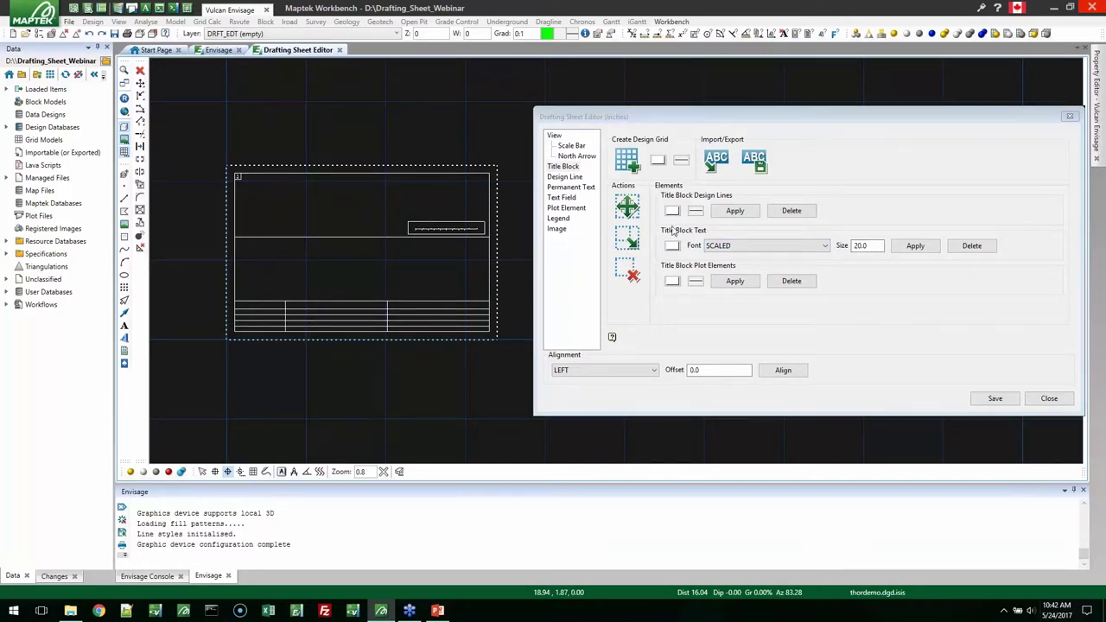
{"action": "left_click", "coordinate": [569, 183]}
{"action": "left_click", "coordinate": [564, 177]}
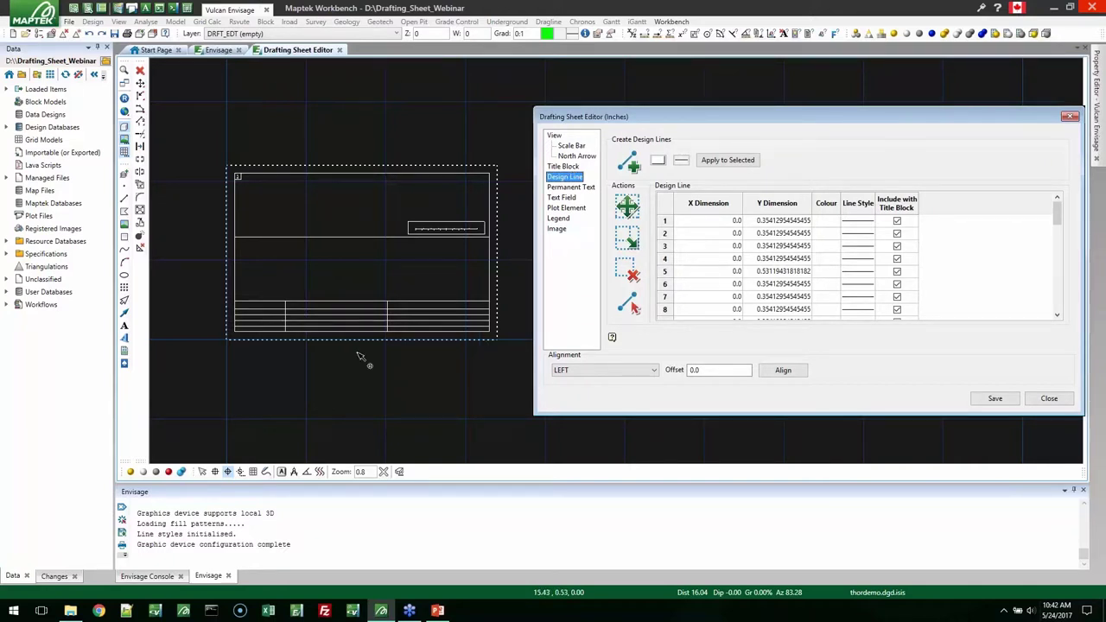
{"action": "scroll", "coordinate": [390, 311], "scroll_direction": "up", "scroll_amount": 1}
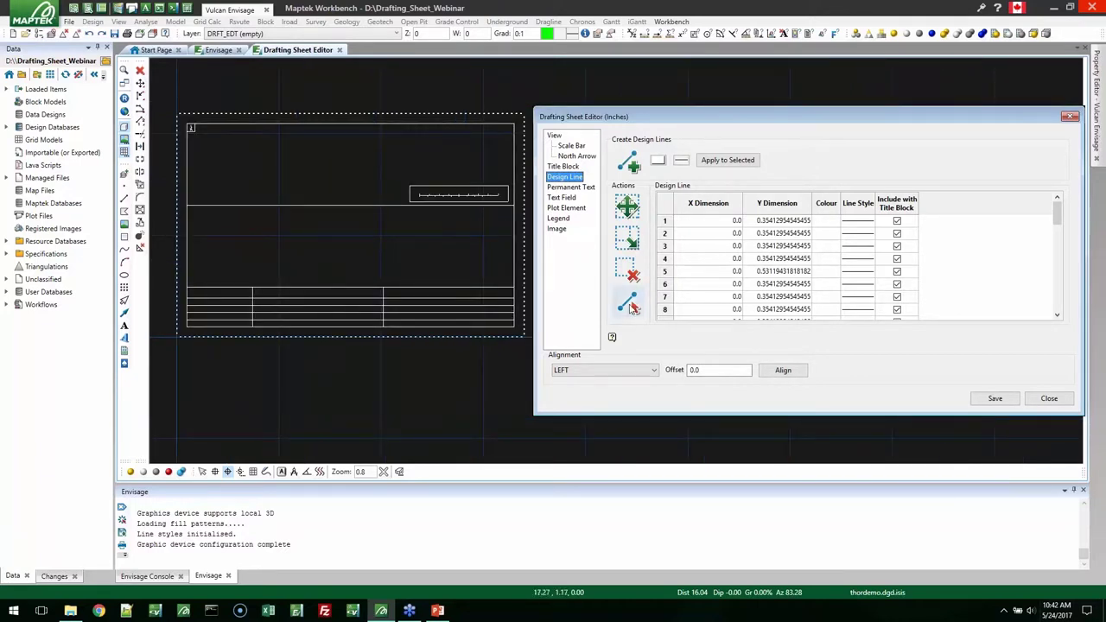
{"action": "left_click", "coordinate": [629, 304]}
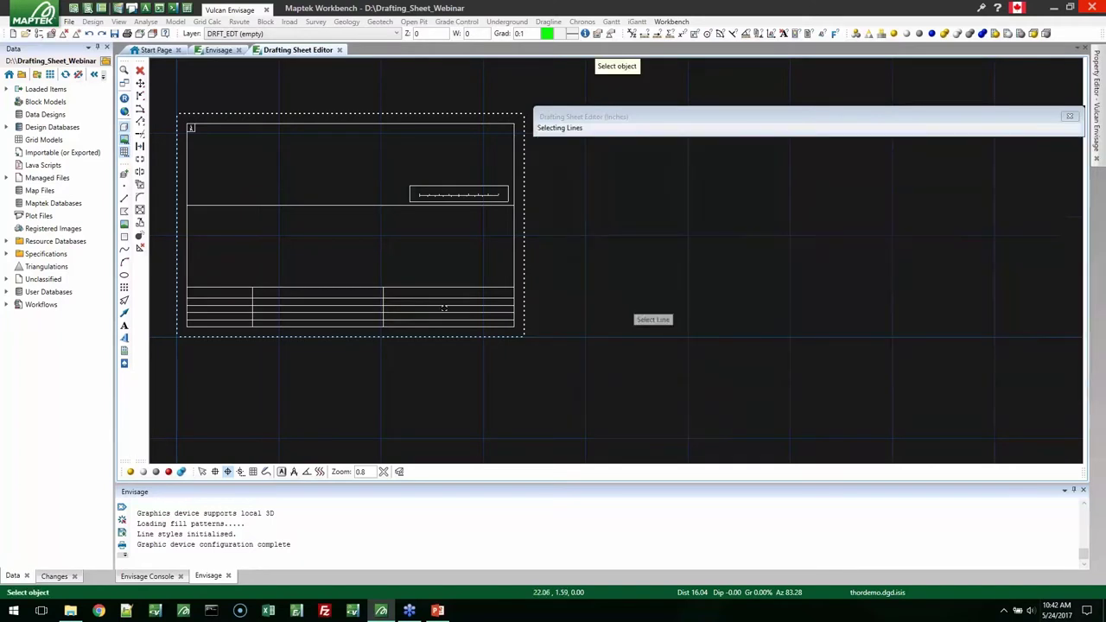
{"action": "scroll", "coordinate": [443, 308], "scroll_direction": "up", "scroll_amount": 2}
{"action": "left_click", "coordinate": [447, 334]}
{"action": "left_click", "coordinate": [456, 346]}
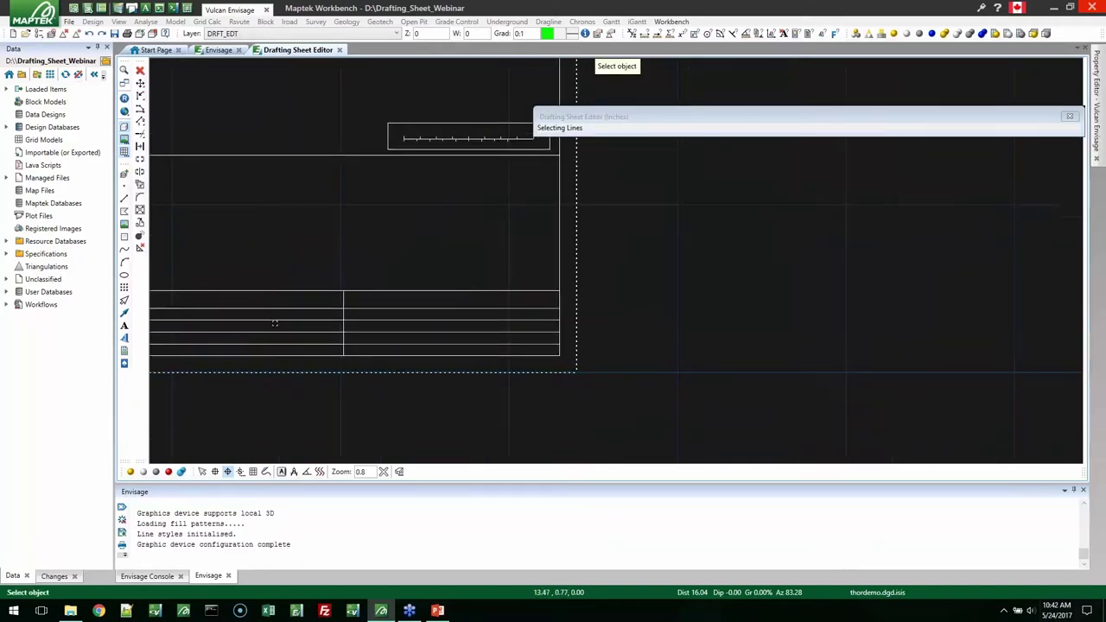
{"action": "middle_click_drag", "start_coordinate": [275, 323], "coordinate": [415, 343]}
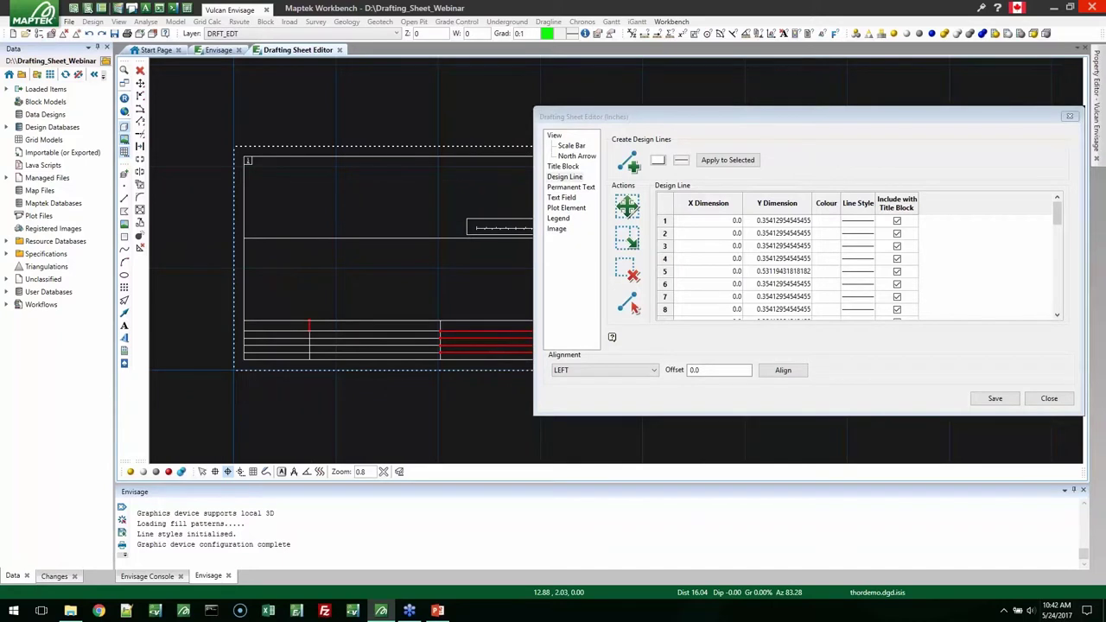
{"action": "left_click", "coordinate": [631, 271]}
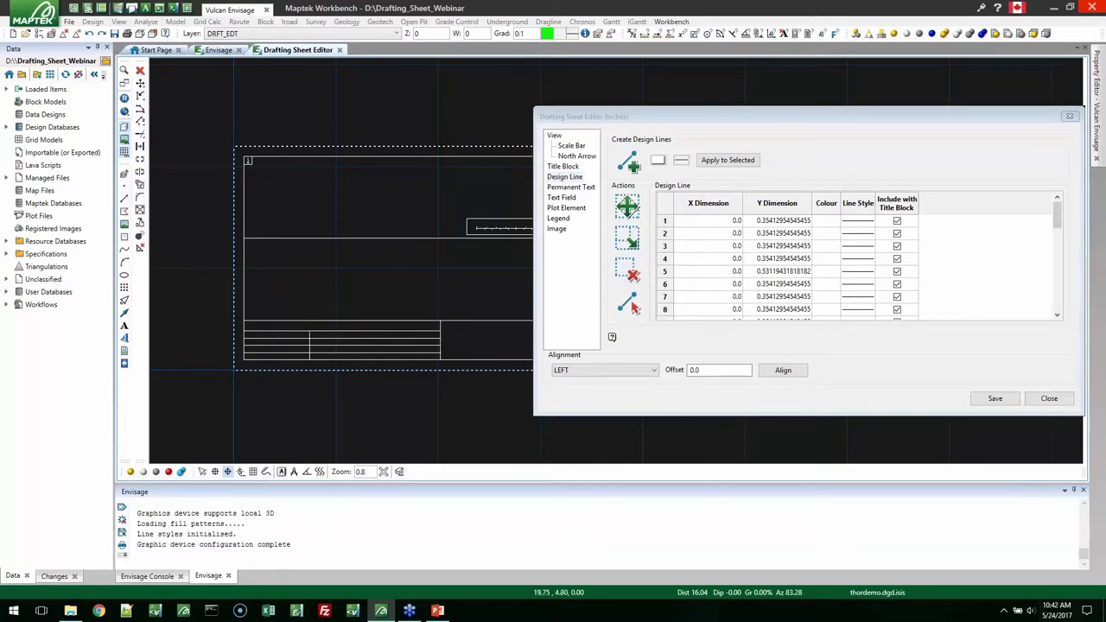
Add the permanent text "Drawn By:" in the first cell of the title block's second row.
{"action": "scroll", "coordinate": [391, 316], "scroll_direction": "down", "scroll_amount": 2}
{"action": "middle_click_drag", "start_coordinate": [391, 316], "coordinate": [369, 294]}
{"action": "scroll", "coordinate": [370, 296], "scroll_direction": "up", "scroll_amount": 1}
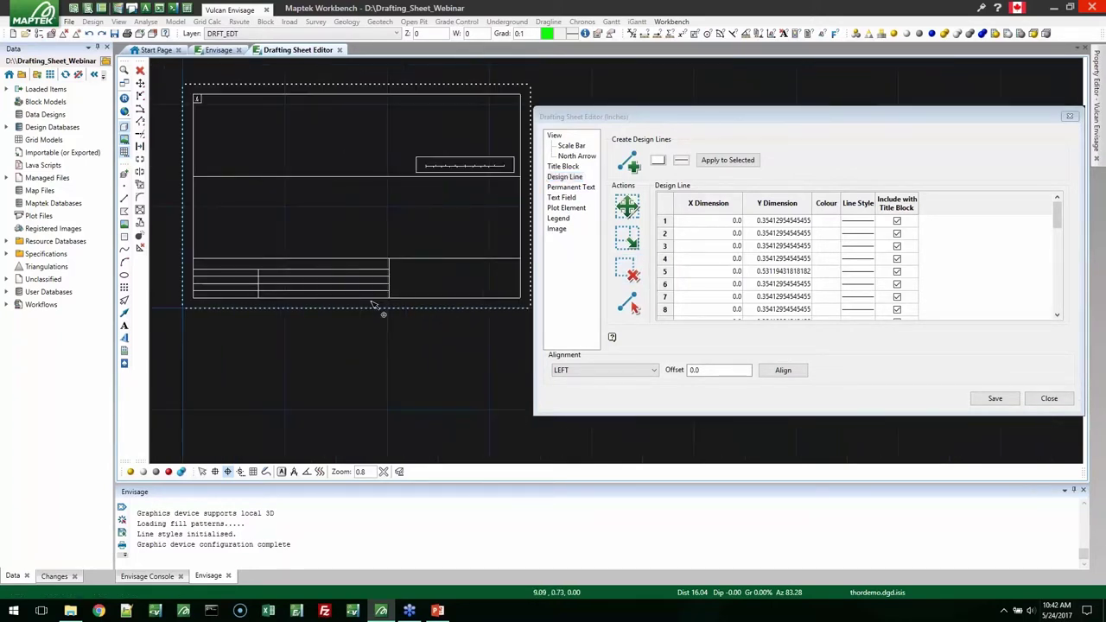
{"action": "left_click", "coordinate": [571, 188]}
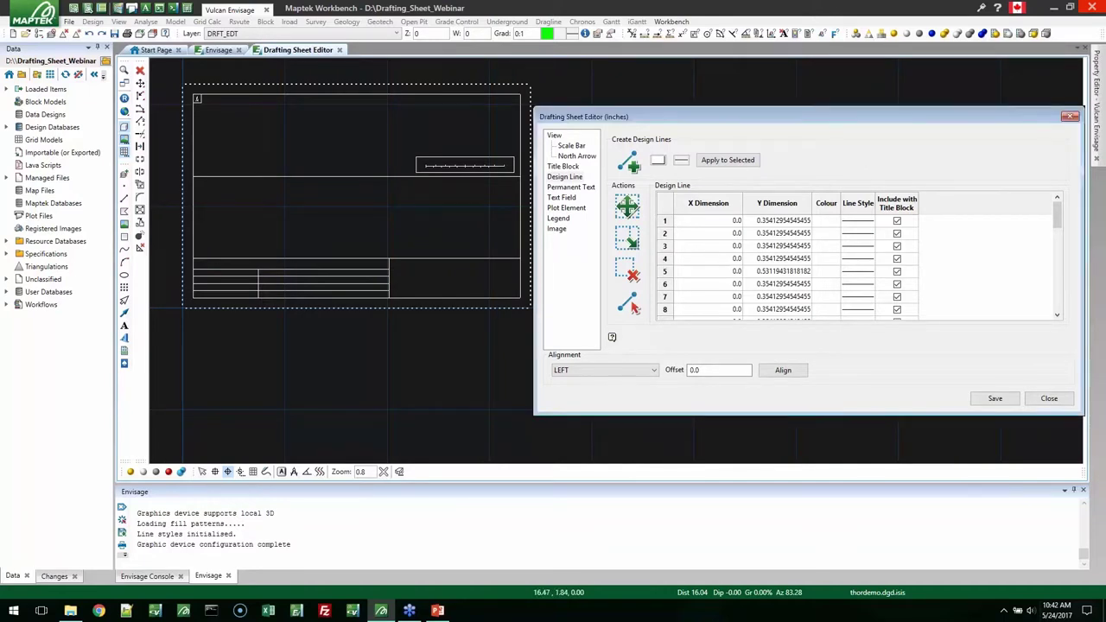
{"action": "left_click", "coordinate": [593, 187]}
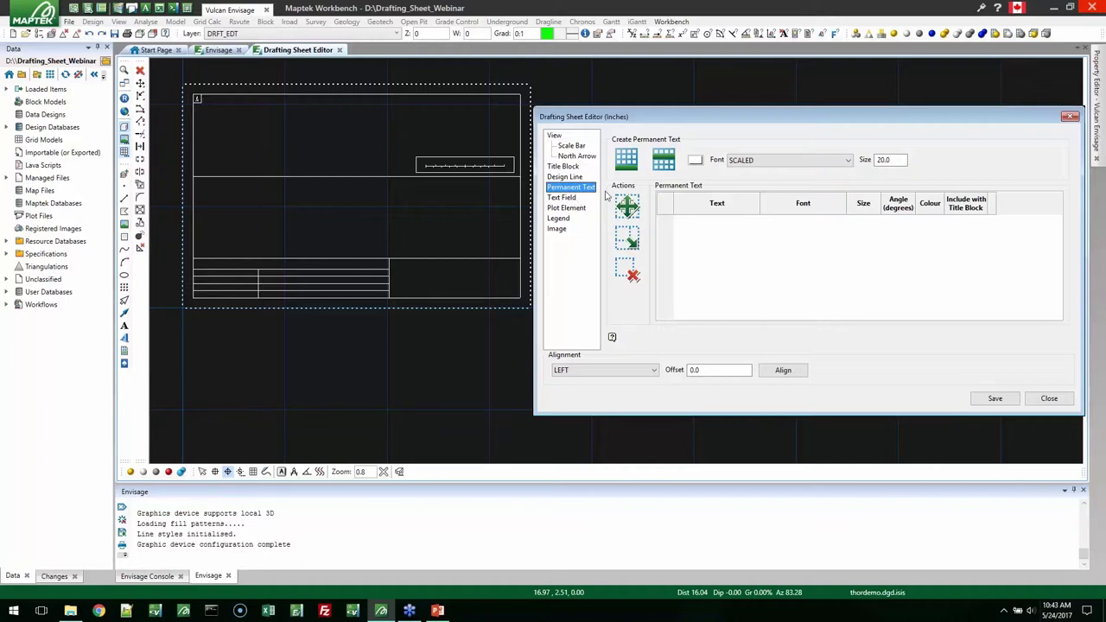
{"action": "left_click", "coordinate": [627, 204]}
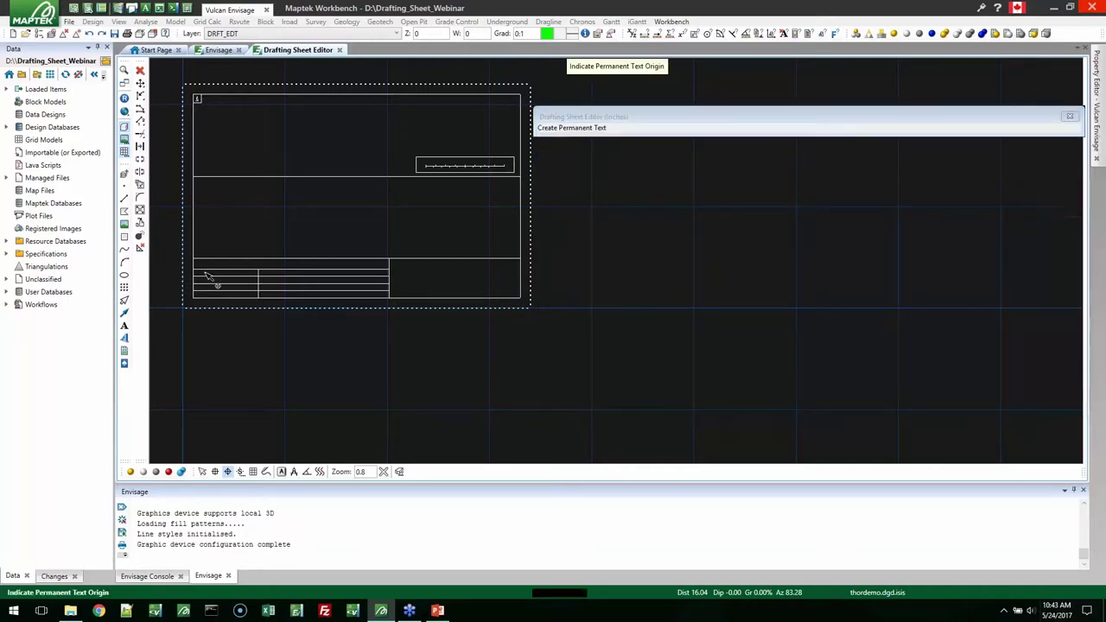
{"action": "scroll", "coordinate": [207, 275], "scroll_direction": "up", "scroll_amount": 2}
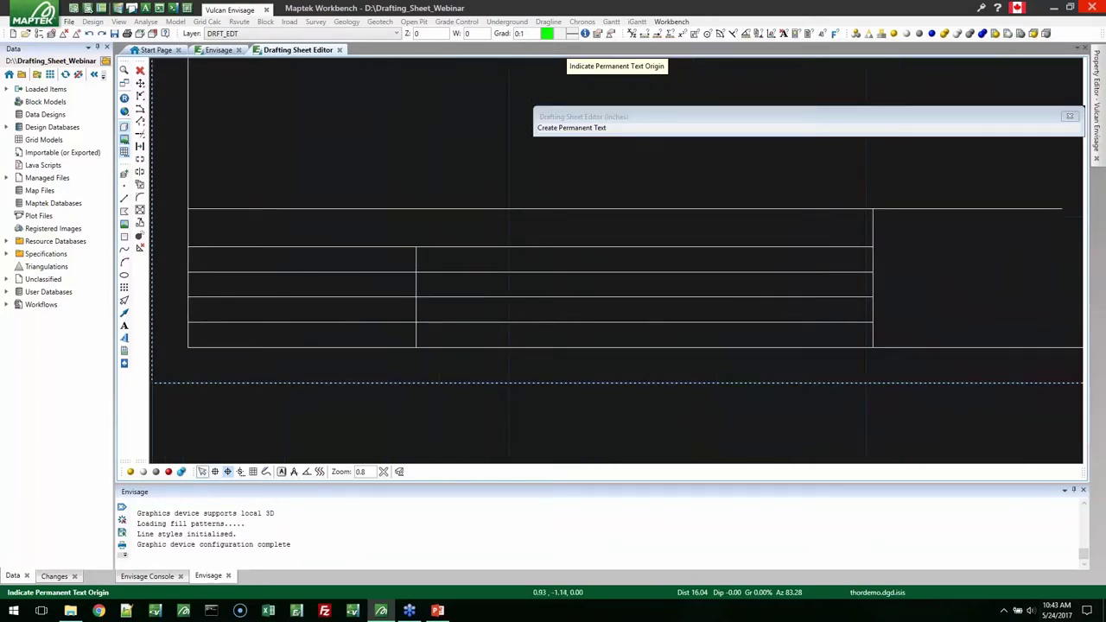
{"action": "left_click", "coordinate": [200, 267]}
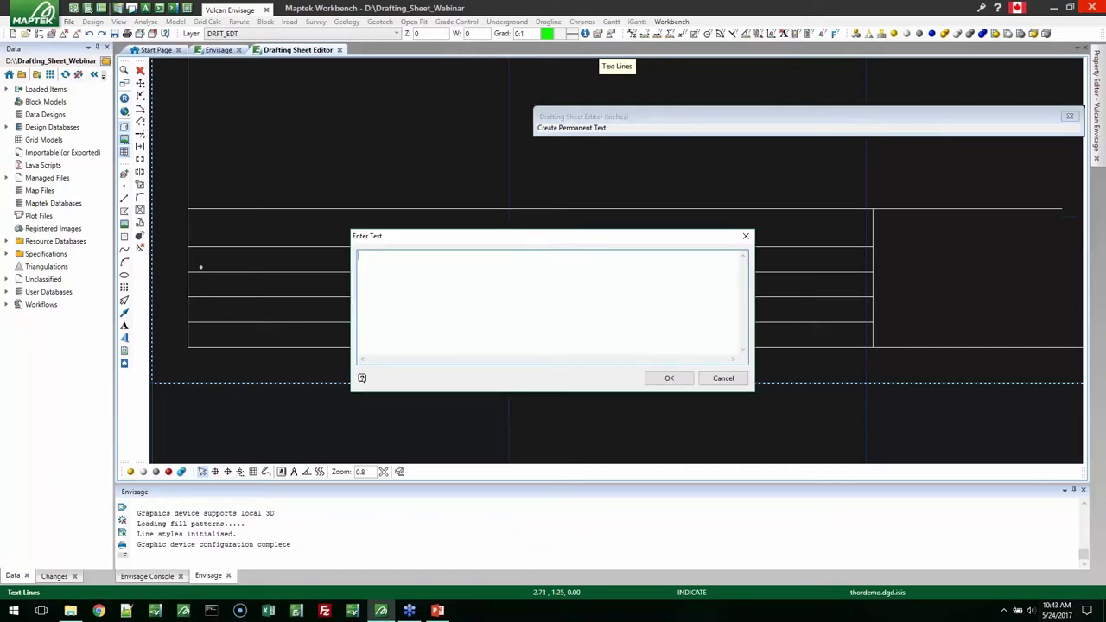
{"action": "type", "text": "Drawn By:"}
{"action": "key", "text": "Return"}
{"action": "scroll", "coordinate": [416, 344], "scroll_direction": "down", "scroll_amount": 5}
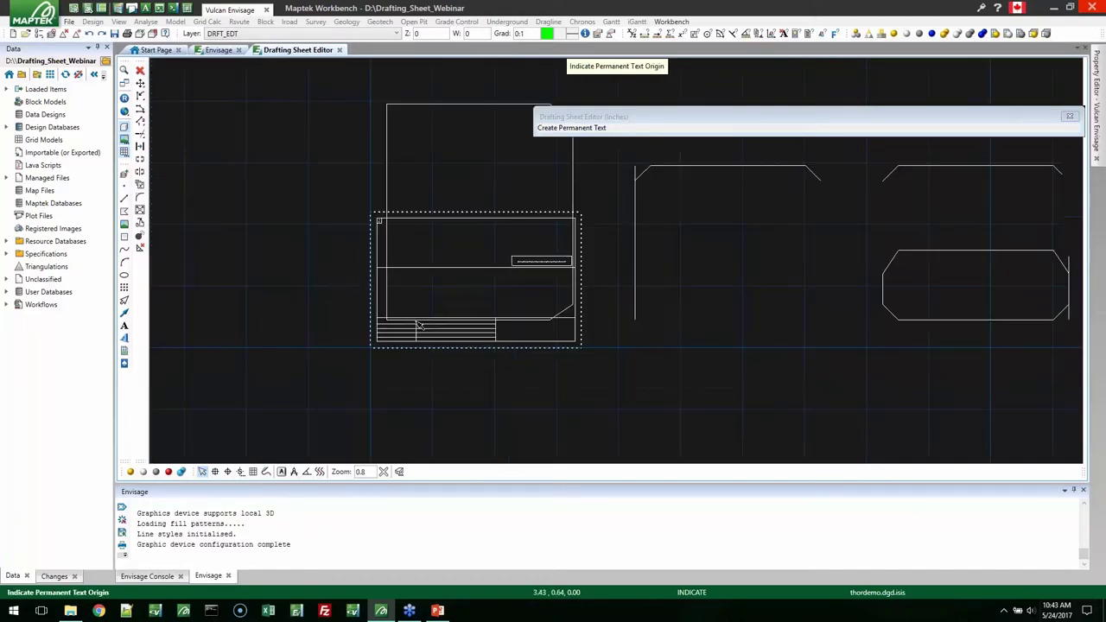
{"action": "scroll", "coordinate": [417, 328], "scroll_direction": "down", "scroll_amount": 3}
{"action": "left_click", "coordinate": [430, 334]}
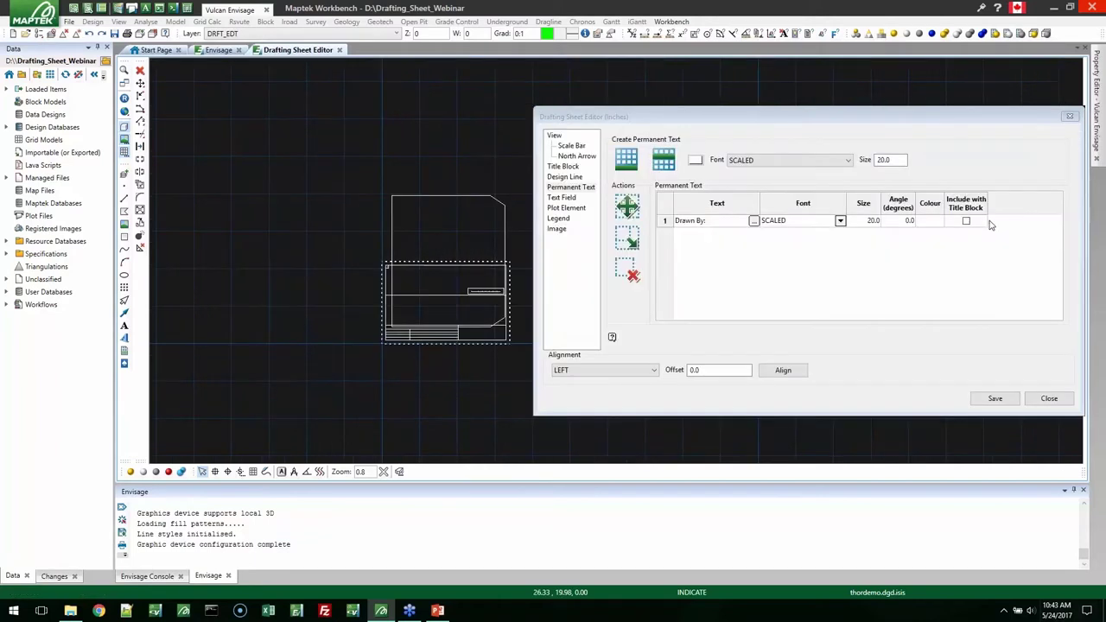
Set the size of the "Drawn By:" text to .5.
{"action": "left_click", "coordinate": [867, 222]}
{"action": "left_click", "coordinate": [868, 222]}
{"action": "type", "text": ".5"}
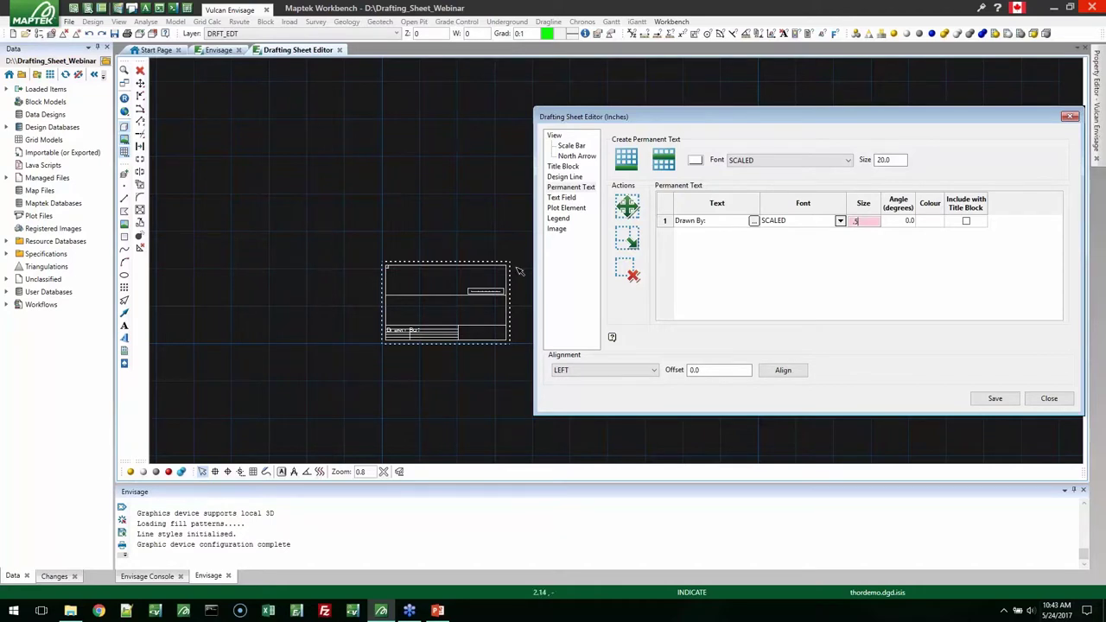
Set the size of the "Drawn By:" text to .2.
{"action": "scroll", "coordinate": [400, 353], "scroll_direction": "up", "scroll_amount": 5}
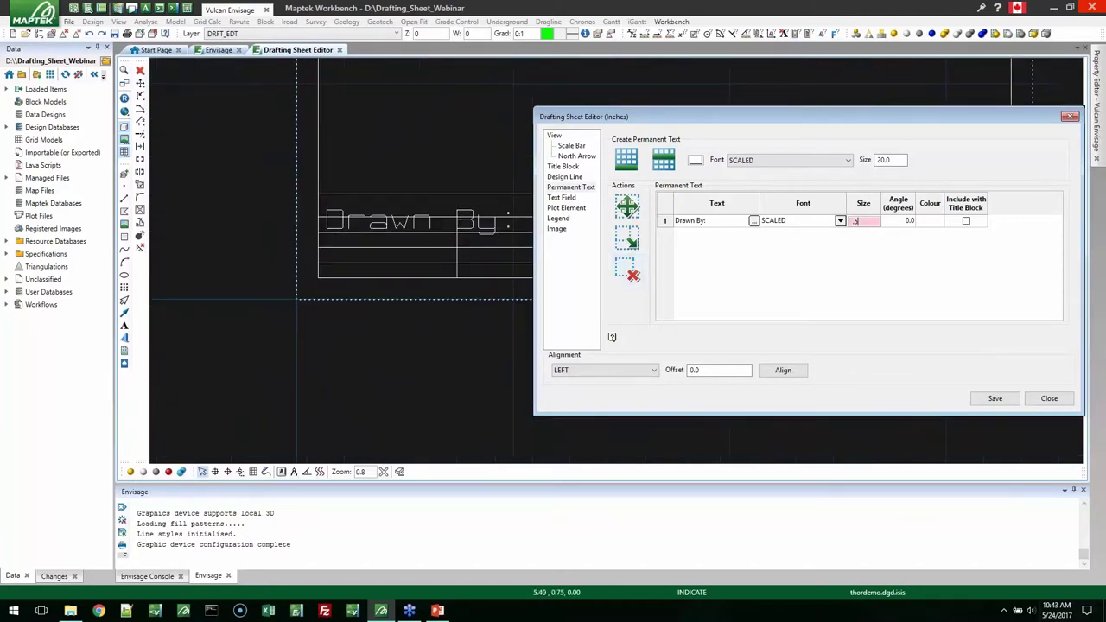
{"action": "key", "text": "BackSpace"}
{"action": "type", "text": "2"}
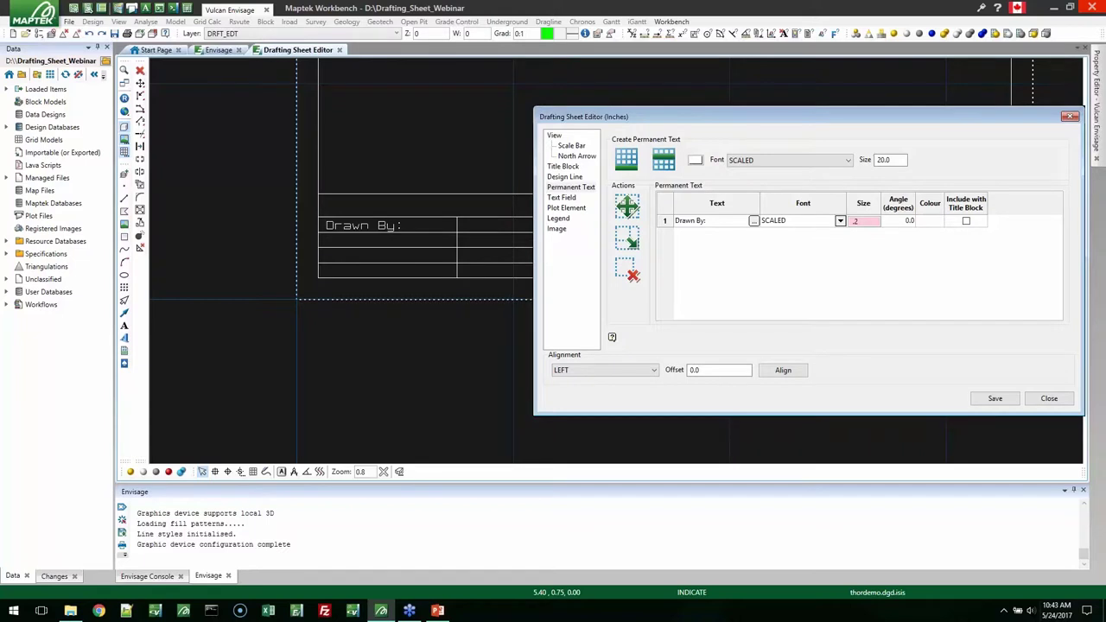
{"action": "scroll", "coordinate": [345, 370], "scroll_direction": "up", "scroll_amount": 1}
{"action": "middle_click_drag", "start_coordinate": [344, 371], "coordinate": [254, 414]}
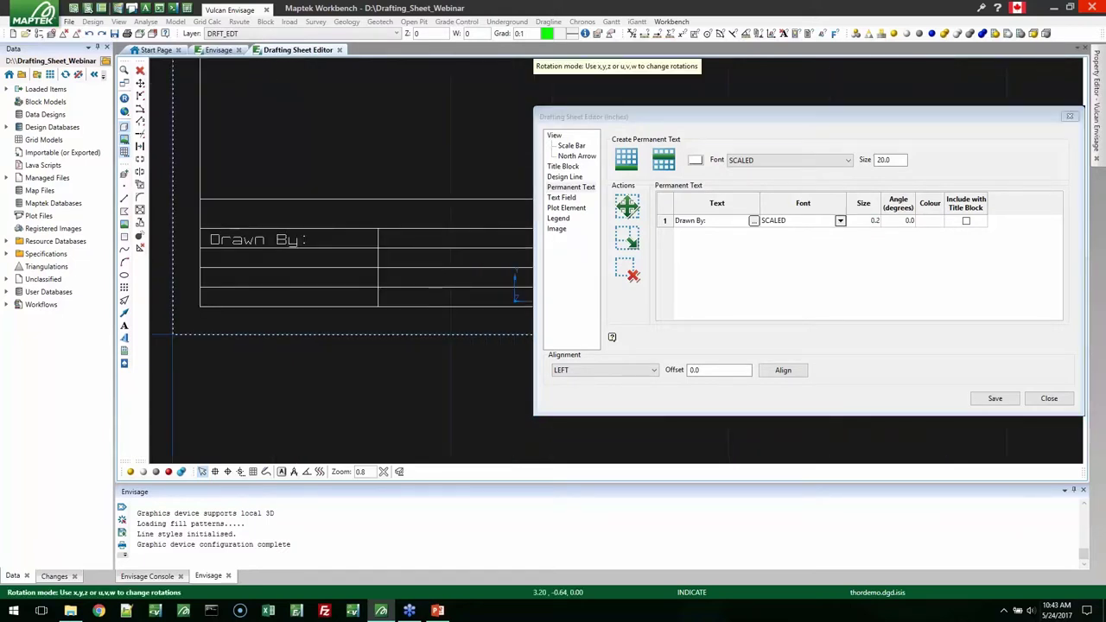
{"action": "left_click", "coordinate": [819, 406]}
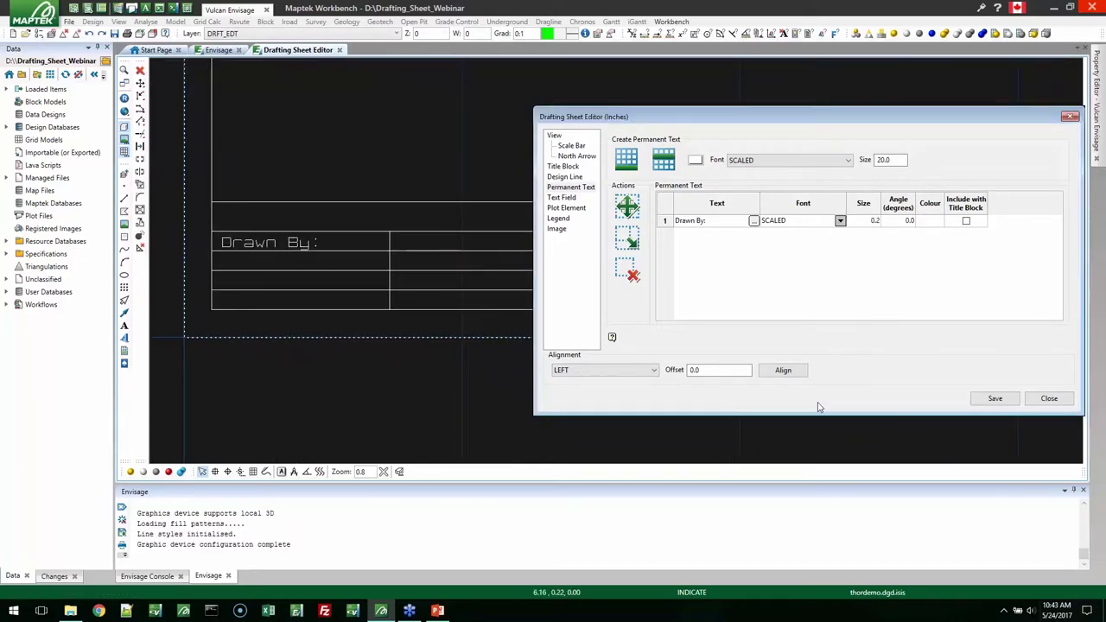
Change the font of the "Drawn By:" text to Arial.
{"action": "left_click", "coordinate": [840, 221]}
{"action": "scroll", "coordinate": [801, 427], "scroll_direction": "down", "scroll_amount": 2}
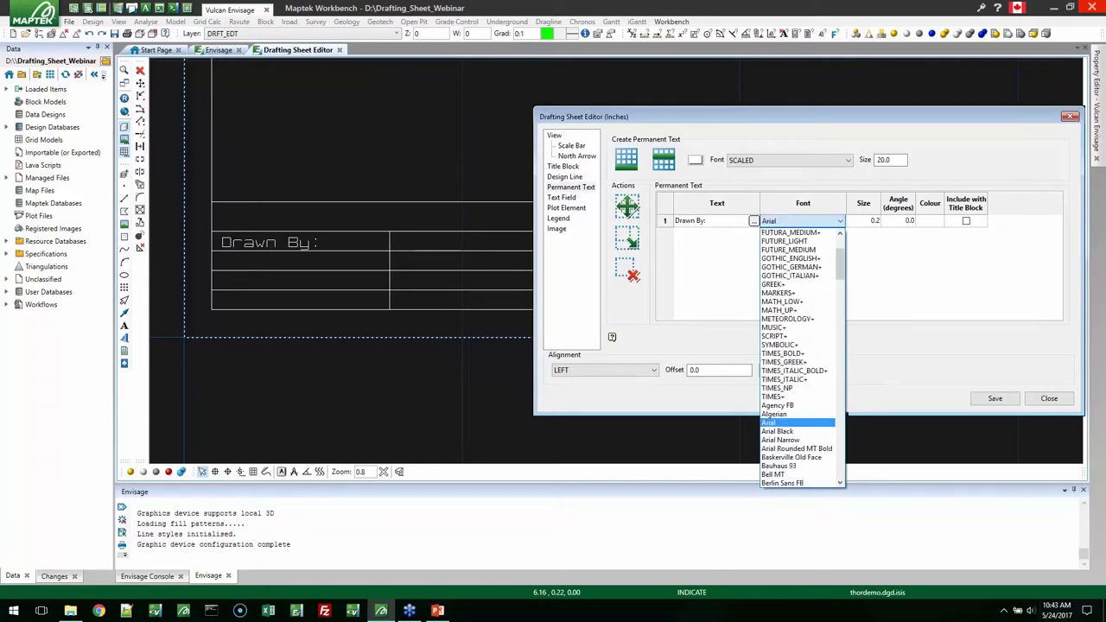
{"action": "left_click", "coordinate": [790, 420]}
{"action": "scroll", "coordinate": [252, 221], "scroll_direction": "up", "scroll_amount": 1}
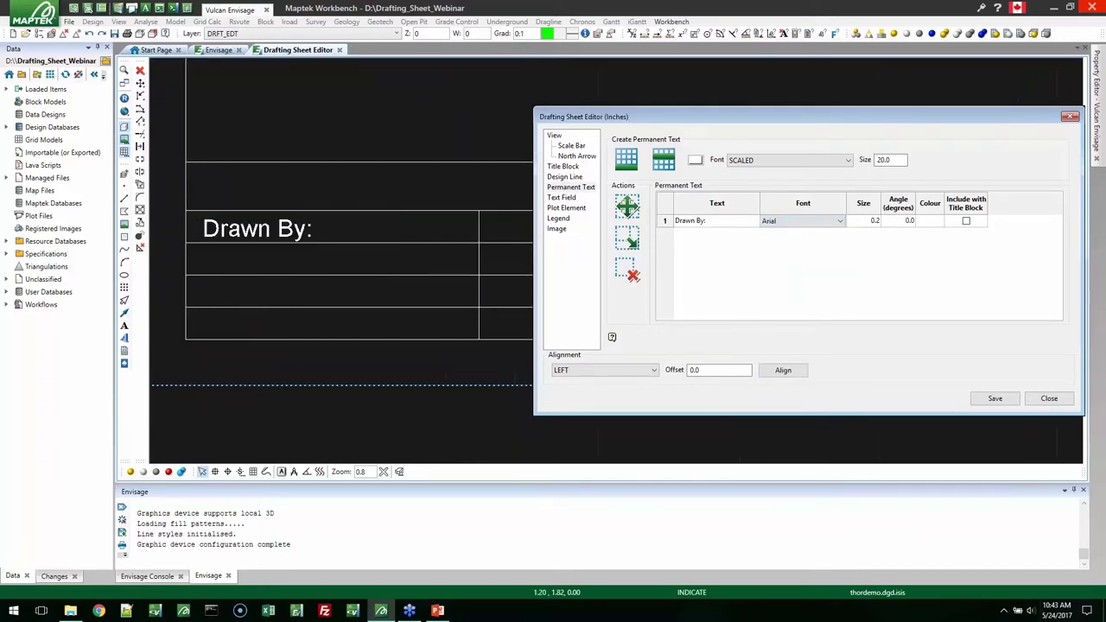
Set the defaults for new permanent text to the Arial font and size .2.
{"action": "left_click", "coordinate": [765, 160]}
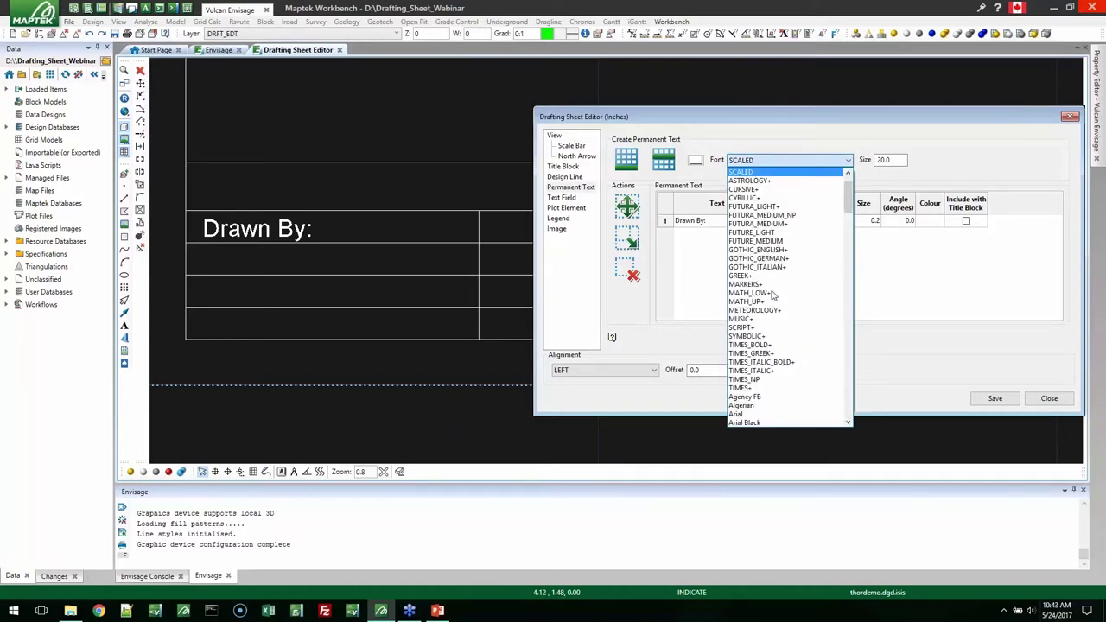
{"action": "scroll", "coordinate": [773, 297], "scroll_direction": "down", "scroll_amount": 2}
{"action": "left_click", "coordinate": [737, 362]}
{"action": "double_click", "coordinate": [885, 160]}
{"action": "type", "text": ".2"}
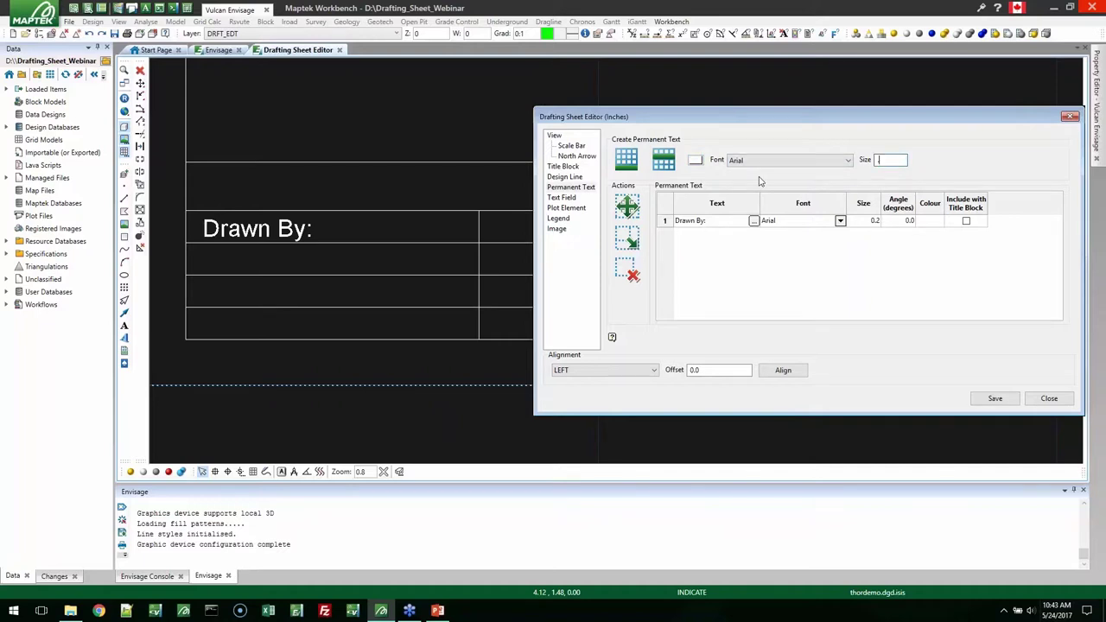
{"action": "left_click", "coordinate": [851, 283]}
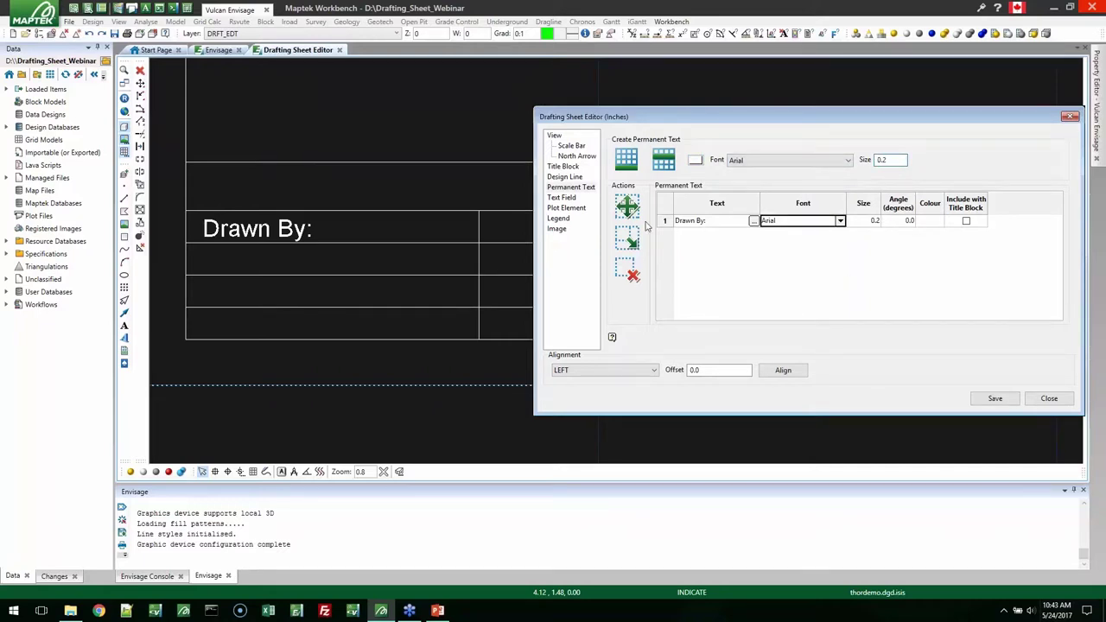
Add the permanent text "Date:" in the title block cell directly below "Drawn By:".
{"action": "left_click", "coordinate": [627, 159]}
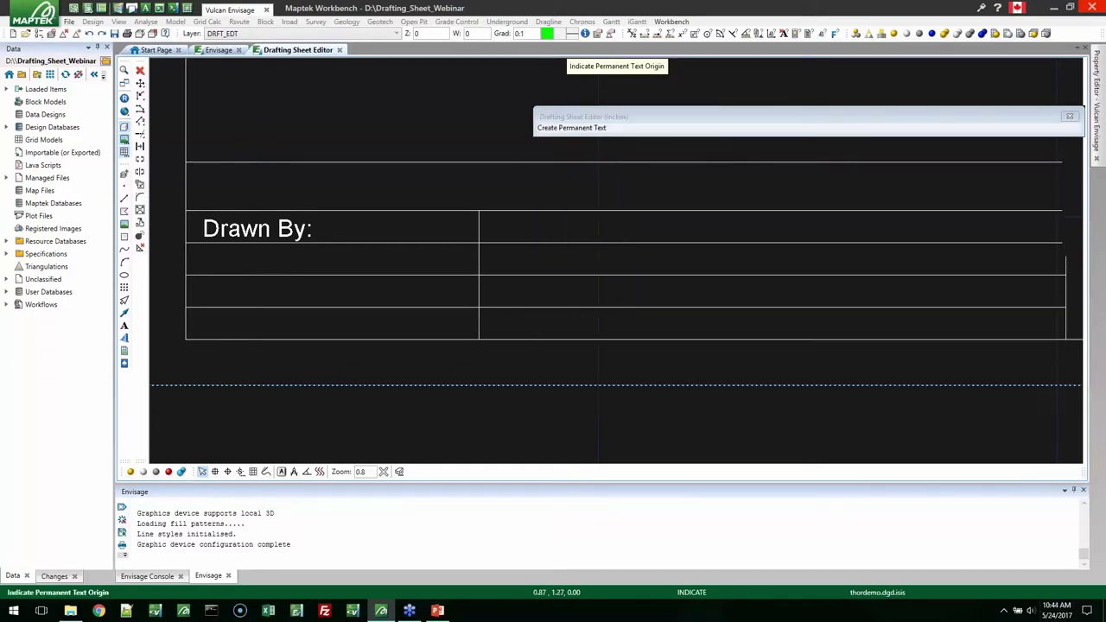
{"action": "left_click", "coordinate": [220, 269]}
{"action": "type", "text": "Date"}
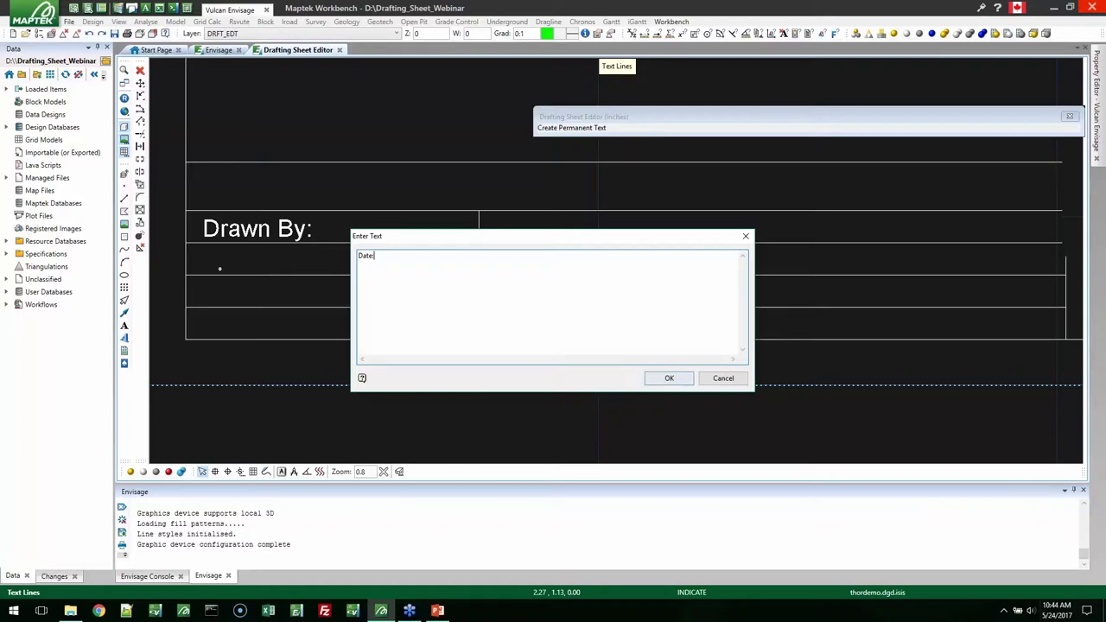
{"action": "type", "text": ":"}
{"action": "key", "text": "Return"}
Add the permanent text "Scale" in the title block cell directly below "Date:".
{"action": "left_click", "coordinate": [209, 303]}
{"action": "type", "text": "Scale"}
{"action": "left_click", "coordinate": [668, 377]}
Add the permanent text "Drawing number" in the last cell of the title block's first column and finish placing text.
{"action": "left_click", "coordinate": [216, 335]}
{"action": "type", "text": "D"}
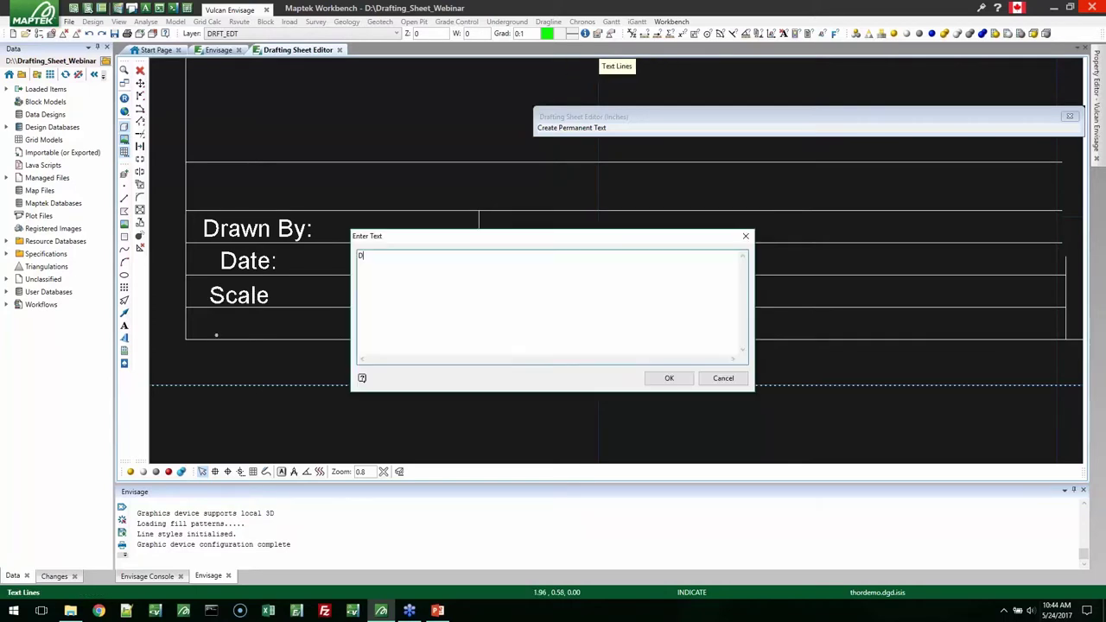
{"action": "type", "text": "rawing number"}
{"action": "left_click", "coordinate": [669, 378]}
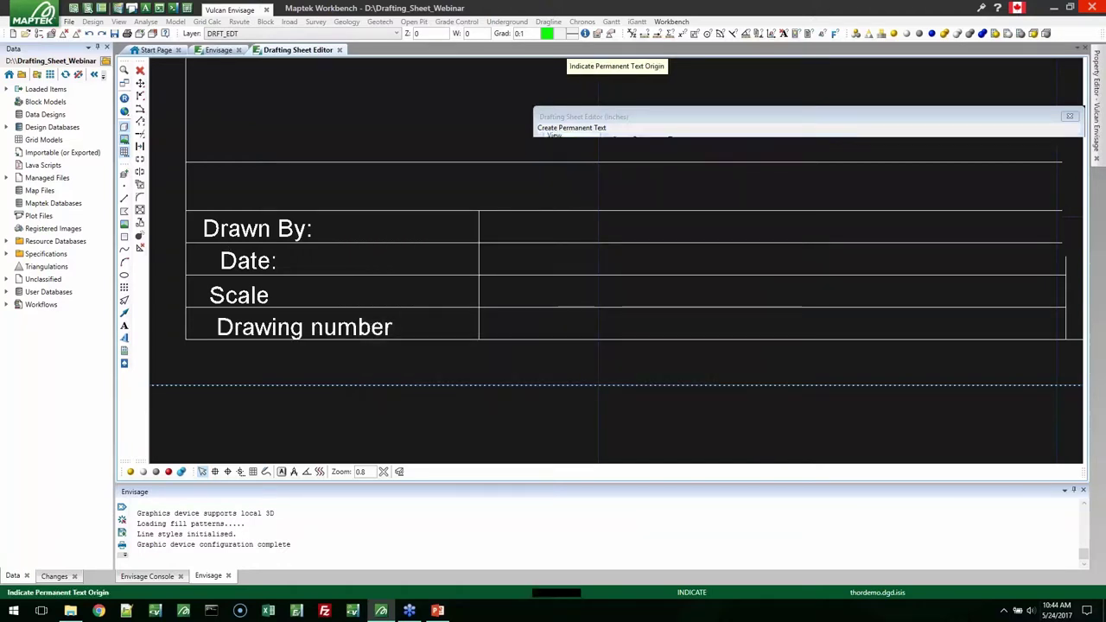
{"action": "right_click", "coordinate": [554, 370]}
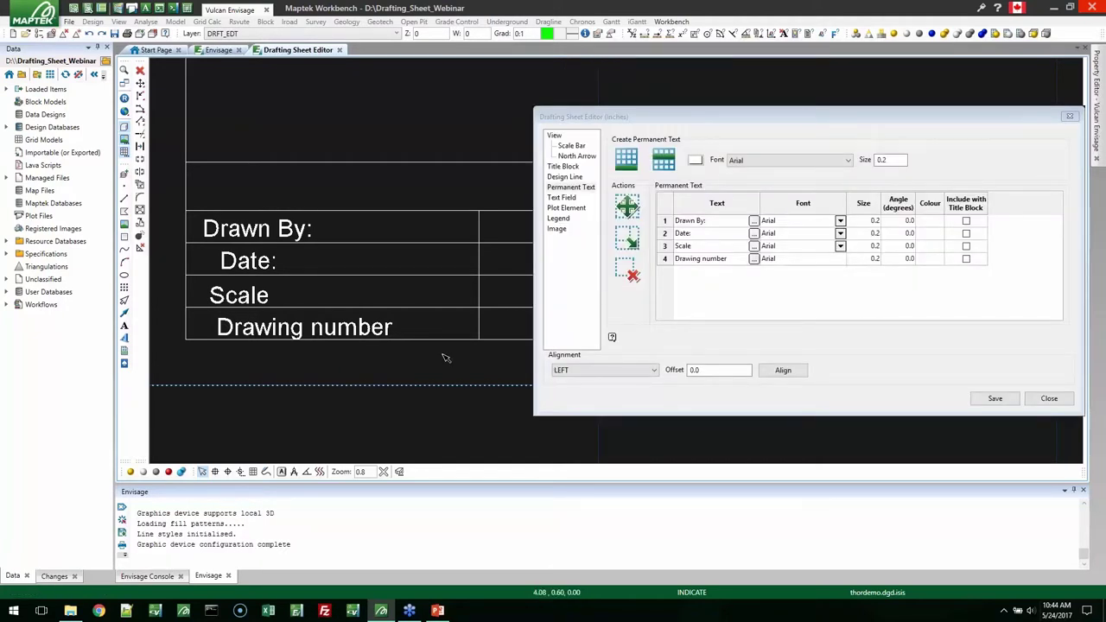
{"action": "scroll", "coordinate": [446, 358], "scroll_direction": "down", "scroll_amount": 2}
{"action": "scroll", "coordinate": [485, 393], "scroll_direction": "down", "scroll_amount": 1}
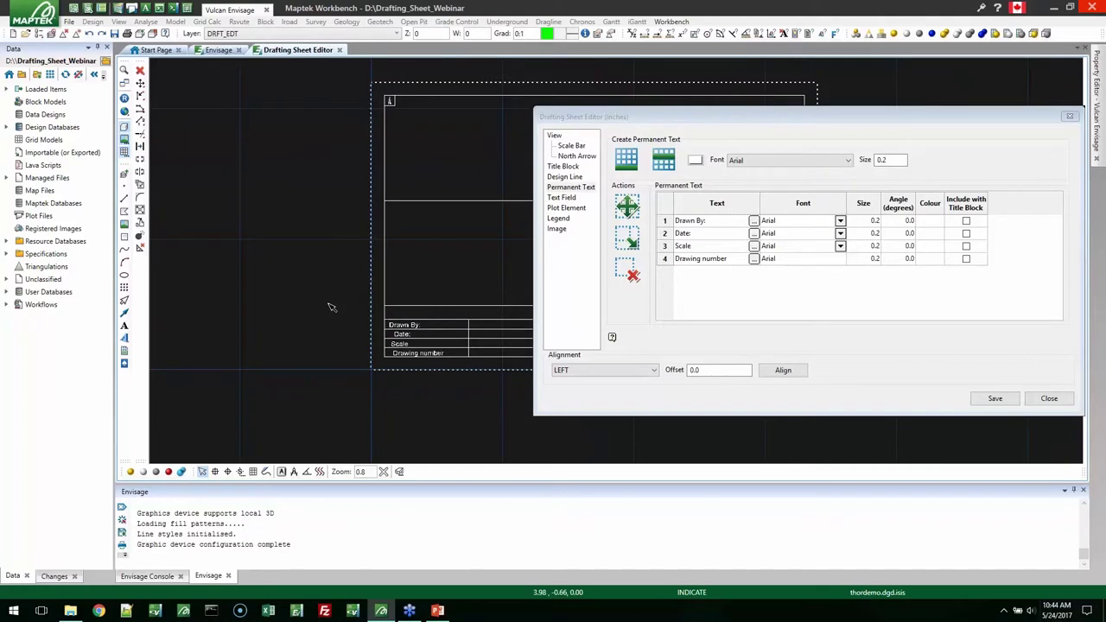
Align the four title block labels to the left of their cells with an offset of 0.2.
{"action": "scroll", "coordinate": [329, 307], "scroll_direction": "up", "scroll_amount": 3}
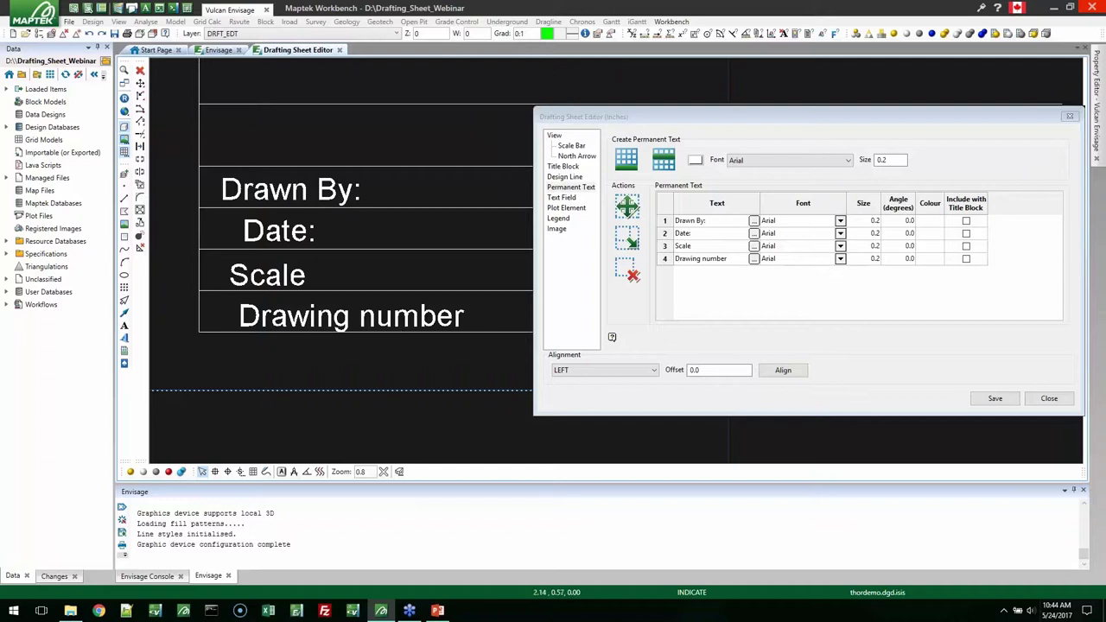
{"action": "left_click", "coordinate": [585, 371]}
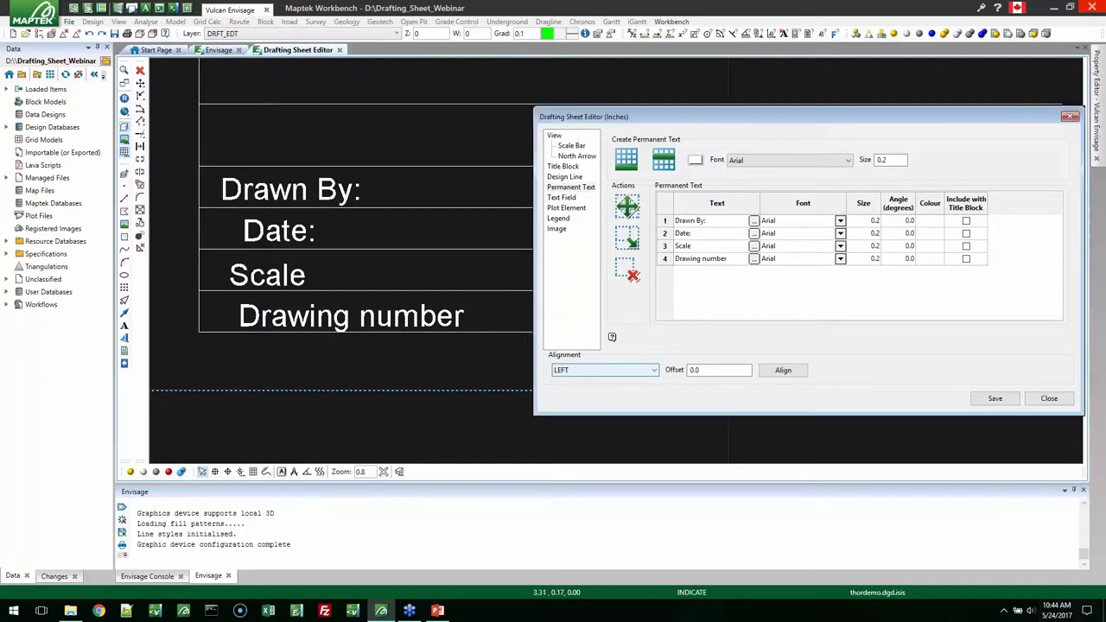
{"action": "left_click", "coordinate": [702, 370]}
{"action": "key", "text": "BackSpace"}
{"action": "type", "text": "2"}
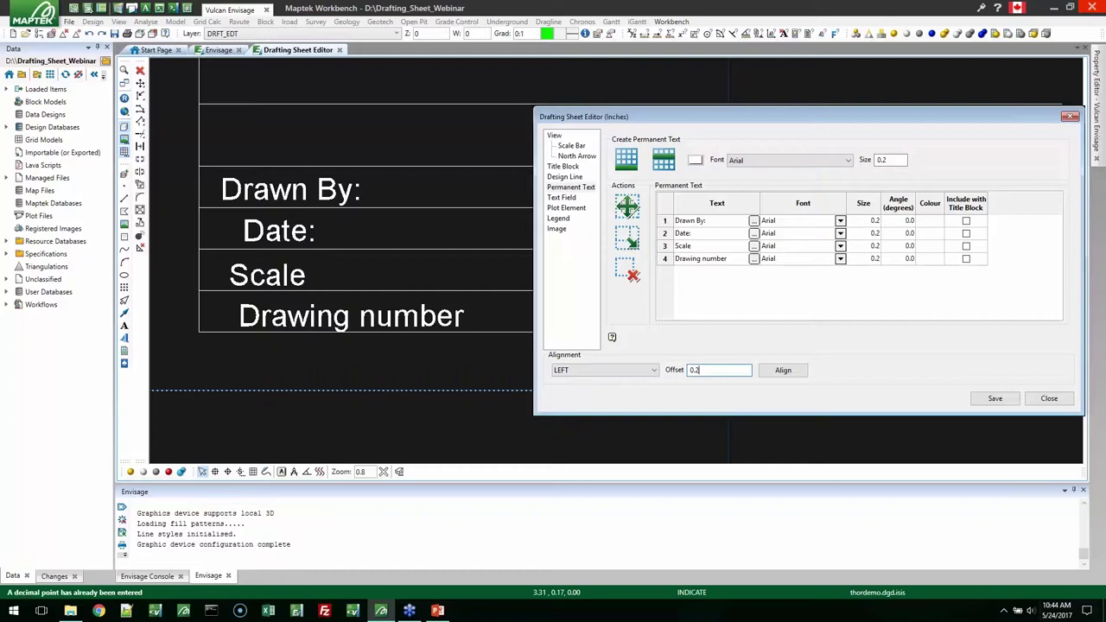
{"action": "left_click", "coordinate": [783, 370]}
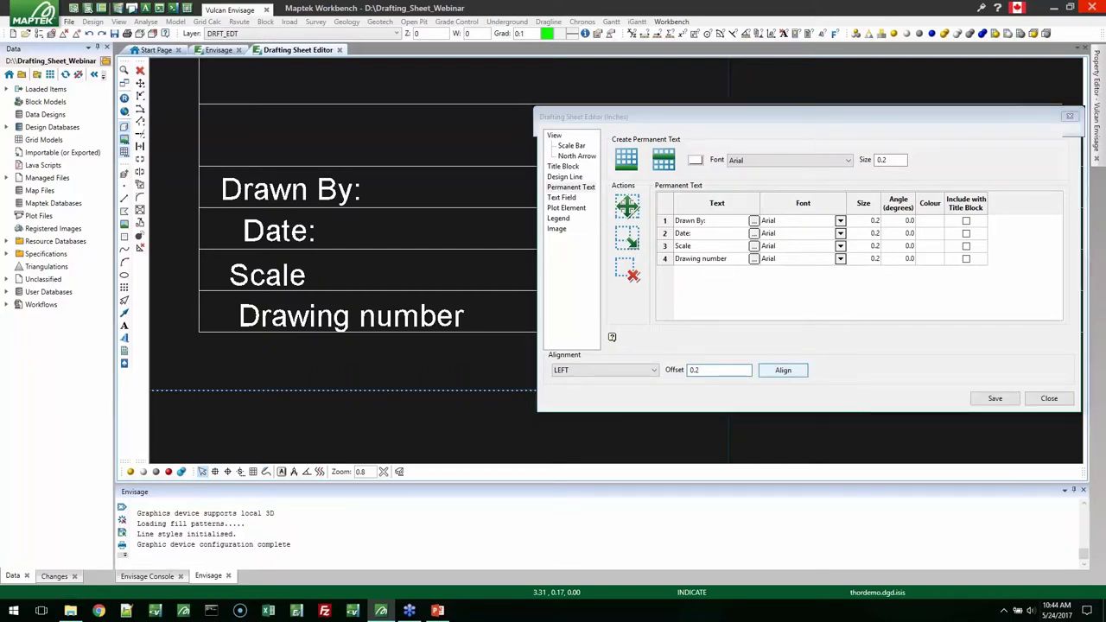
{"action": "left_click", "coordinate": [199, 183]}
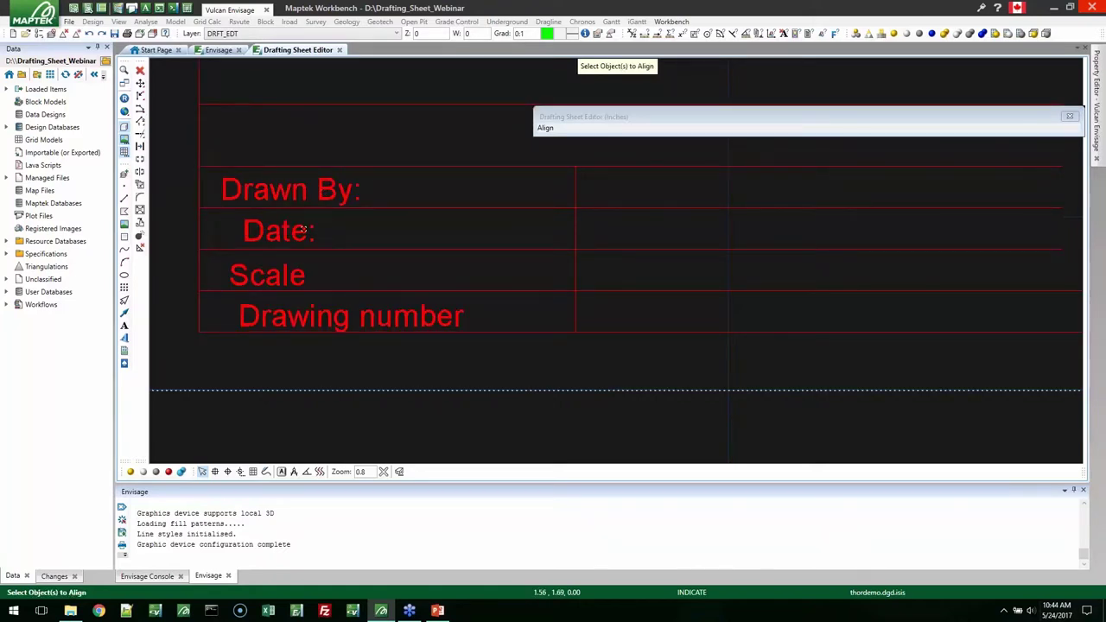
{"action": "left_click", "coordinate": [302, 228]}
{"action": "left_click", "coordinate": [257, 275]}
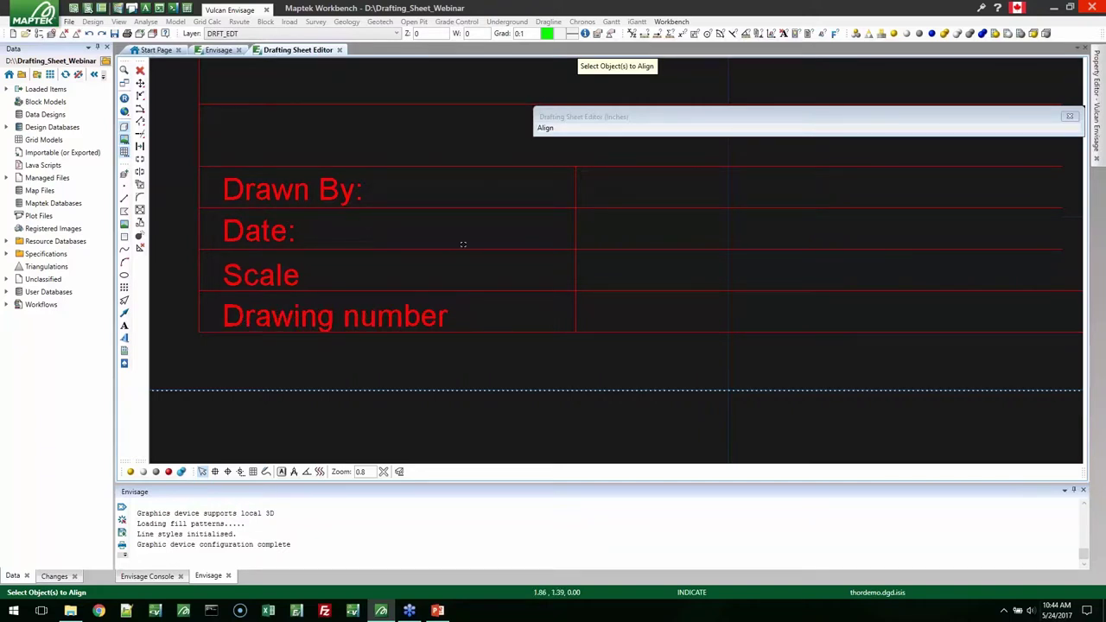
{"action": "right_click", "coordinate": [463, 245]}
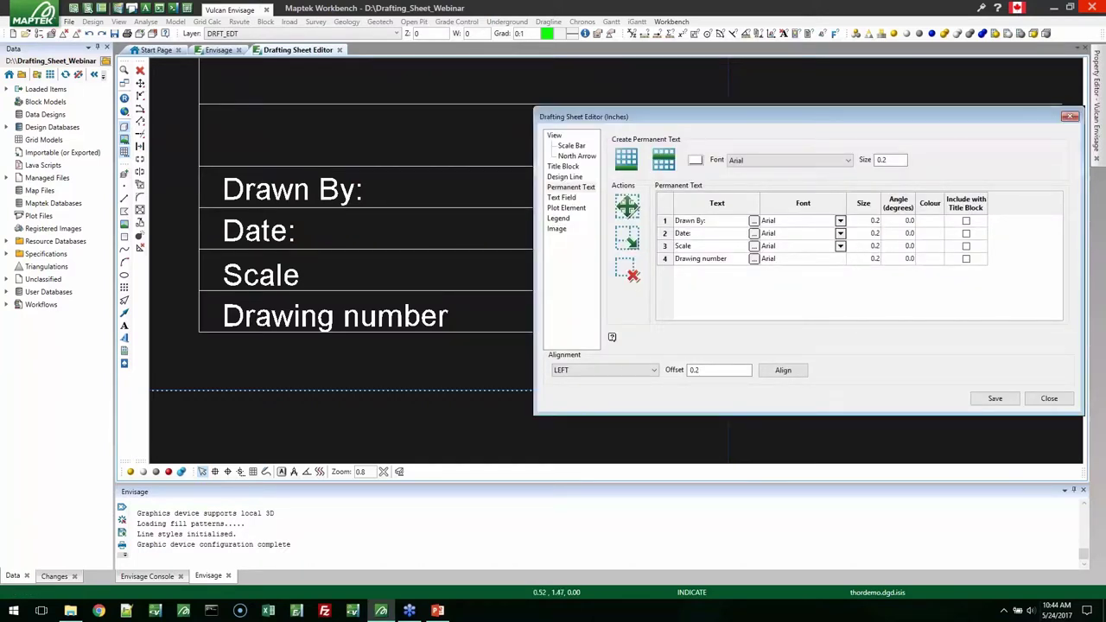
Align the four title block labels to the vertical centre of their cells.
{"action": "left_click", "coordinate": [622, 370]}
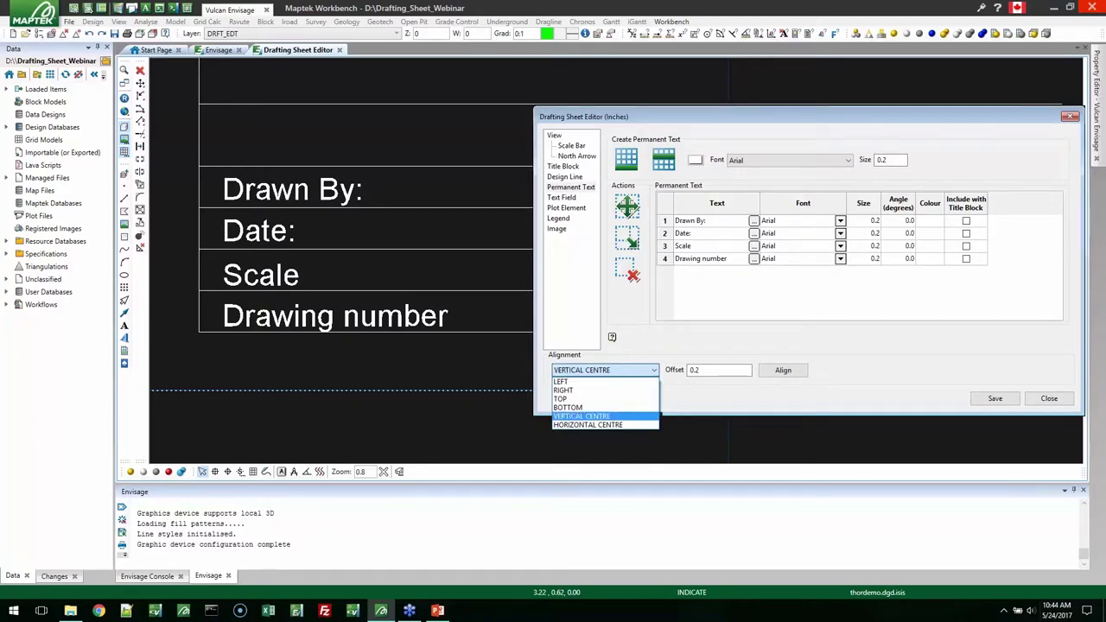
{"action": "left_click", "coordinate": [612, 417]}
{"action": "left_click", "coordinate": [782, 370]}
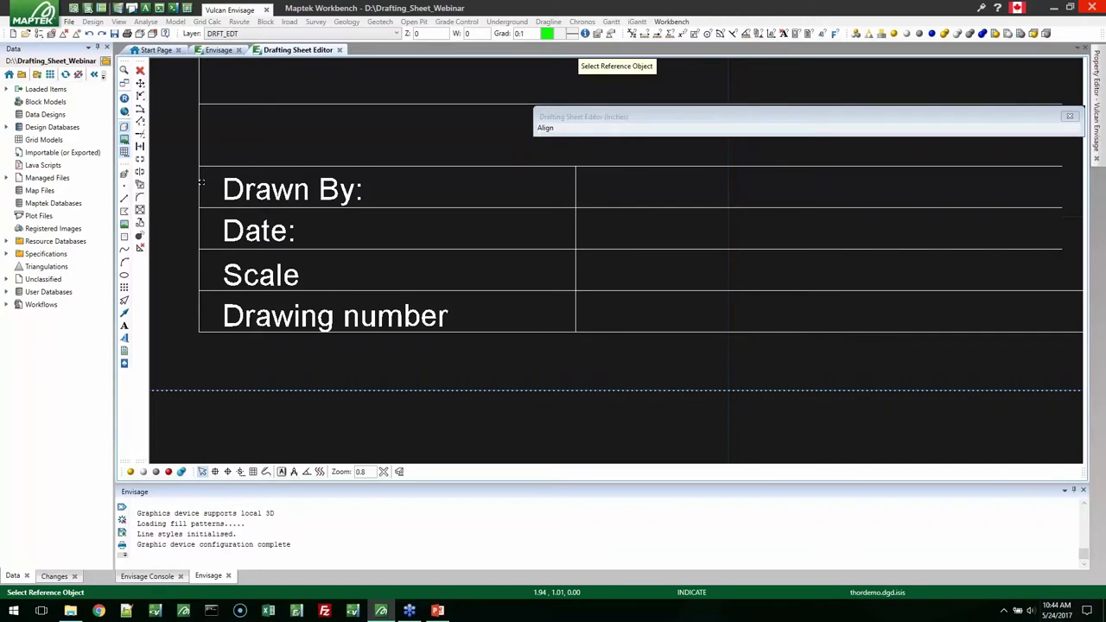
{"action": "left_click", "coordinate": [210, 186]}
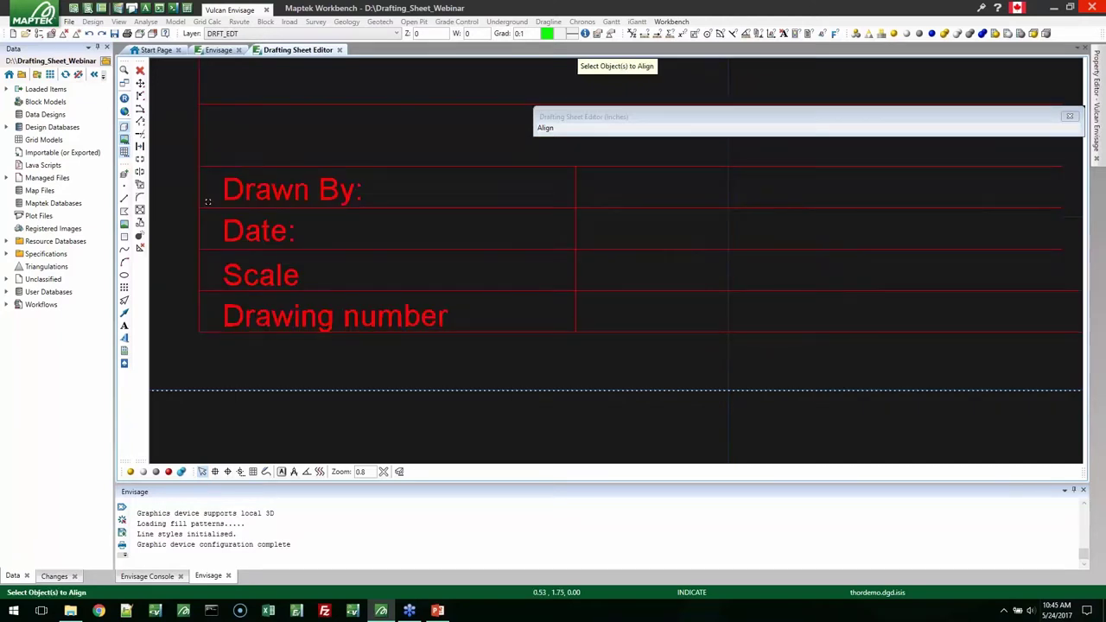
{"action": "left_click", "coordinate": [221, 200]}
{"action": "left_click", "coordinate": [232, 226]}
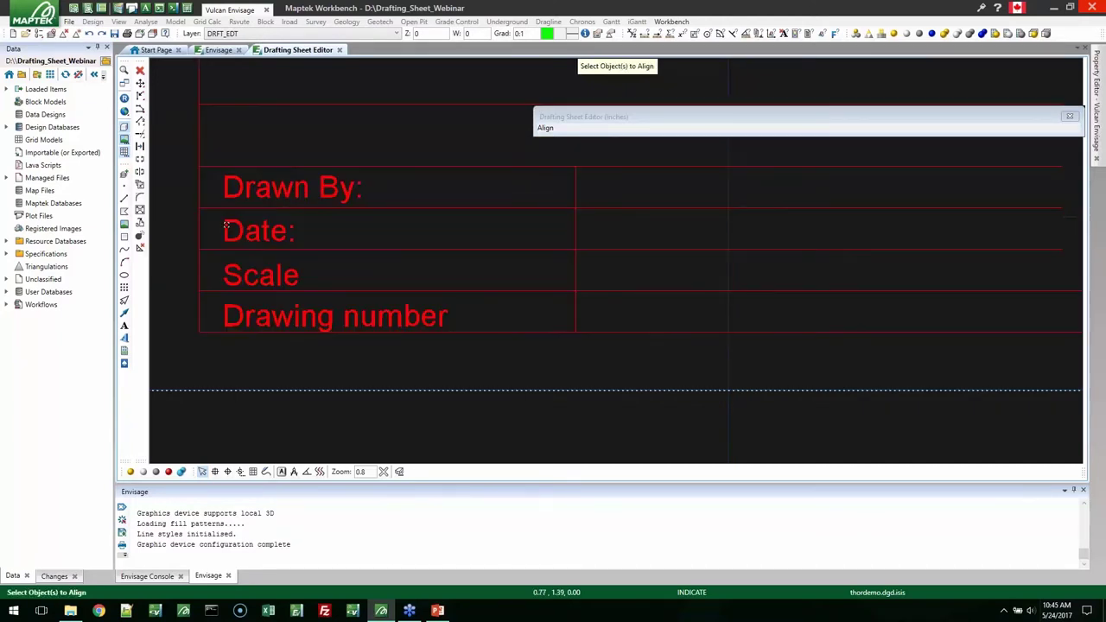
{"action": "left_click", "coordinate": [232, 270]}
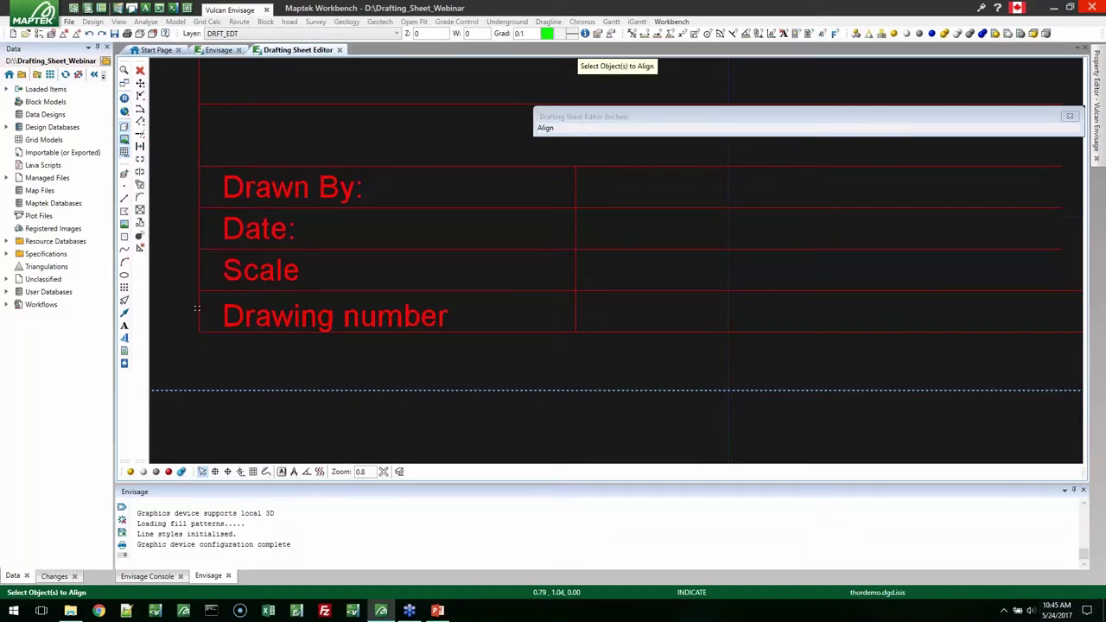
{"action": "right_click", "coordinate": [197, 308]}
{"action": "left_click", "coordinate": [285, 315]}
{"action": "left_click", "coordinate": [285, 314]}
{"action": "right_click", "coordinate": [484, 273]}
Include all four permanent texts, from "Drawn By:" to "Drawing number", with the title block.
{"action": "mouse_move", "coordinate": [1028, 128]}
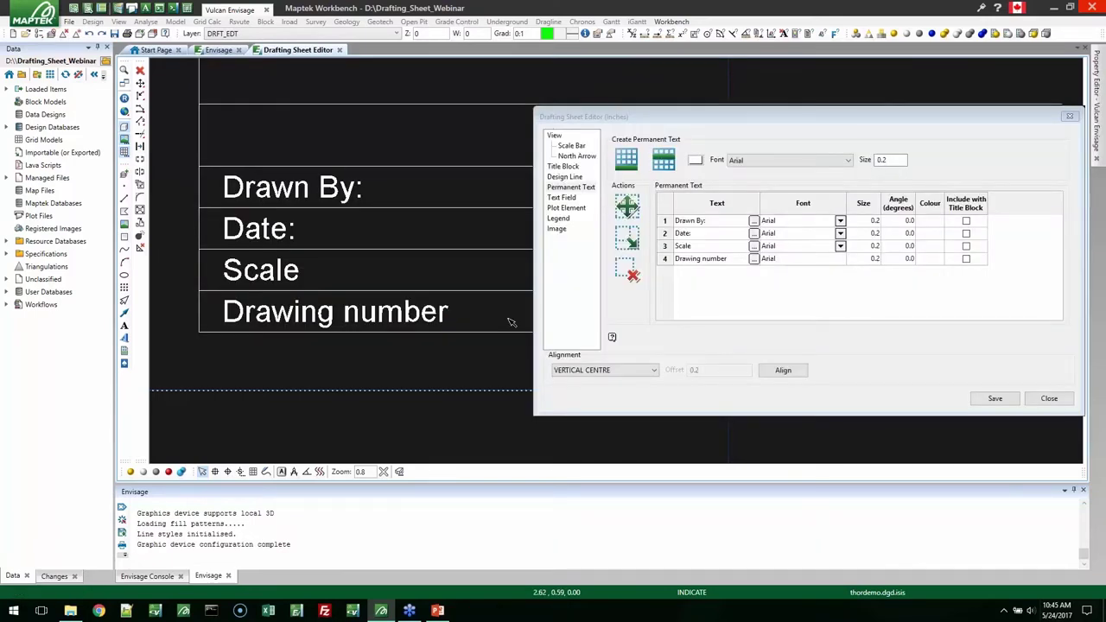
{"action": "scroll", "coordinate": [510, 320], "scroll_direction": "down", "scroll_amount": 3}
{"action": "left_click", "coordinate": [965, 222]}
{"action": "left_click", "coordinate": [966, 233]}
{"action": "left_click", "coordinate": [966, 247]}
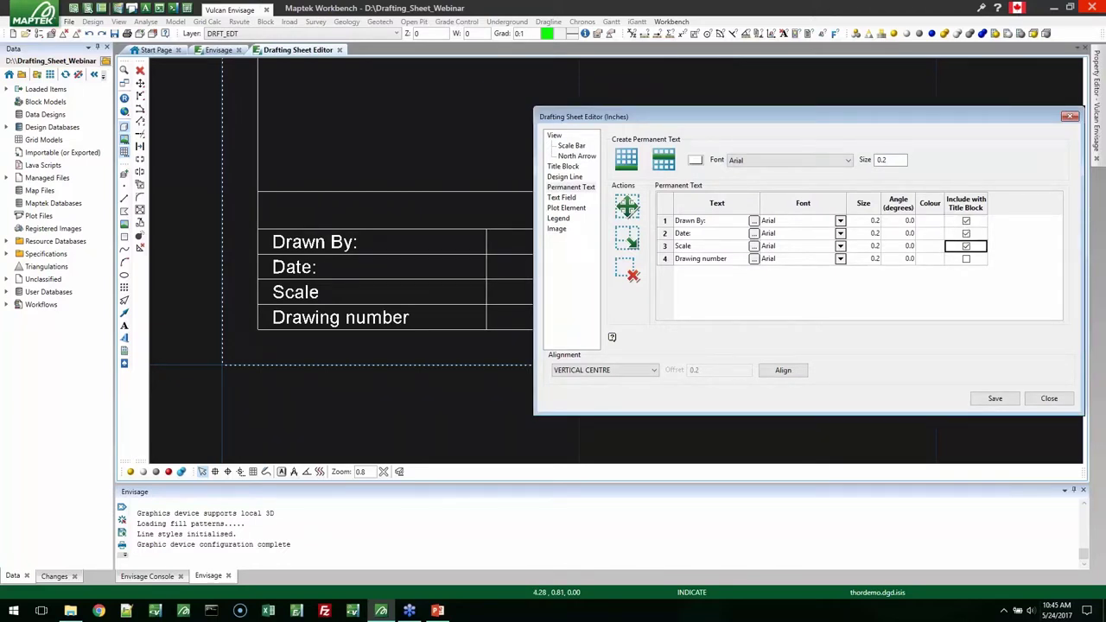
{"action": "left_click", "coordinate": [966, 259]}
{"action": "left_click", "coordinate": [899, 284]}
Set the defaults for new text fields to the Arial font, size .2 and 15 characters.
{"action": "left_click", "coordinate": [566, 198]}
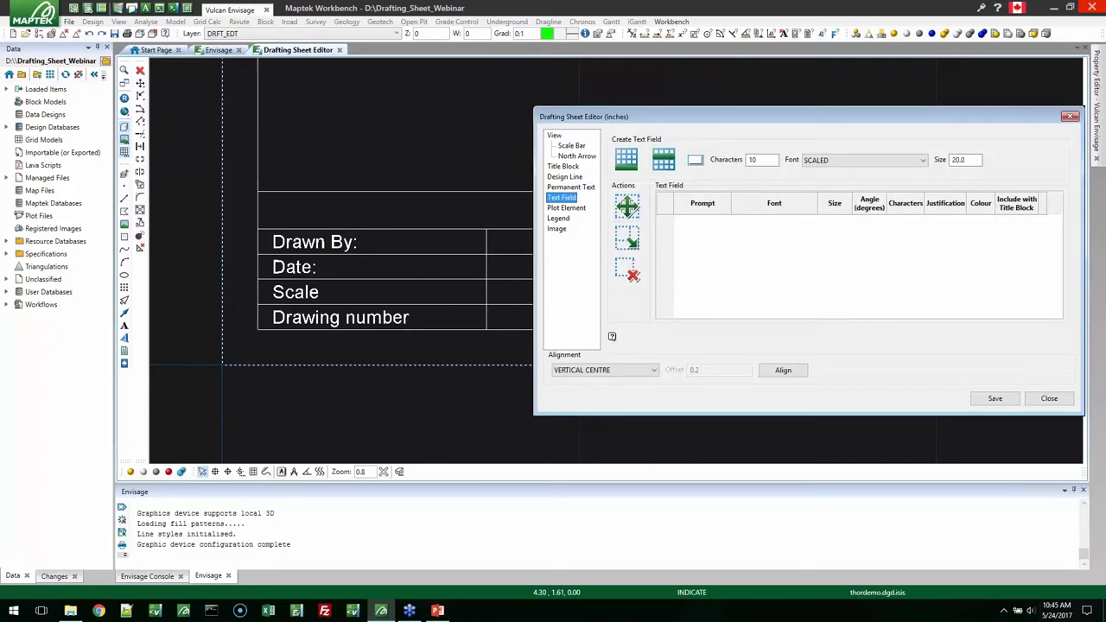
{"action": "left_click", "coordinate": [832, 160]}
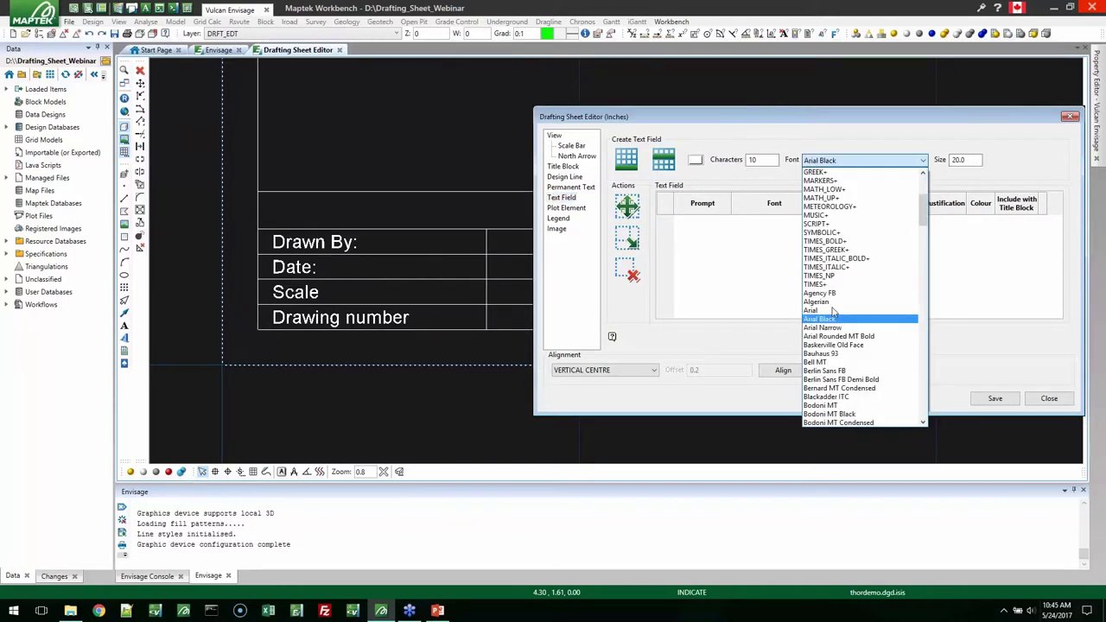
{"action": "left_click", "coordinate": [832, 310]}
{"action": "key", "text": "Tab"}
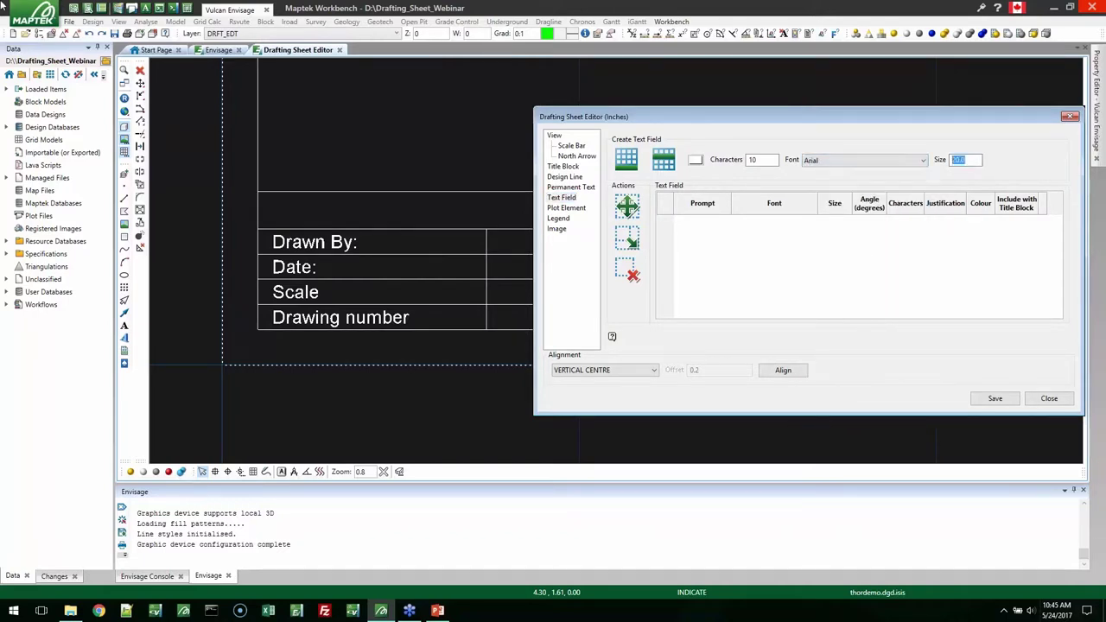
{"action": "type", "text": ".2"}
{"action": "key", "text": "Tab"}
{"action": "type", "text": "25"}
{"action": "key", "text": "BackSpace"}
{"action": "key", "text": "BackSpace"}
{"action": "type", "text": "15"}
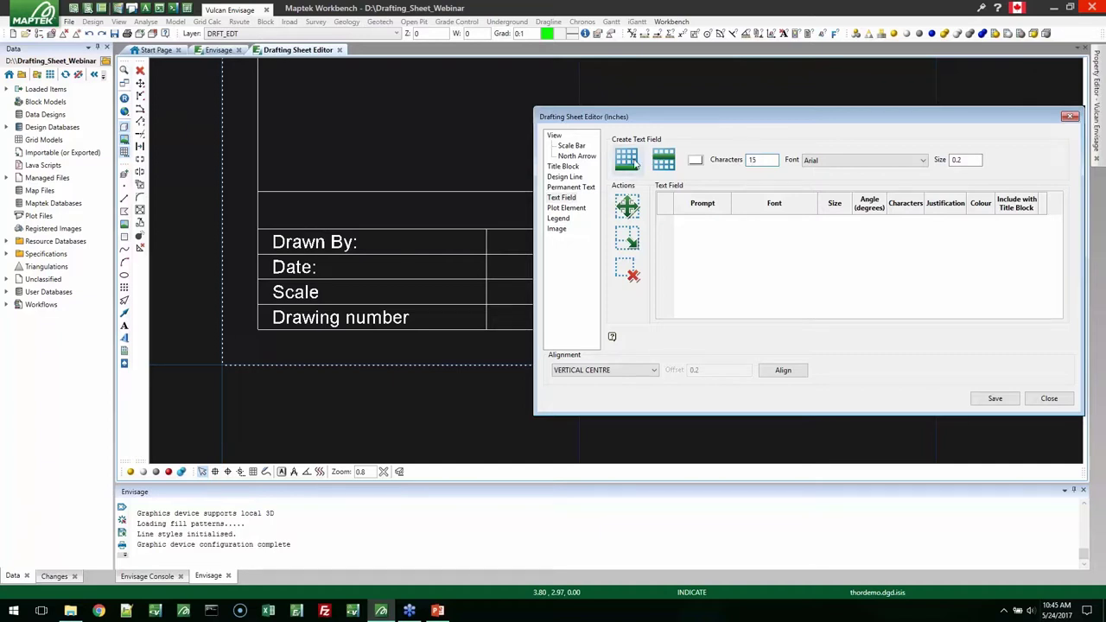
Create four text fields in the title block's second column, one beside each label from "Drawn By:" to "Drawing number".
{"action": "left_click", "coordinate": [627, 160]}
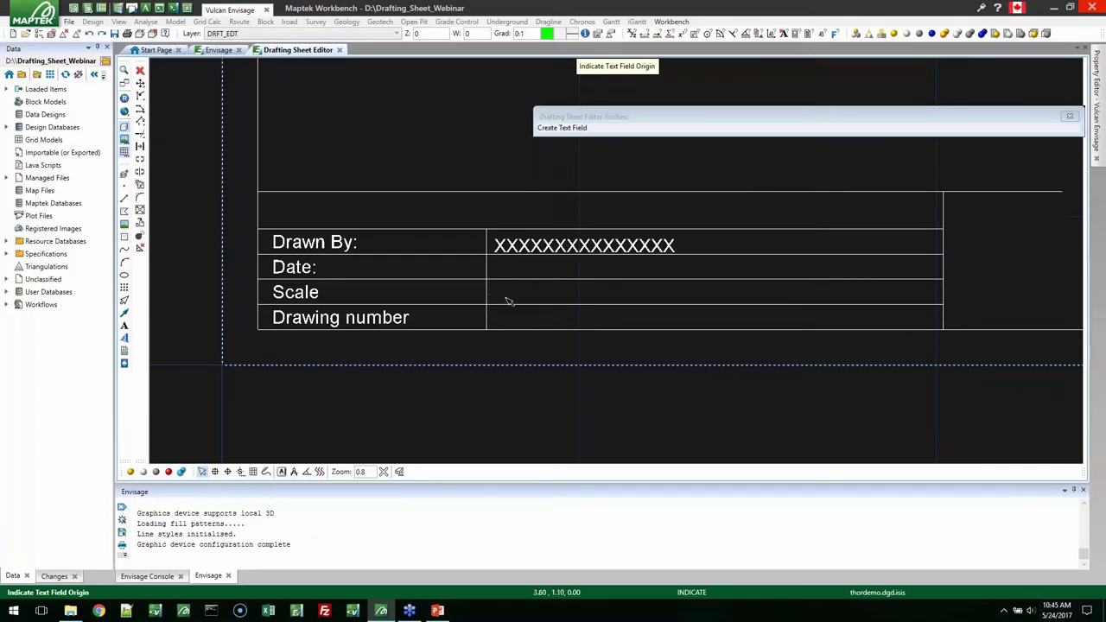
{"action": "left_click", "coordinate": [501, 277]}
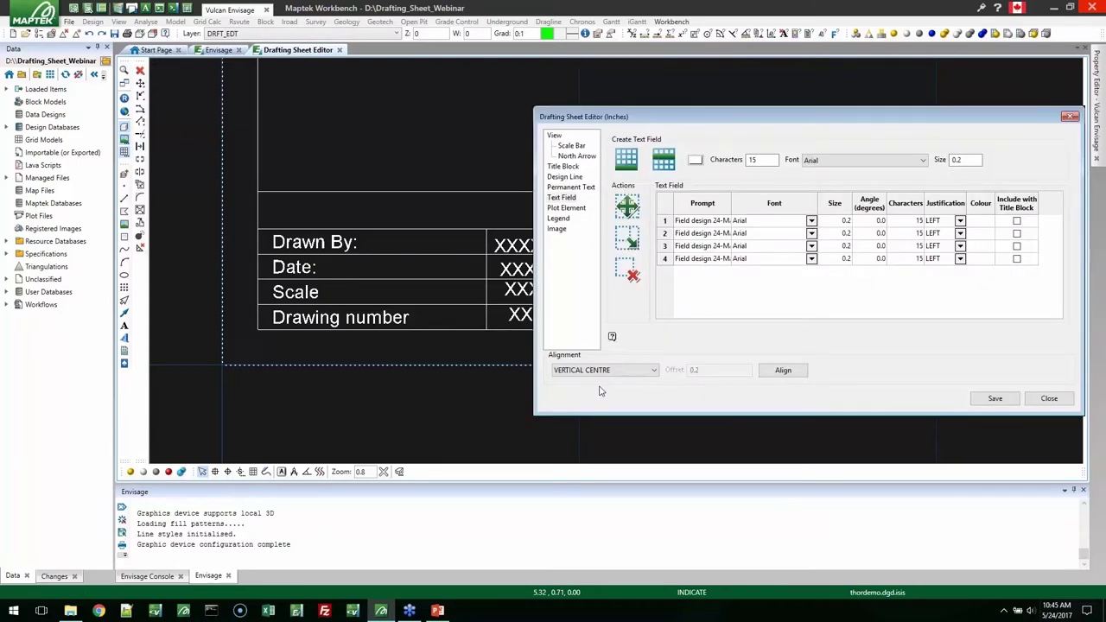
Align the four title block text fields to the left of their cells with an offset of 0.2.
{"action": "left_click", "coordinate": [602, 371]}
{"action": "left_click", "coordinate": [599, 391]}
{"action": "left_click", "coordinate": [770, 380]}
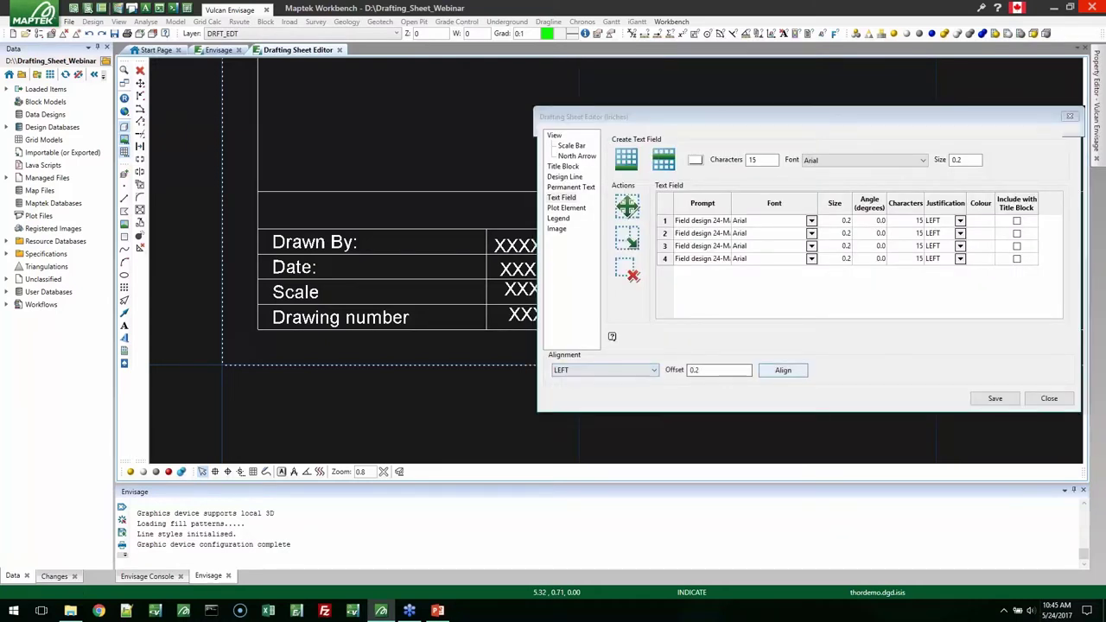
{"action": "left_click", "coordinate": [777, 371]}
{"action": "left_click", "coordinate": [516, 267]}
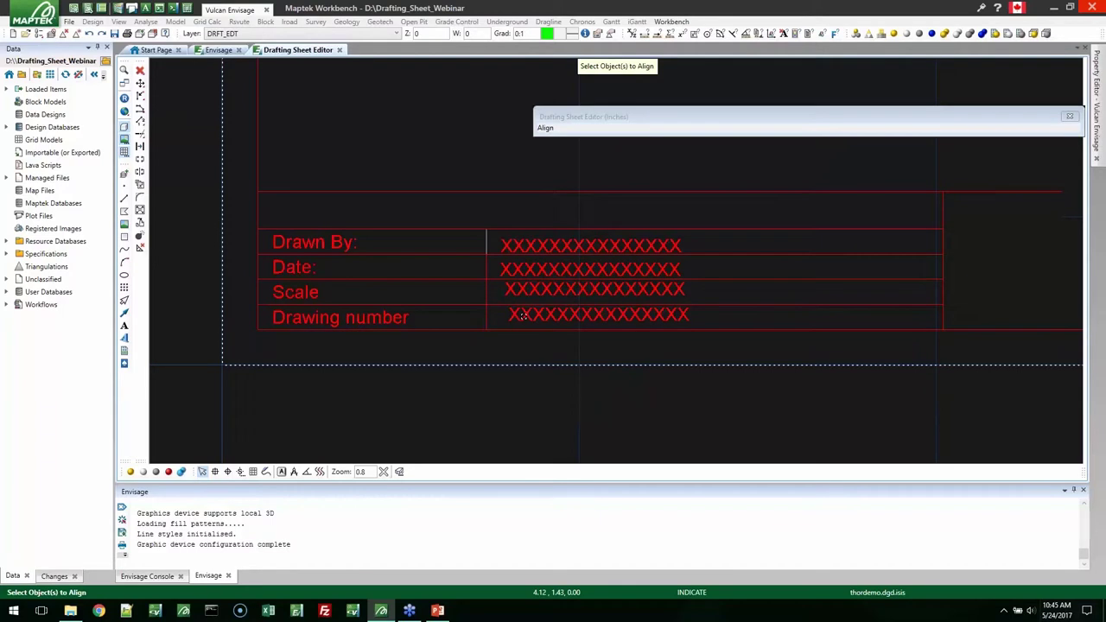
{"action": "left_click", "coordinate": [549, 285]}
{"action": "right_click", "coordinate": [557, 275]}
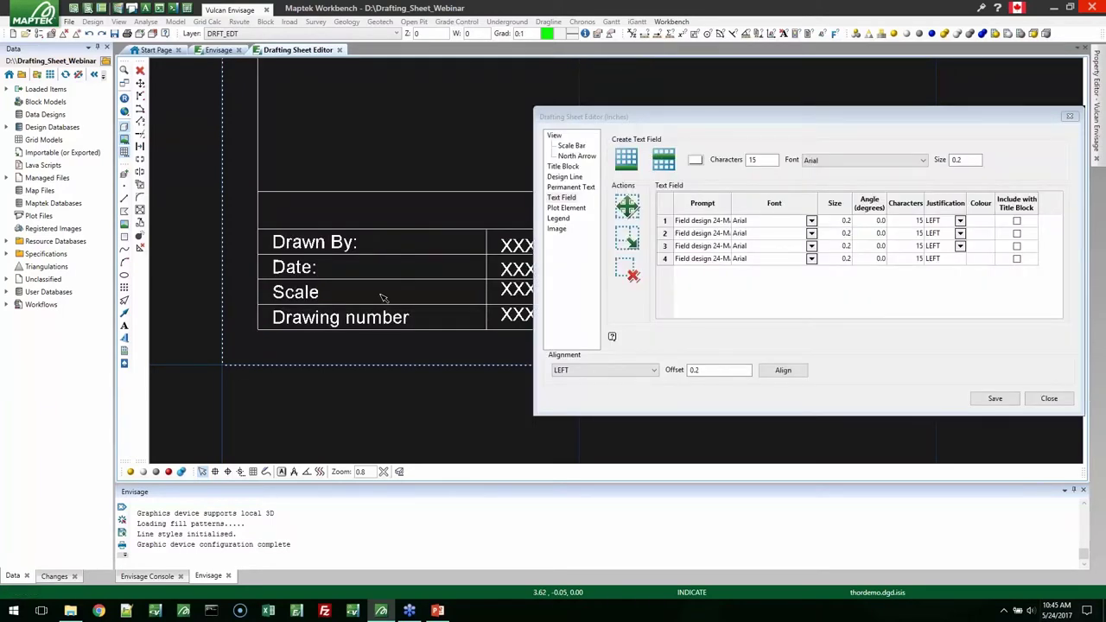
Set the number of characters to 30 for all four text fields in the title block.
{"action": "mouse_move", "coordinate": [383, 298]}
{"action": "middle_mouse_down"}
{"action": "mouse_move", "coordinate": [394, 348]}
{"action": "mouse_move", "coordinate": [452, 380]}
{"action": "middle_mouse_up"}
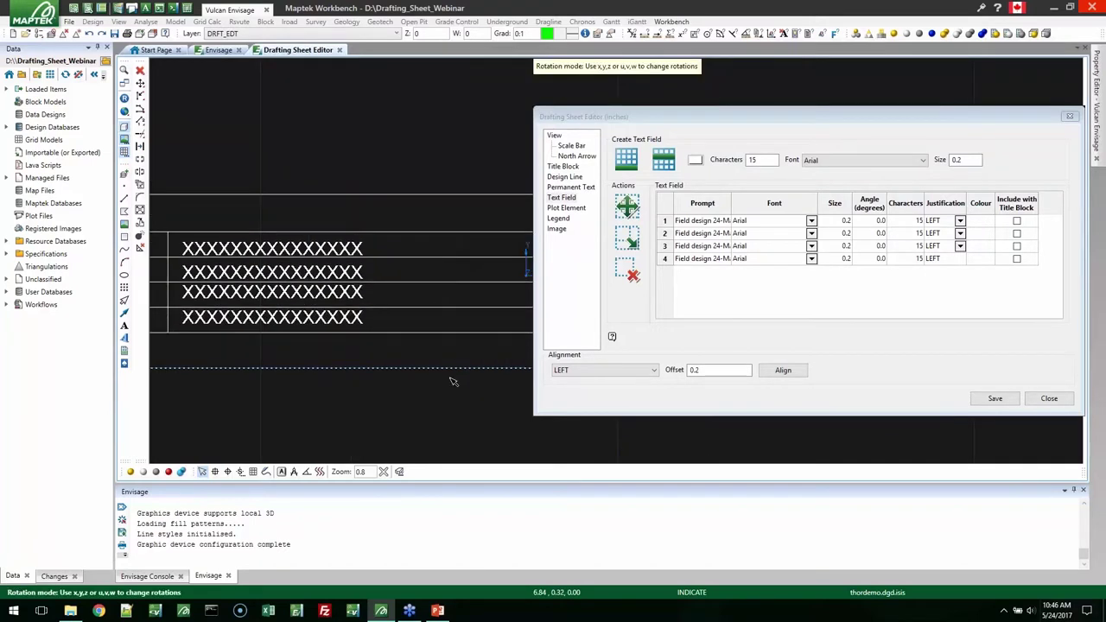
{"action": "scroll", "coordinate": [366, 349], "scroll_direction": "down", "scroll_amount": 5}
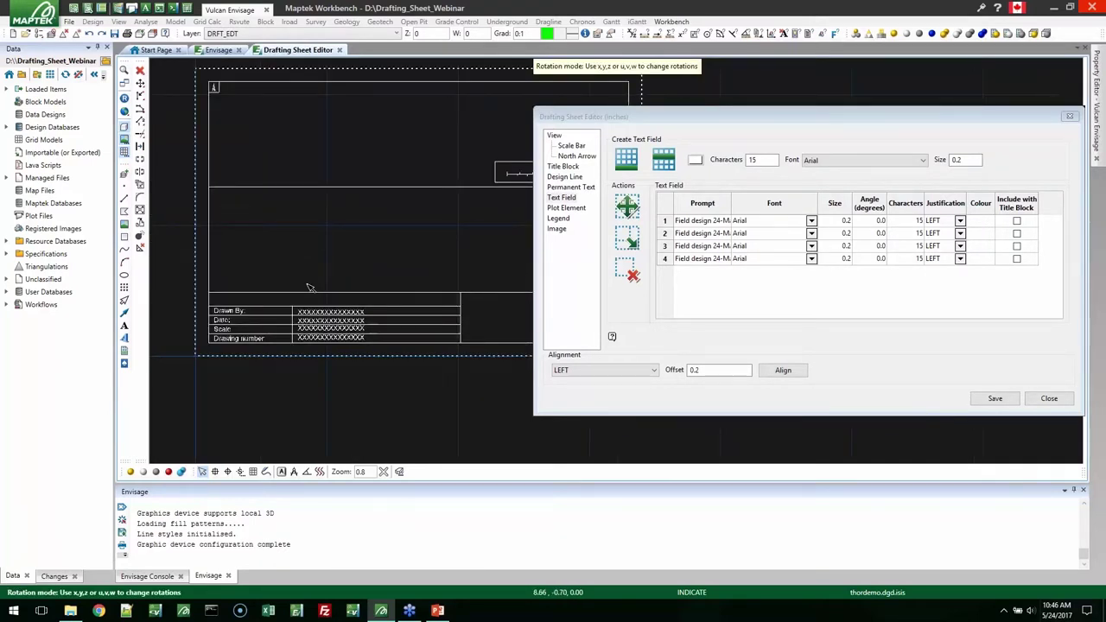
{"action": "scroll", "coordinate": [309, 287], "scroll_direction": "up", "scroll_amount": 2}
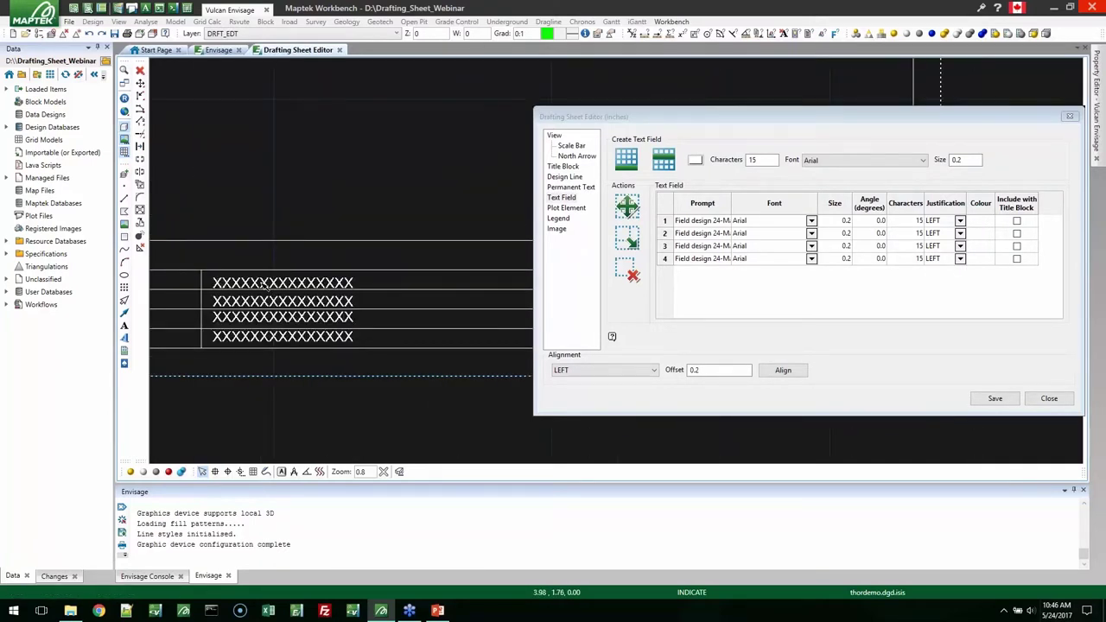
{"action": "scroll", "coordinate": [474, 363], "scroll_direction": "down", "scroll_amount": 1}
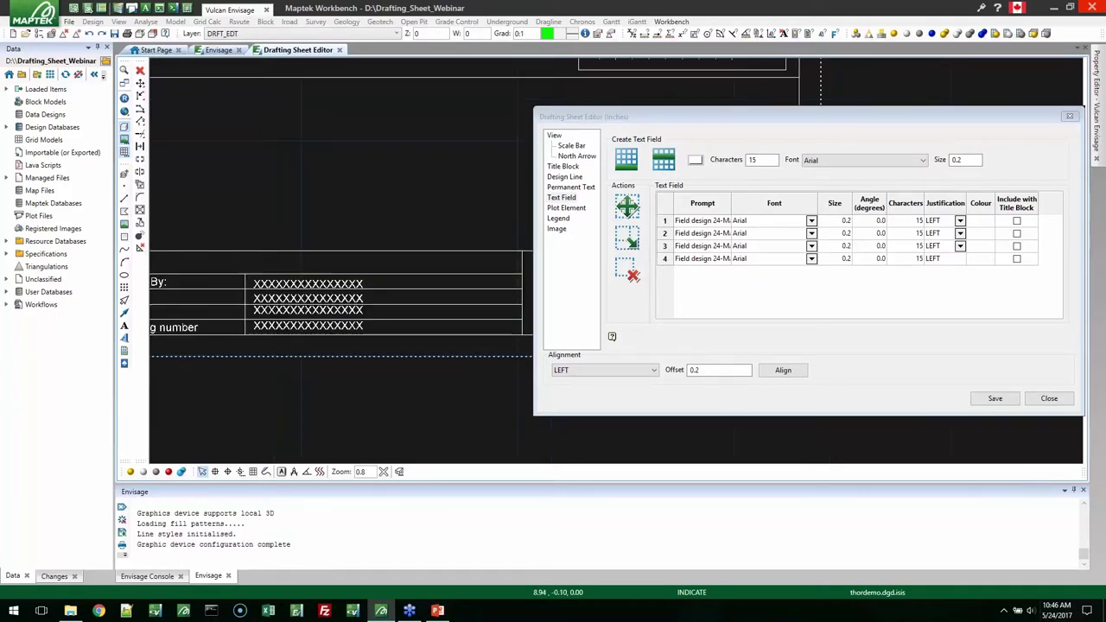
{"action": "left_click", "coordinate": [946, 258]}
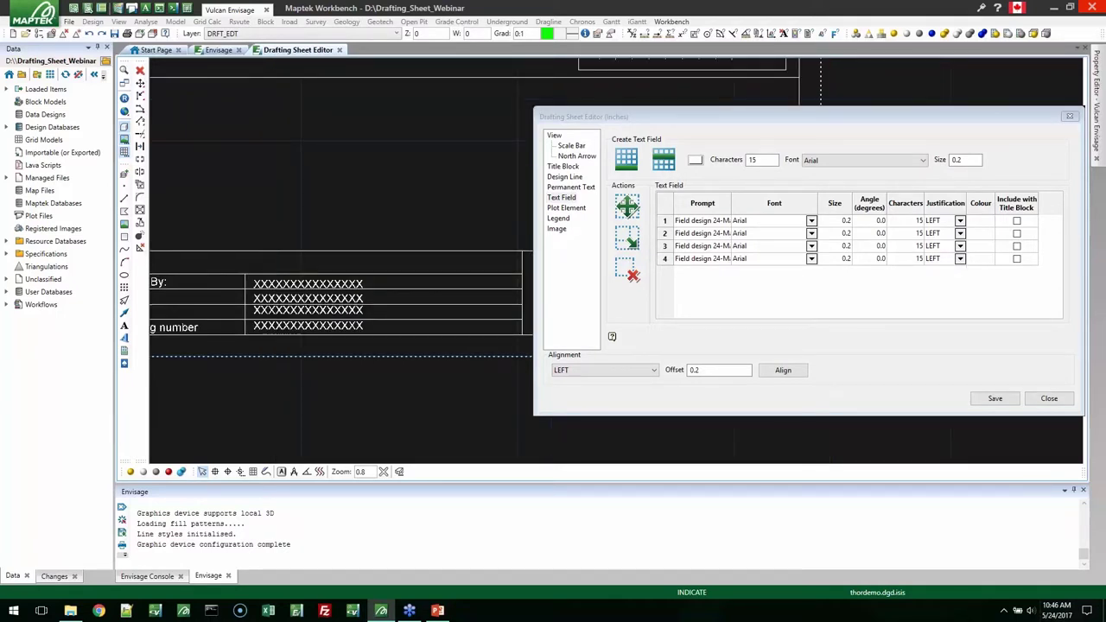
{"action": "left_click", "coordinate": [919, 224]}
{"action": "left_click", "coordinate": [919, 222]}
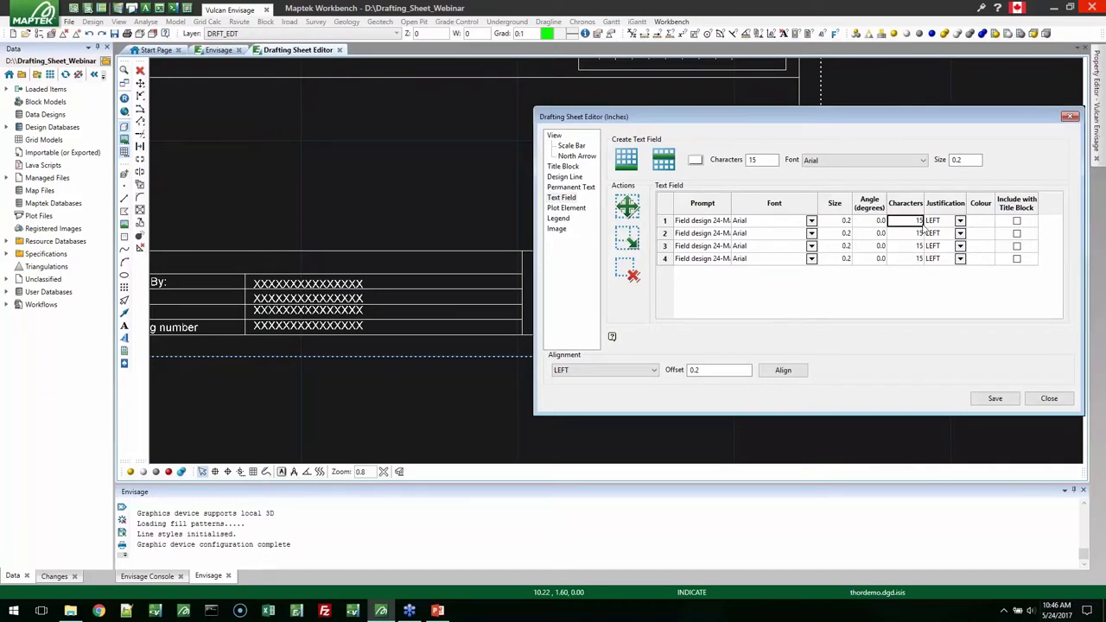
{"action": "type", "text": "30"}
{"action": "key", "text": "Return"}
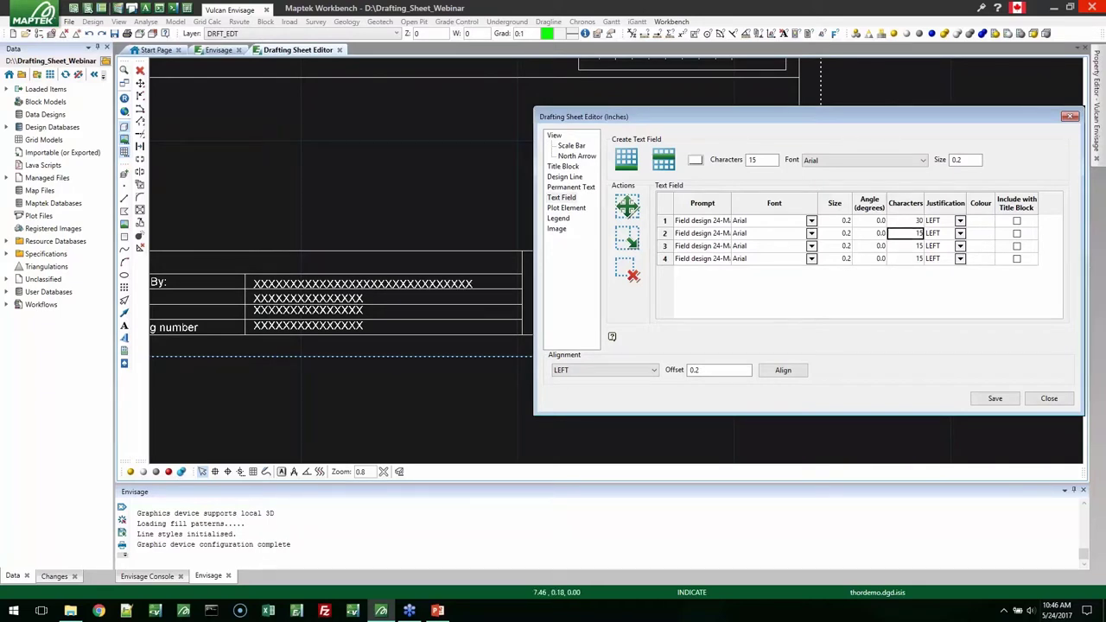
{"action": "left_click", "coordinate": [901, 221]}
{"action": "left_click_drag", "start_coordinate": [907, 233], "coordinate": [915, 260]}
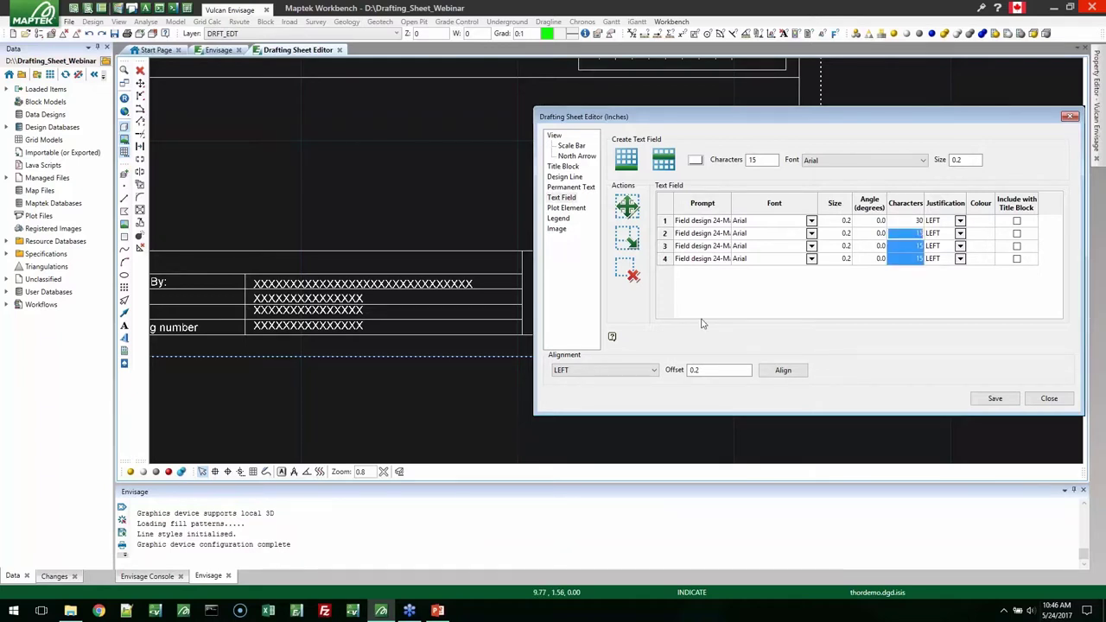
{"action": "type", "text": "30"}
{"action": "key", "text": "Return"}
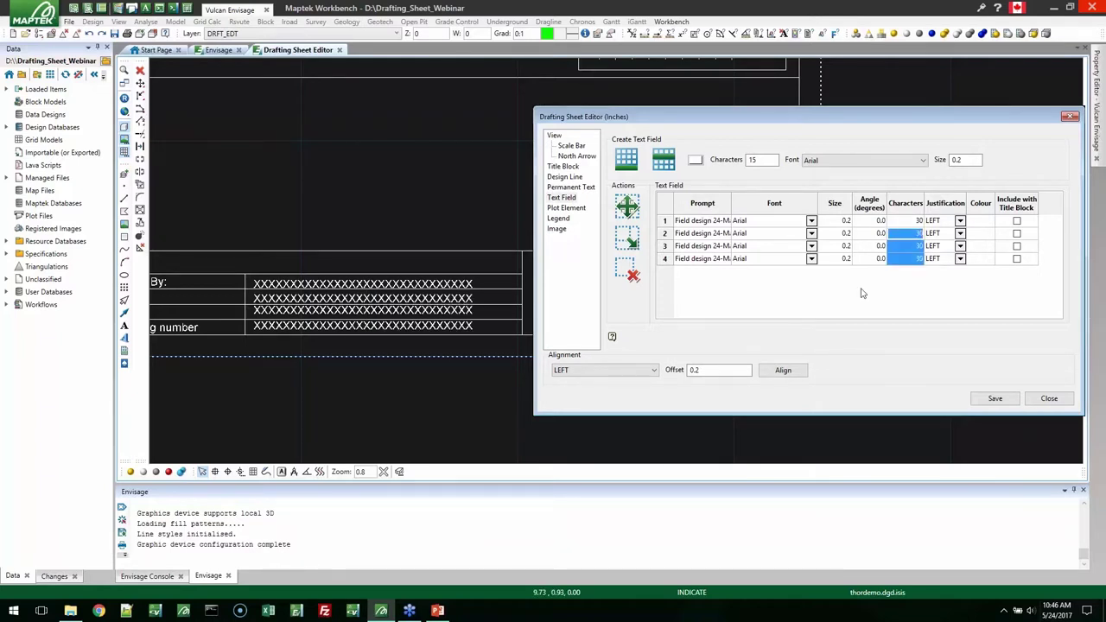
Enlarge the text field beside "Drawn By:" directly on the sheet to a size of about 0.235.
{"action": "left_click", "coordinate": [625, 214]}
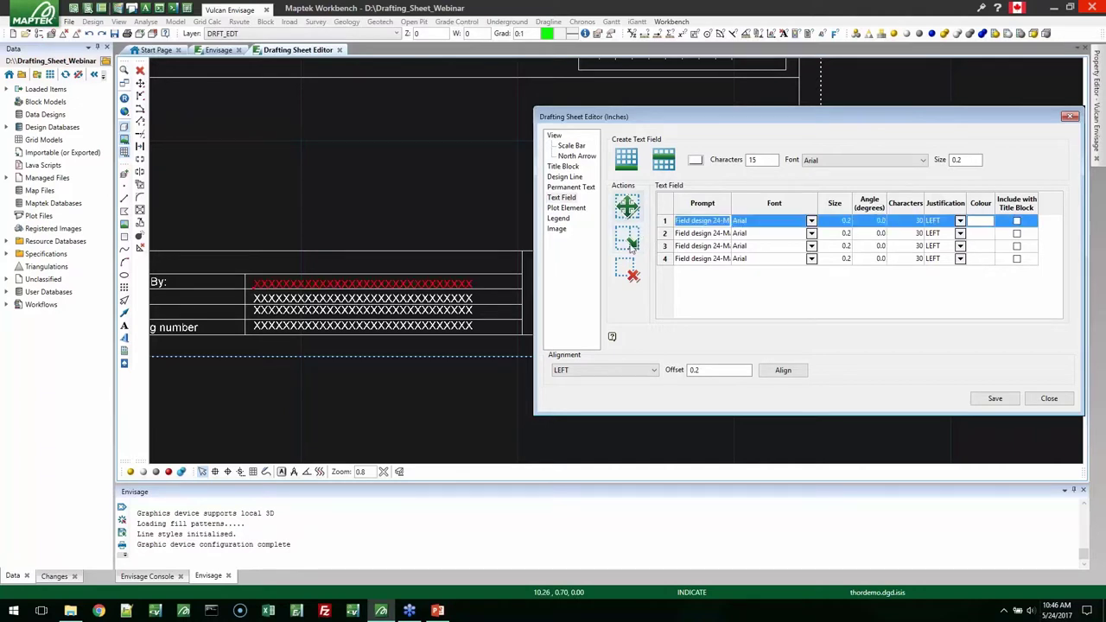
{"action": "left_click", "coordinate": [629, 271]}
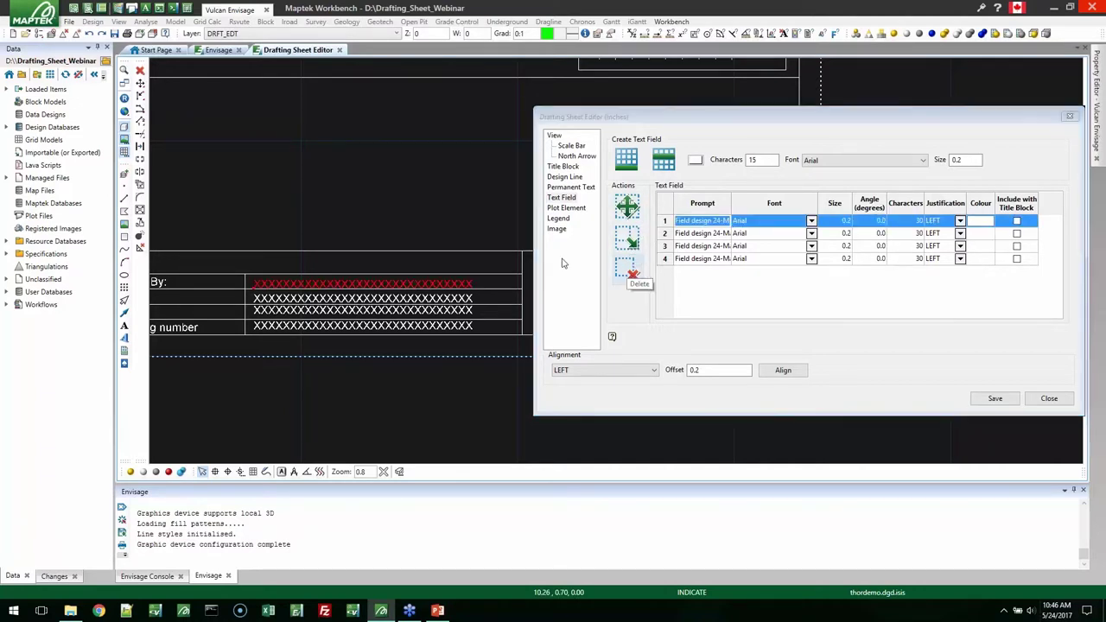
{"action": "left_click", "coordinate": [562, 262]}
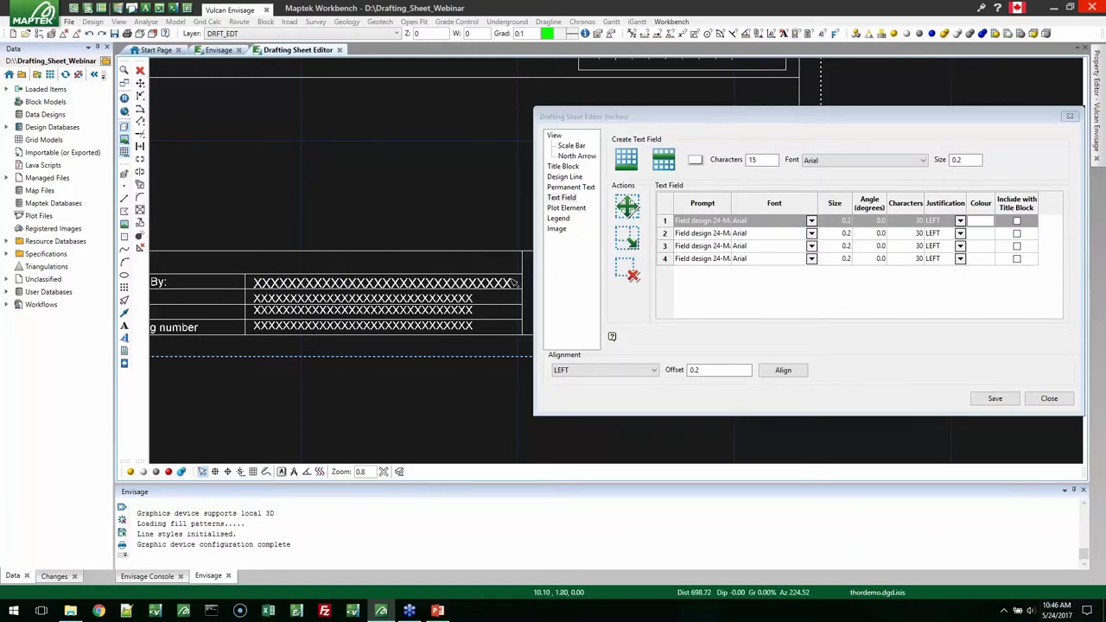
{"action": "left_click", "coordinate": [480, 287]}
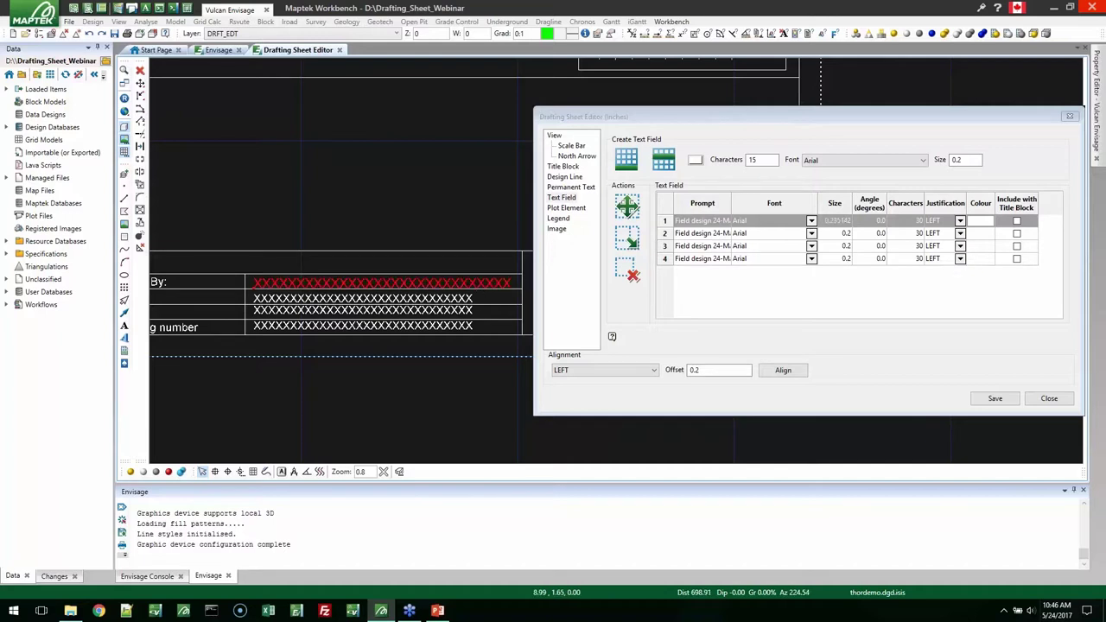
Set the size of the "Drawn By:" text field to .2.
{"action": "left_click", "coordinate": [844, 228]}
{"action": "left_click", "coordinate": [844, 232]}
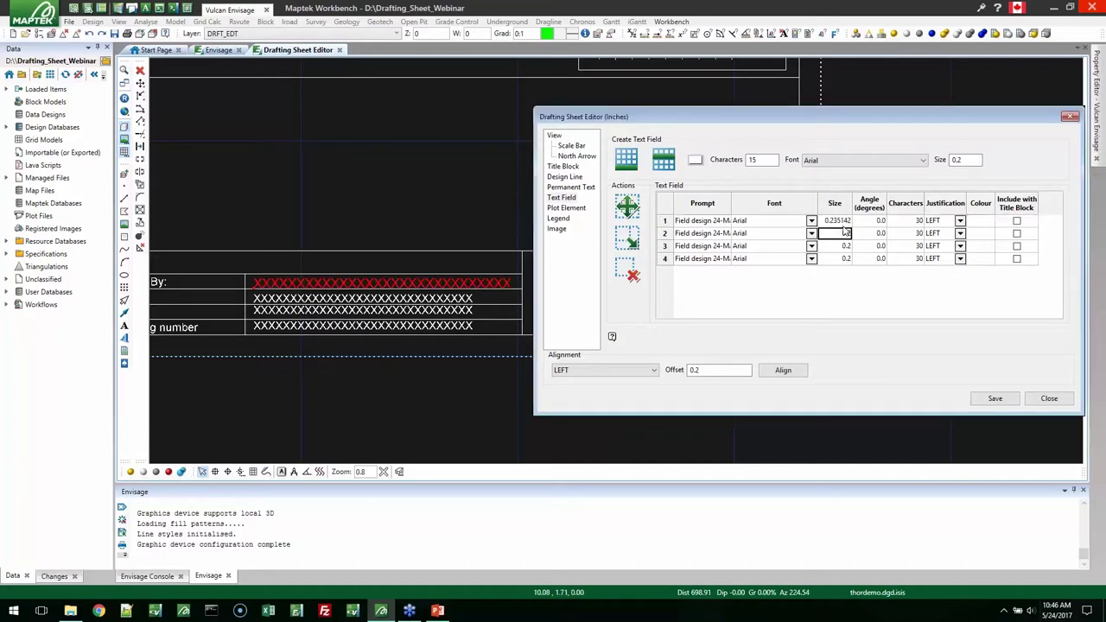
{"action": "left_click", "coordinate": [848, 222]}
{"action": "type", "text": ".2"}
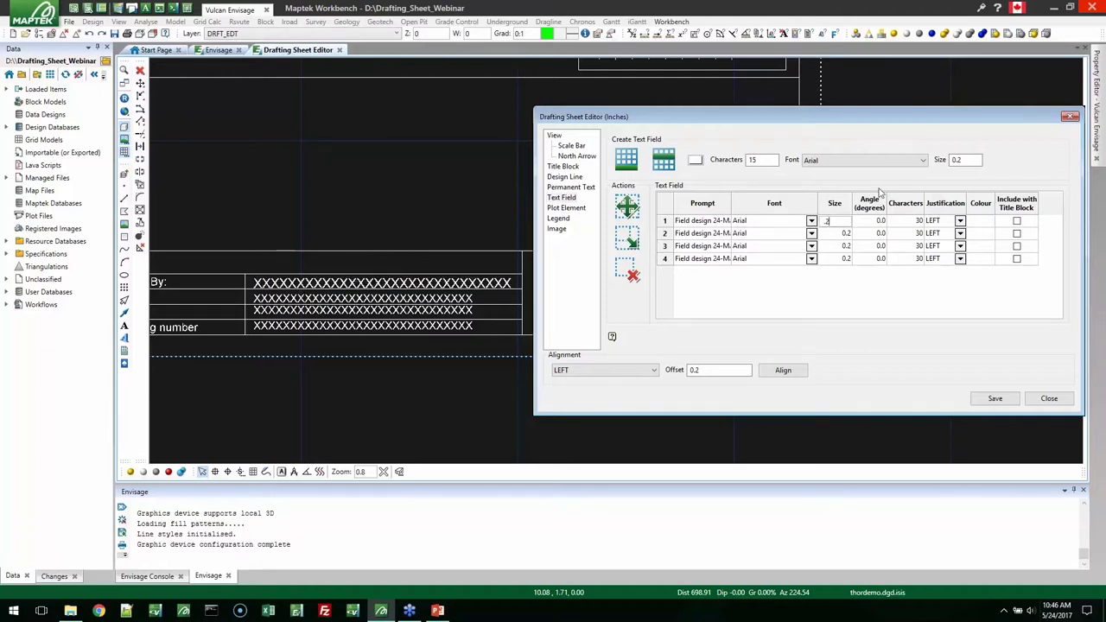
{"action": "key", "text": "Return"}
Set the number of characters to 35 for all four text fields, from "Drawn By:" to "Drawing number".
{"action": "left_click", "coordinate": [909, 224]}
{"action": "type", "text": "35"}
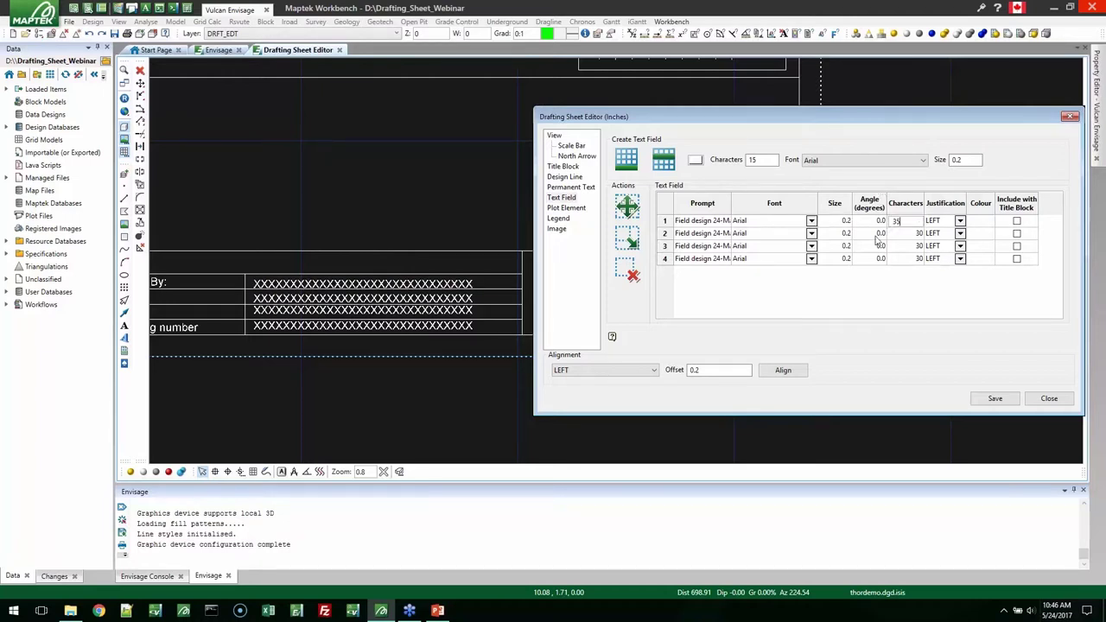
{"action": "key", "text": "Return"}
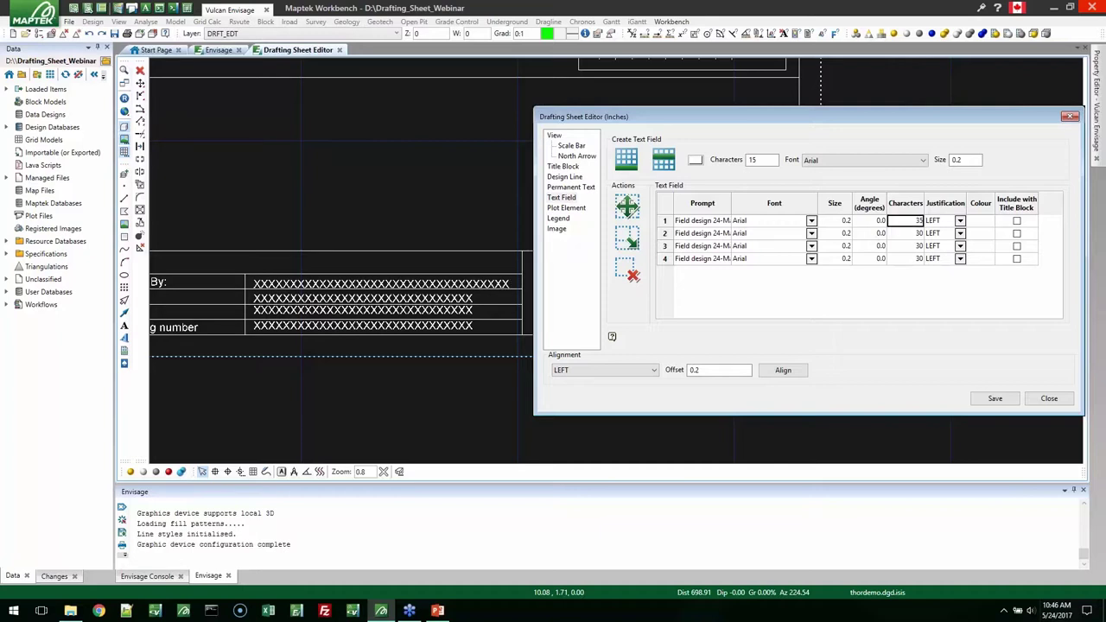
{"action": "left_click_drag", "start_coordinate": [905, 234], "coordinate": [905, 259]}
{"action": "type", "text": "35 35 35"}
Include all four text fields with the title block.
{"action": "left_click", "coordinate": [1016, 220]}
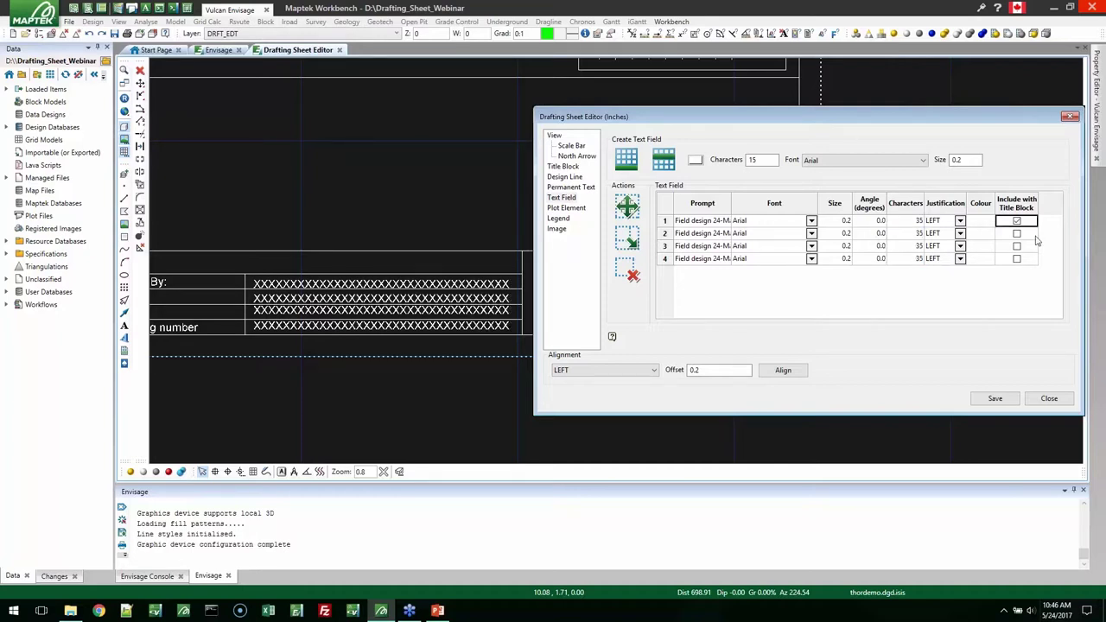
{"action": "left_click_drag", "start_coordinate": [1035, 236], "coordinate": [1030, 259]}
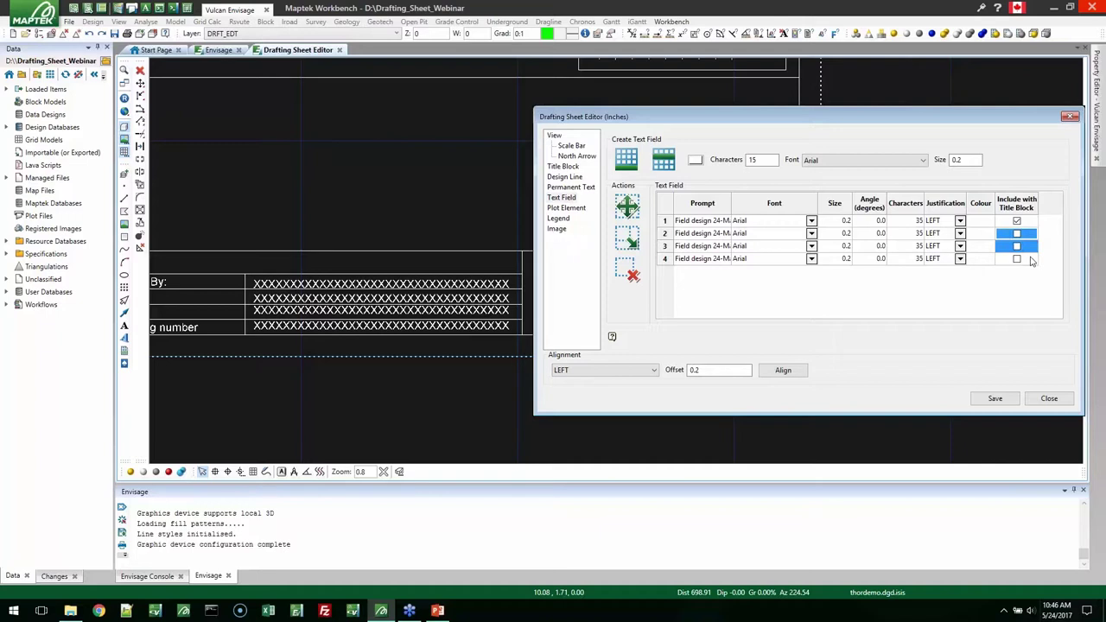
{"action": "key", "text": "ctrl+v"}
Create a plot element about 2.5 by 2.5 inches near the right edge of the sheet's lower view box.
{"action": "left_click", "coordinate": [572, 208]}
{"action": "left_click", "coordinate": [371, 376]}
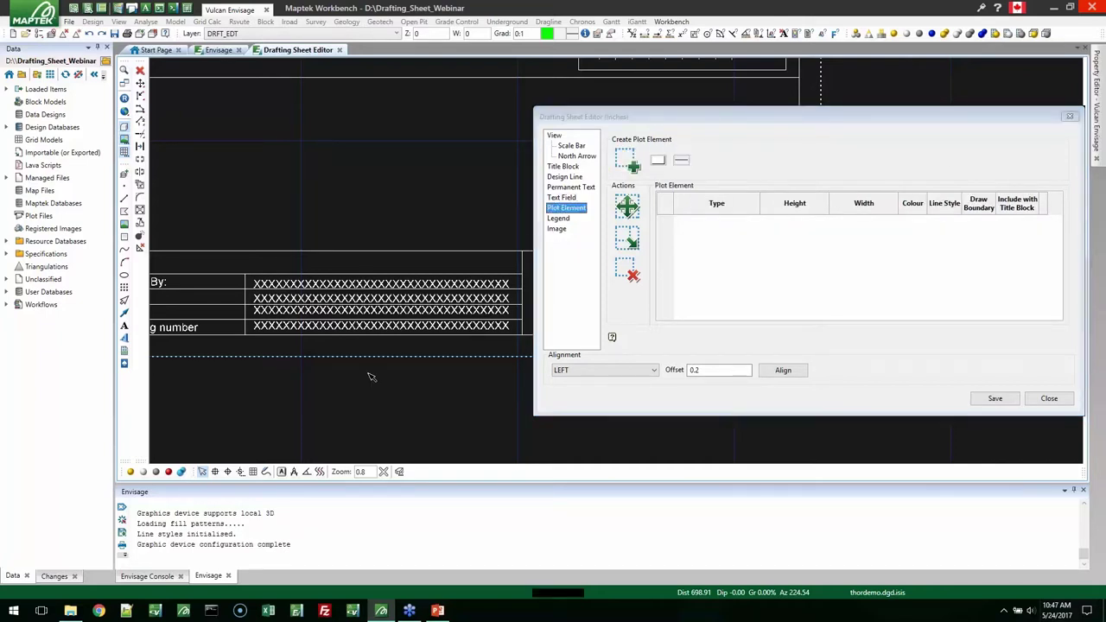
{"action": "scroll", "coordinate": [372, 376], "scroll_direction": "down", "scroll_amount": 4}
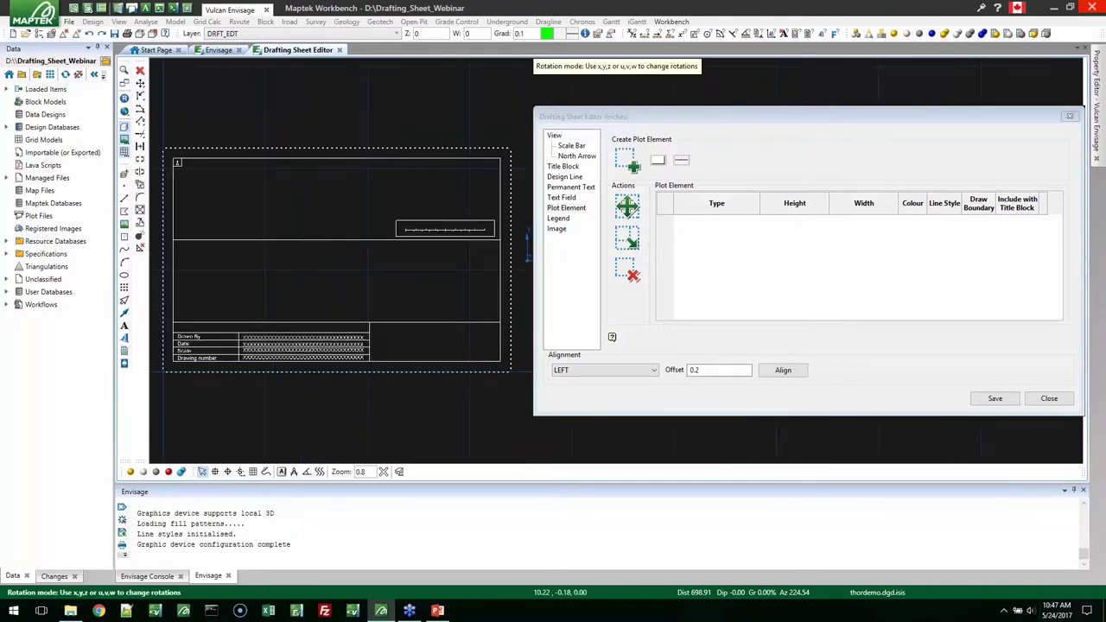
{"action": "middle_click_drag", "start_coordinate": [372, 376], "coordinate": [381, 377]}
{"action": "left_click", "coordinate": [654, 122]}
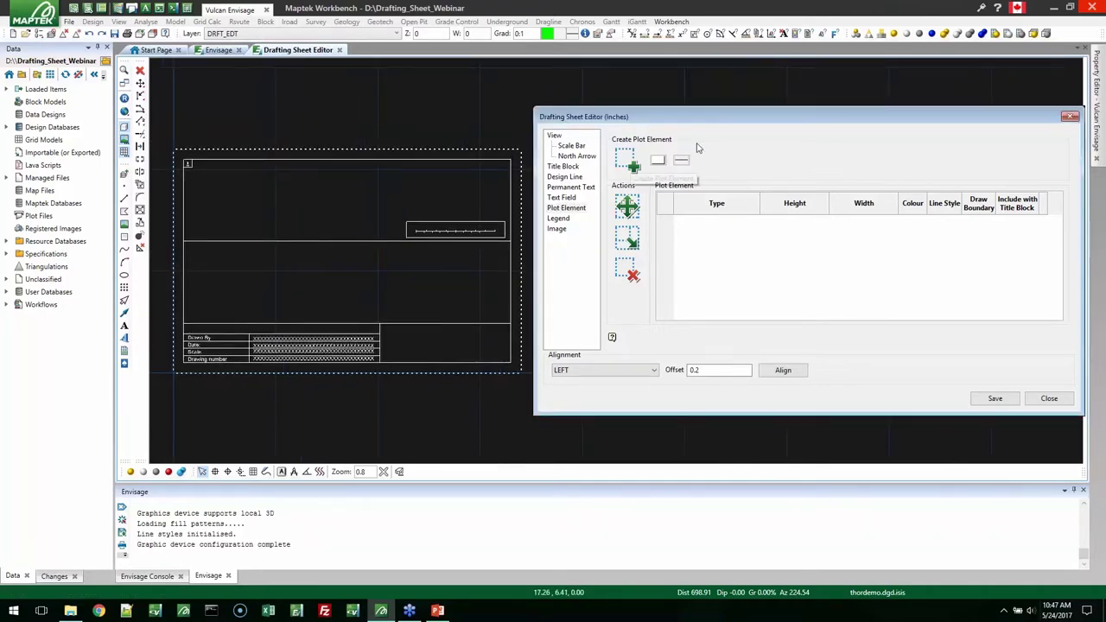
{"action": "left_click_drag", "start_coordinate": [700, 118], "coordinate": [775, 120]}
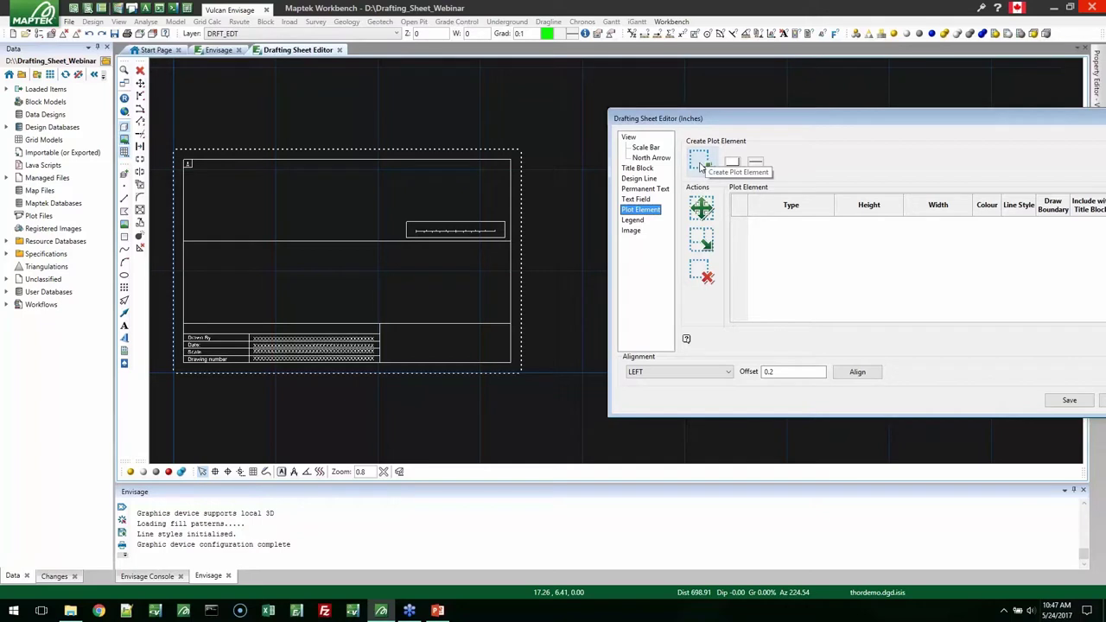
{"action": "left_click", "coordinate": [700, 161]}
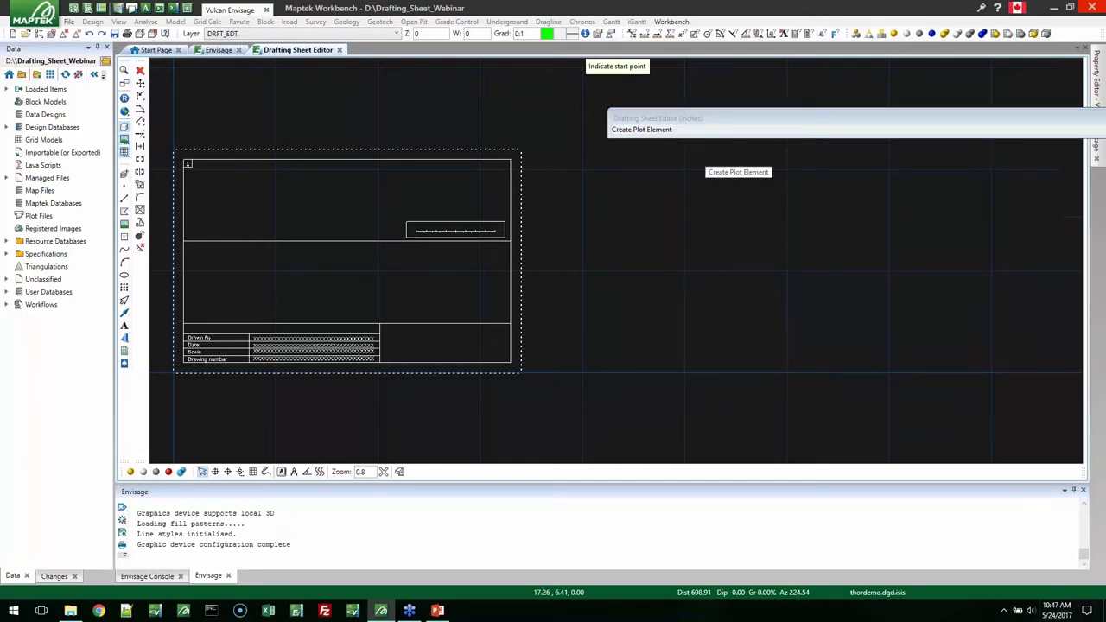
{"action": "left_click", "coordinate": [489, 293]}
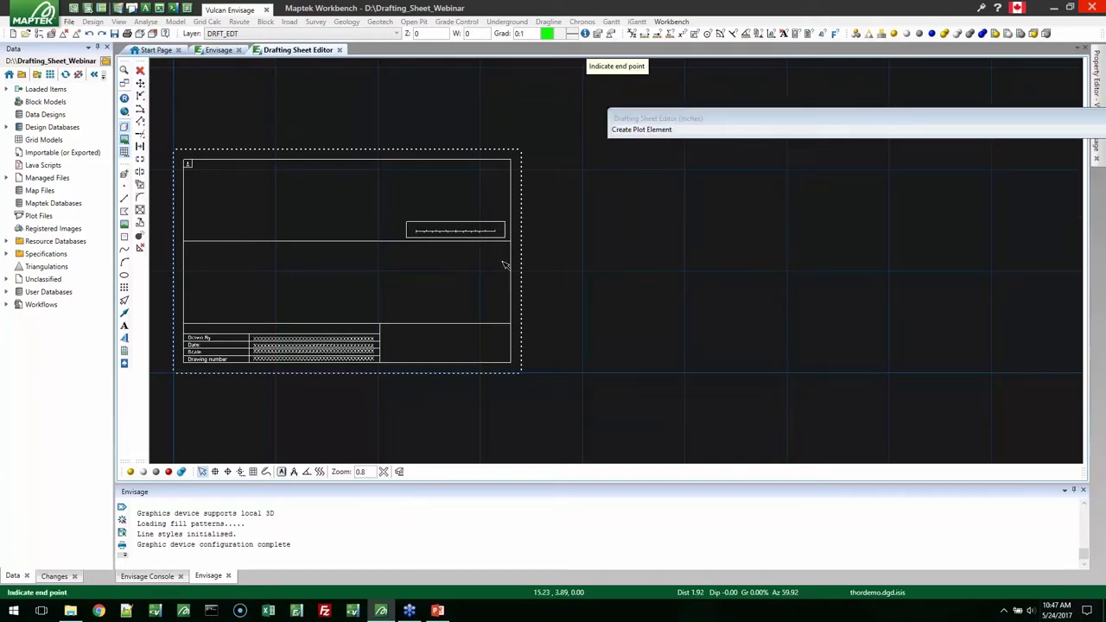
{"action": "left_click", "coordinate": [511, 290]}
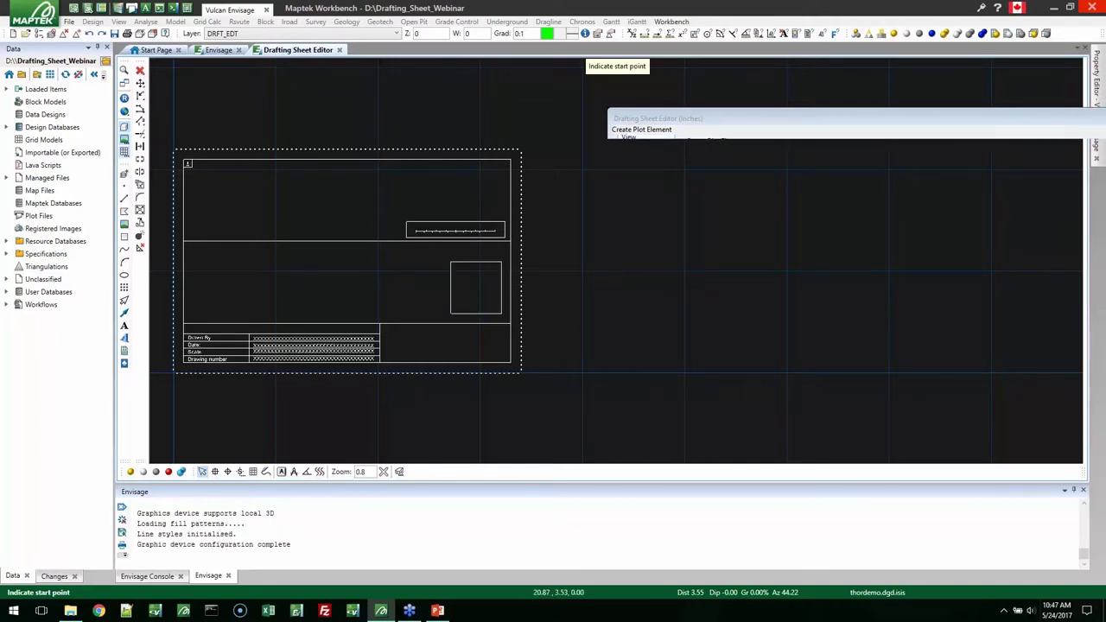
Review the types available for the new plot element, from Rectangle to Explosives Report, and choose Clipping.
{"action": "left_click", "coordinate": [827, 223]}
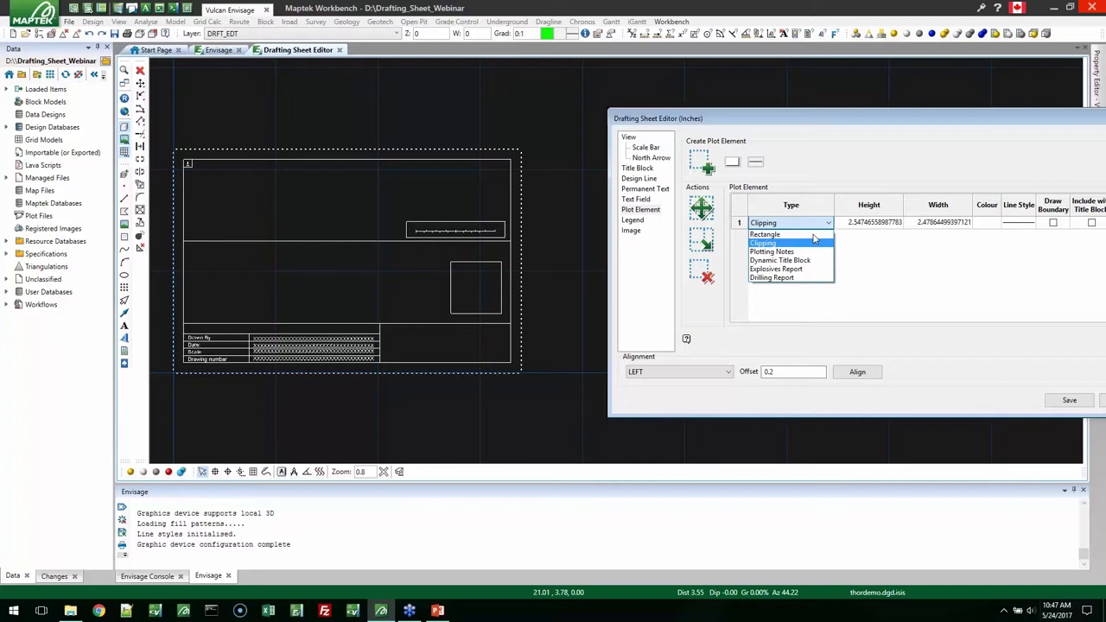
{"action": "key", "text": "Up"}
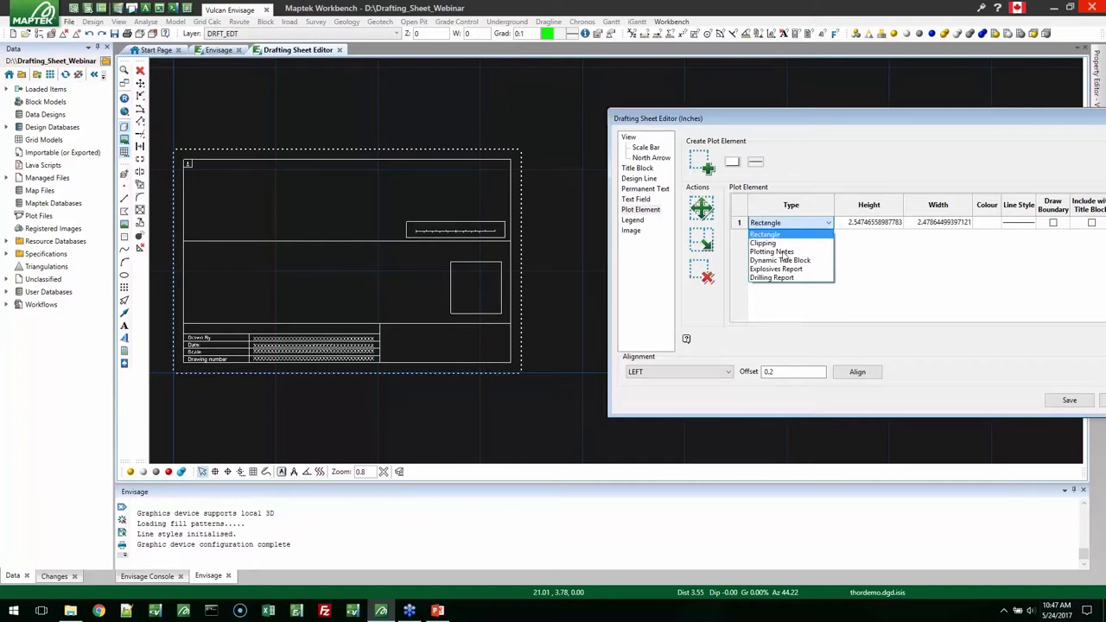
{"action": "key", "text": "Down"}
{"action": "key", "text": "Down"}
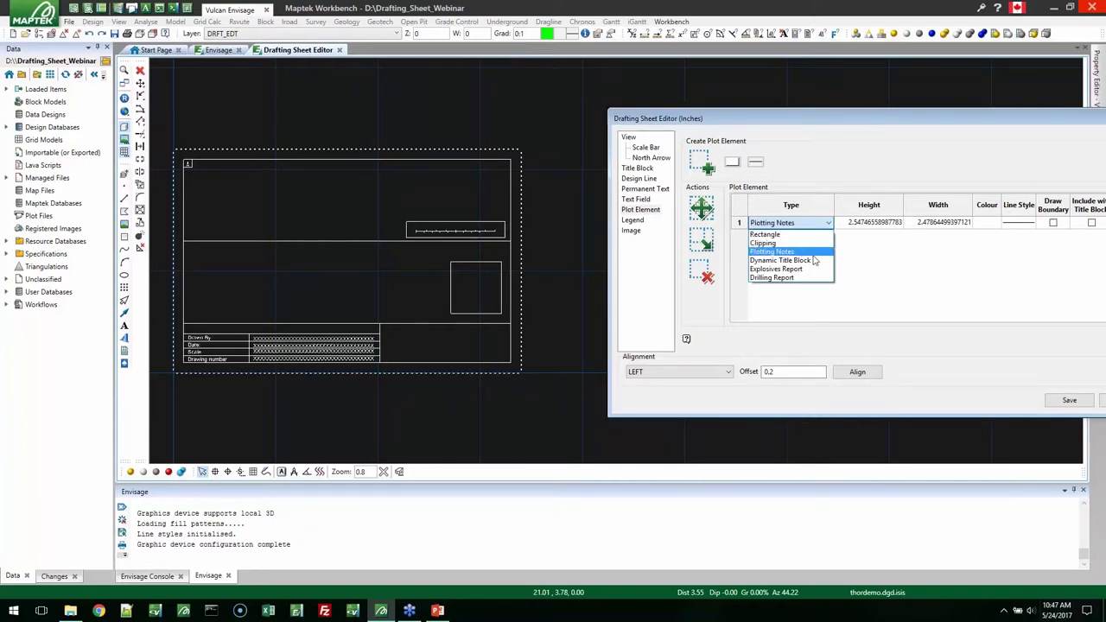
{"action": "key", "text": "Down"}
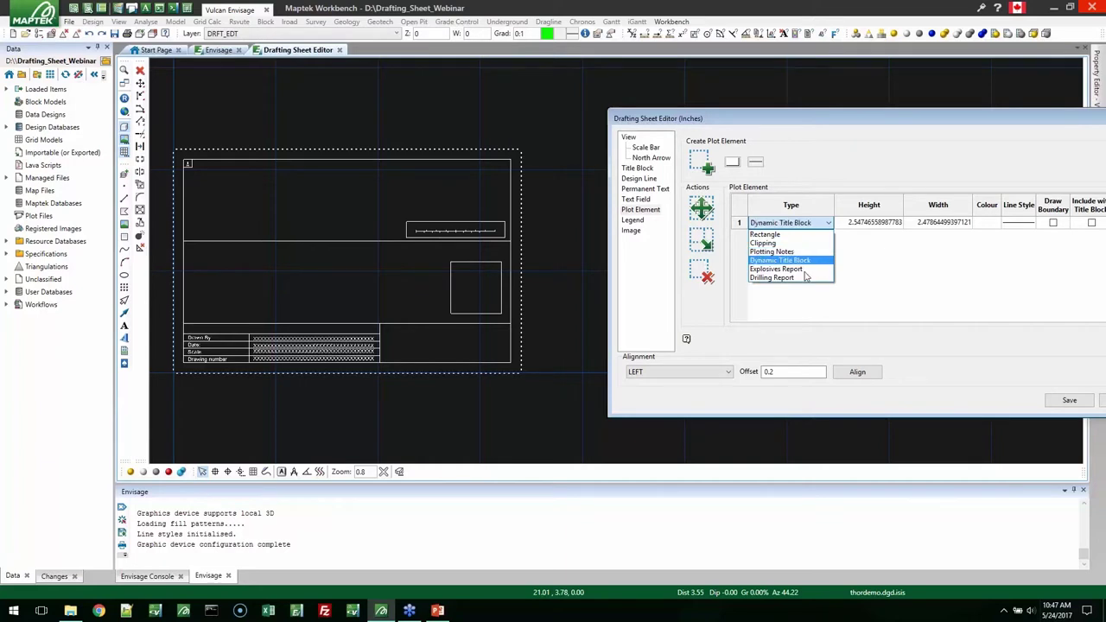
{"action": "key", "text": "Down"}
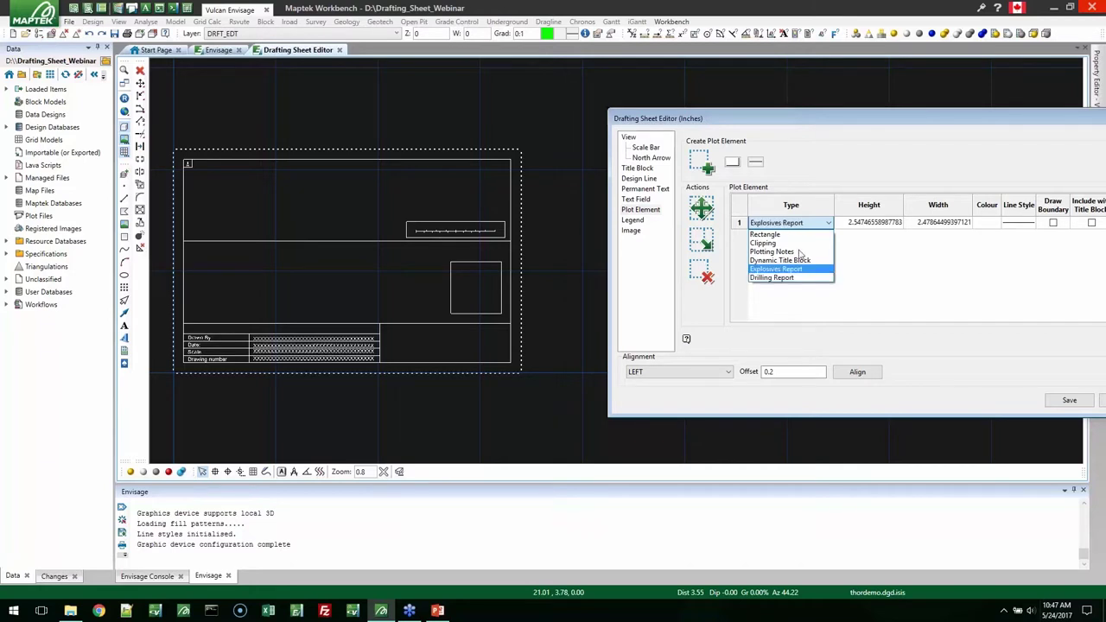
{"action": "left_click", "coordinate": [764, 243]}
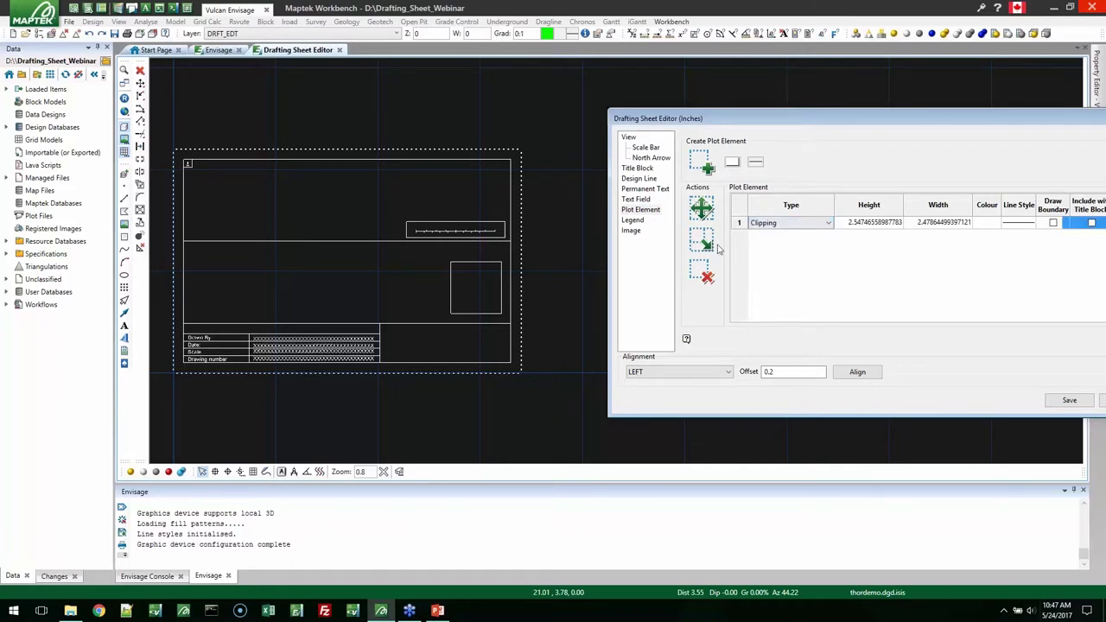
Delete the Clipping plot element from the lower view box and open the legend settings.
{"action": "left_click", "coordinate": [707, 271]}
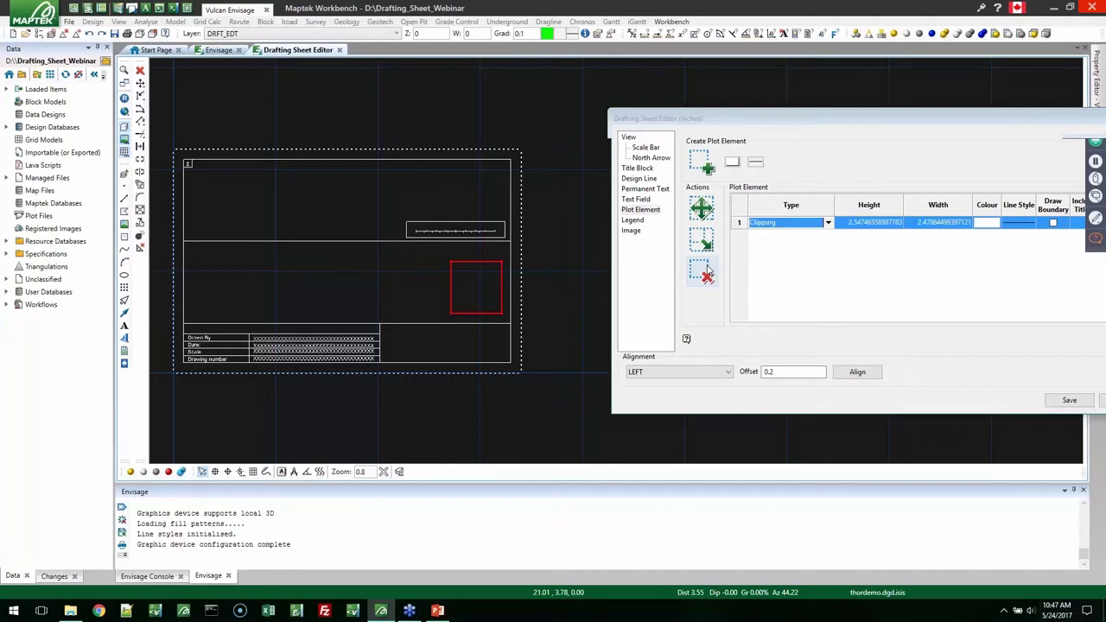
{"action": "left_click", "coordinate": [707, 270]}
{"action": "left_click", "coordinate": [709, 266]}
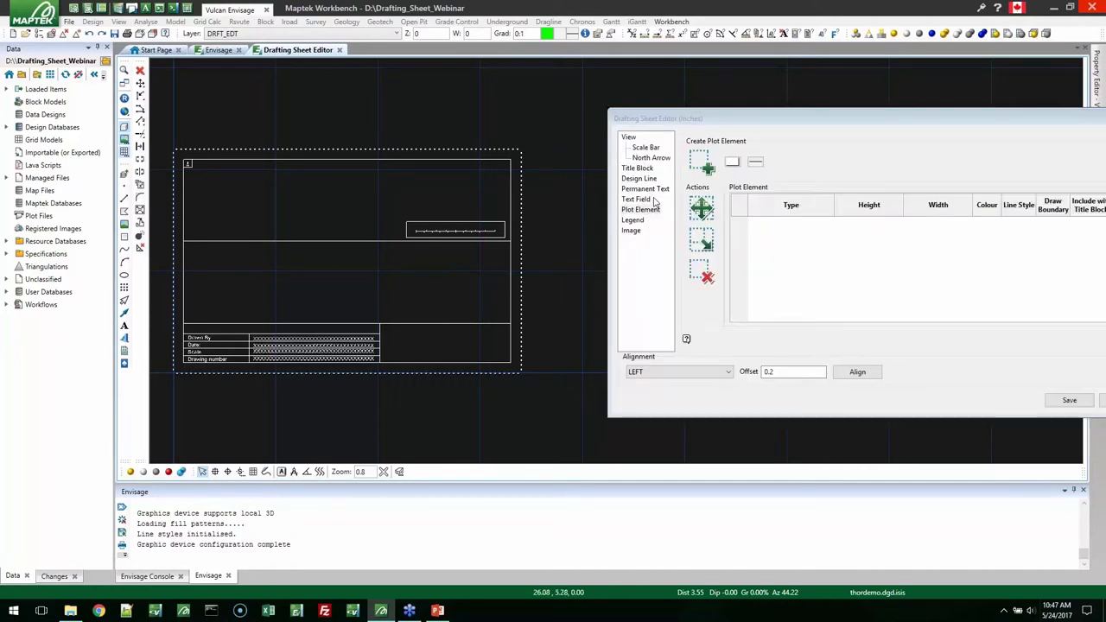
{"action": "left_click", "coordinate": [635, 221]}
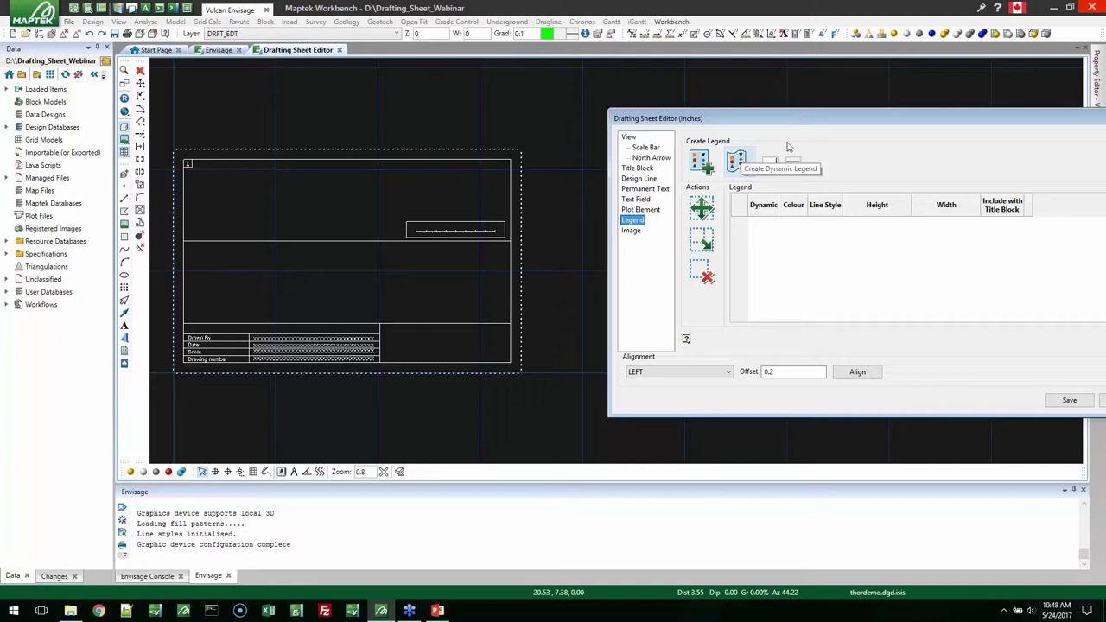
{"action": "left_click", "coordinate": [745, 161]}
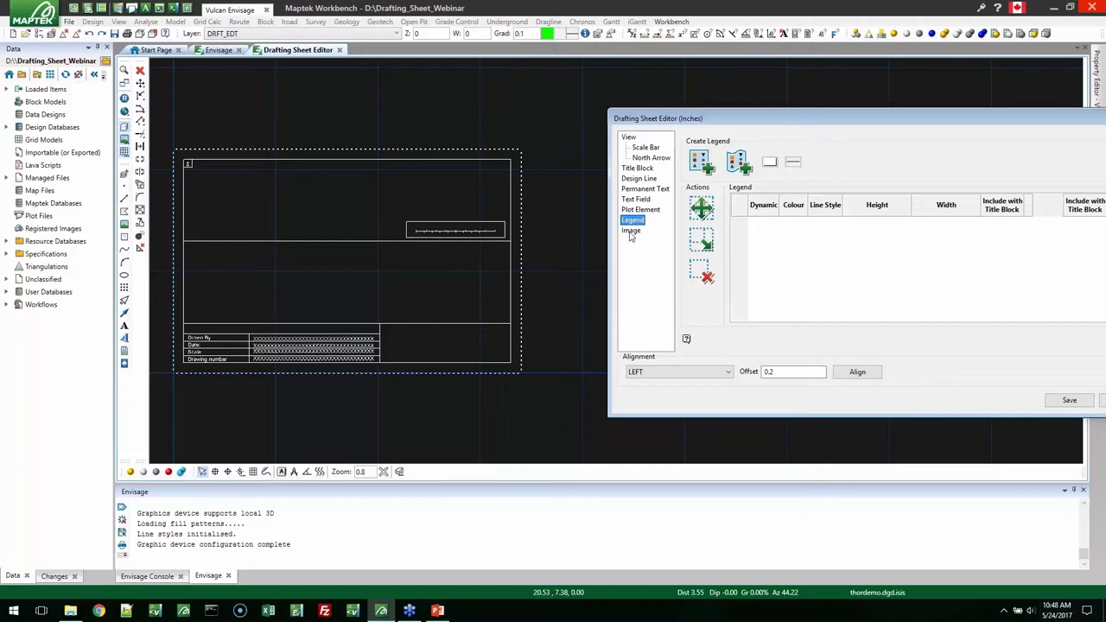
Choose maptek_flat.jpg from the Maptek_logo folder in Pictures as the image to import.
{"action": "left_click", "coordinate": [630, 232]}
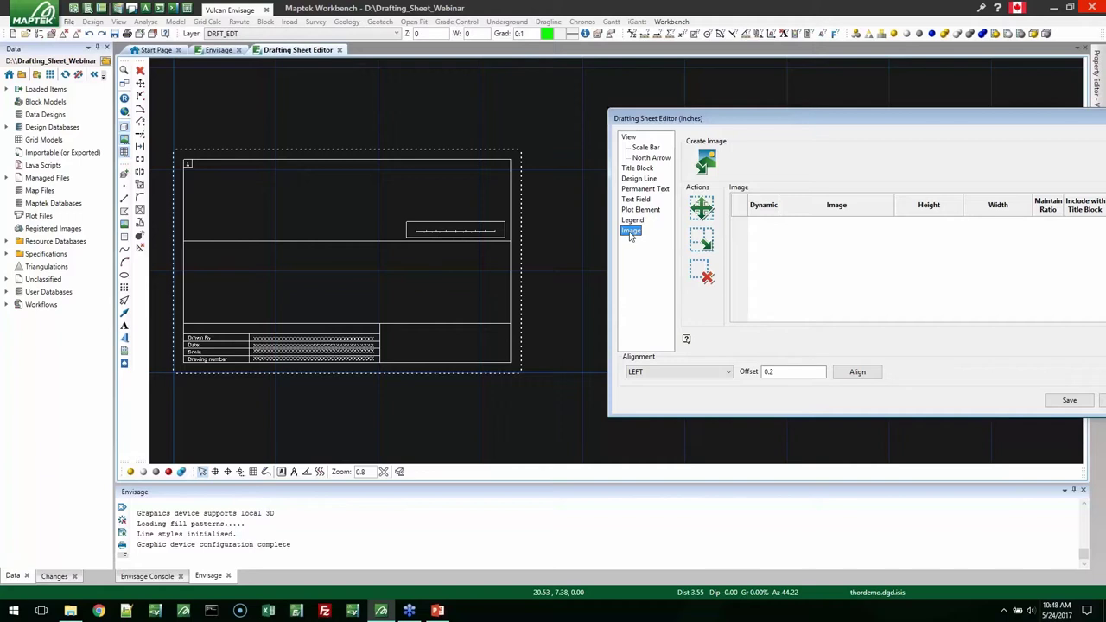
{"action": "left_click", "coordinate": [706, 164]}
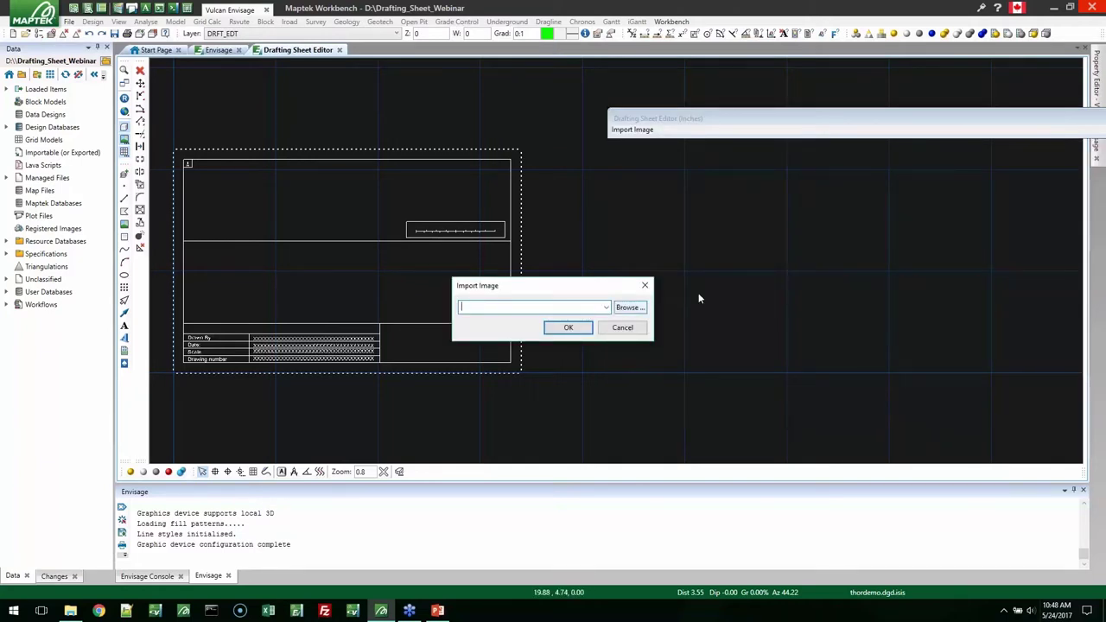
{"action": "left_click", "coordinate": [630, 308]}
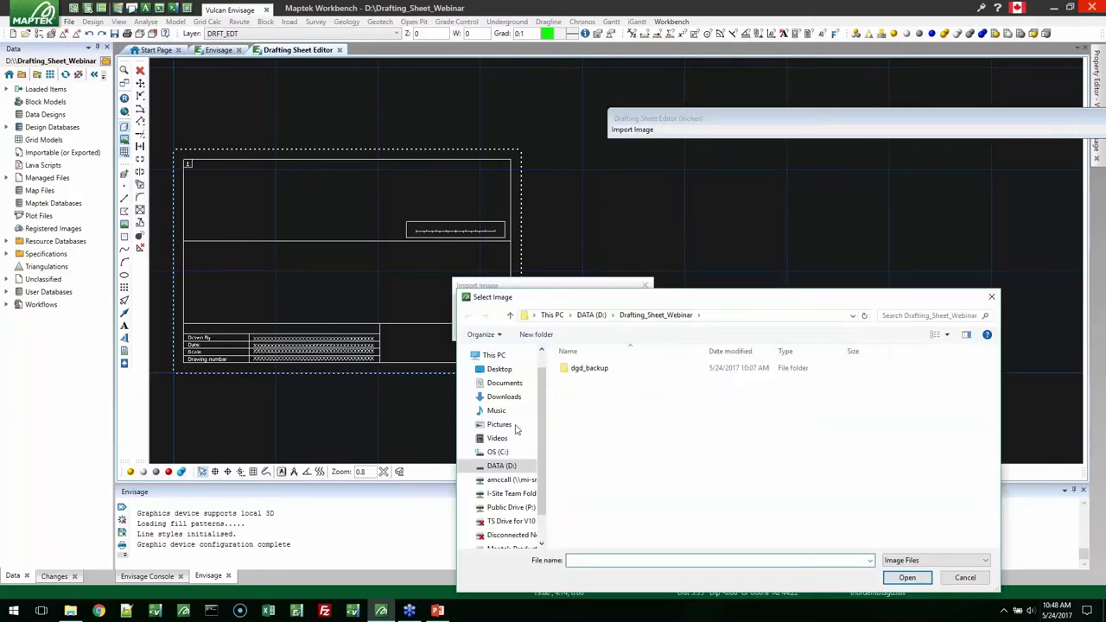
{"action": "left_click", "coordinate": [515, 427]}
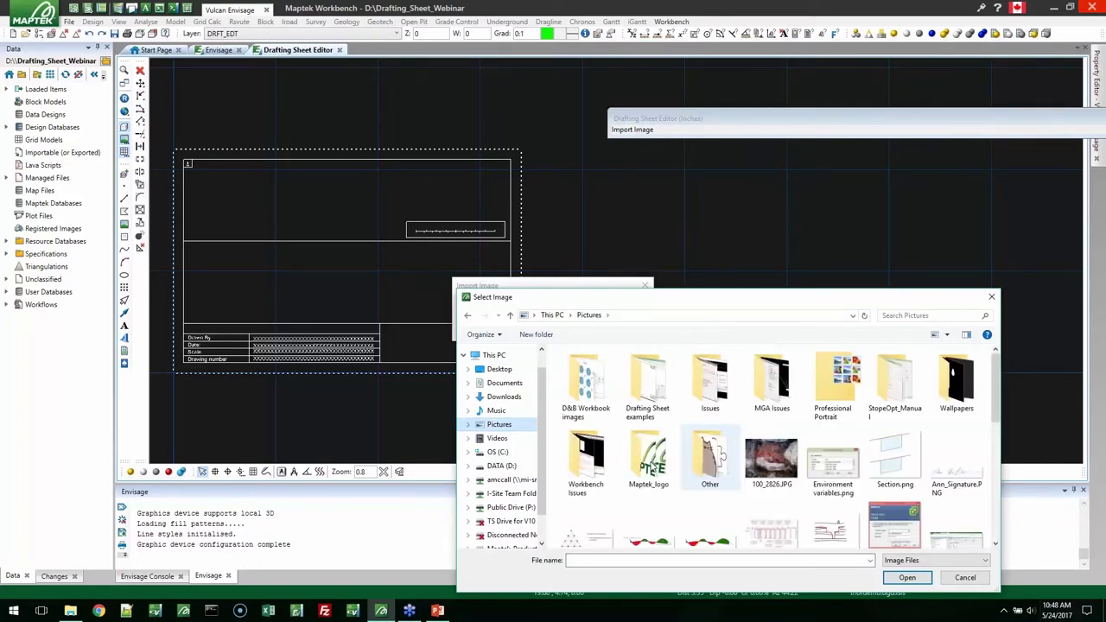
{"action": "double_click", "coordinate": [652, 465]}
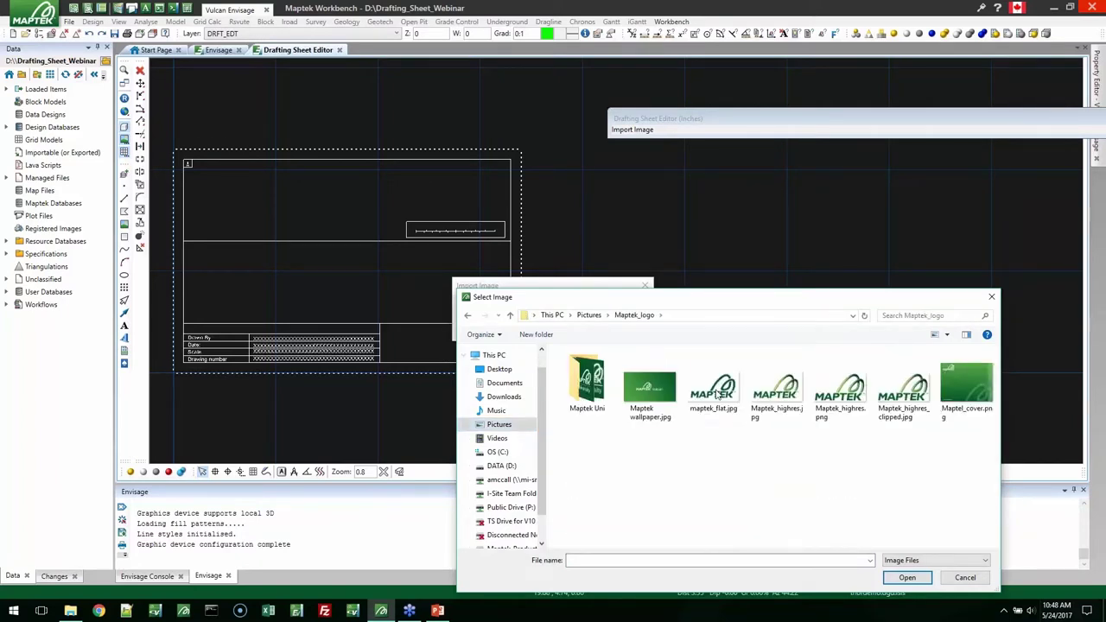
{"action": "left_click", "coordinate": [904, 578]}
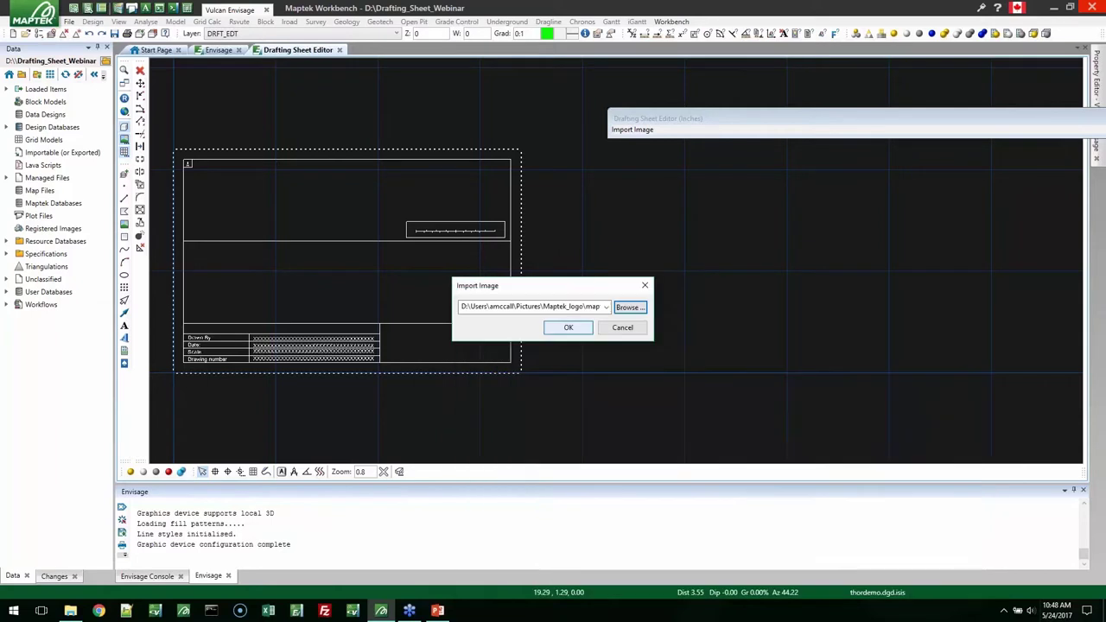
{"action": "left_click", "coordinate": [567, 326]}
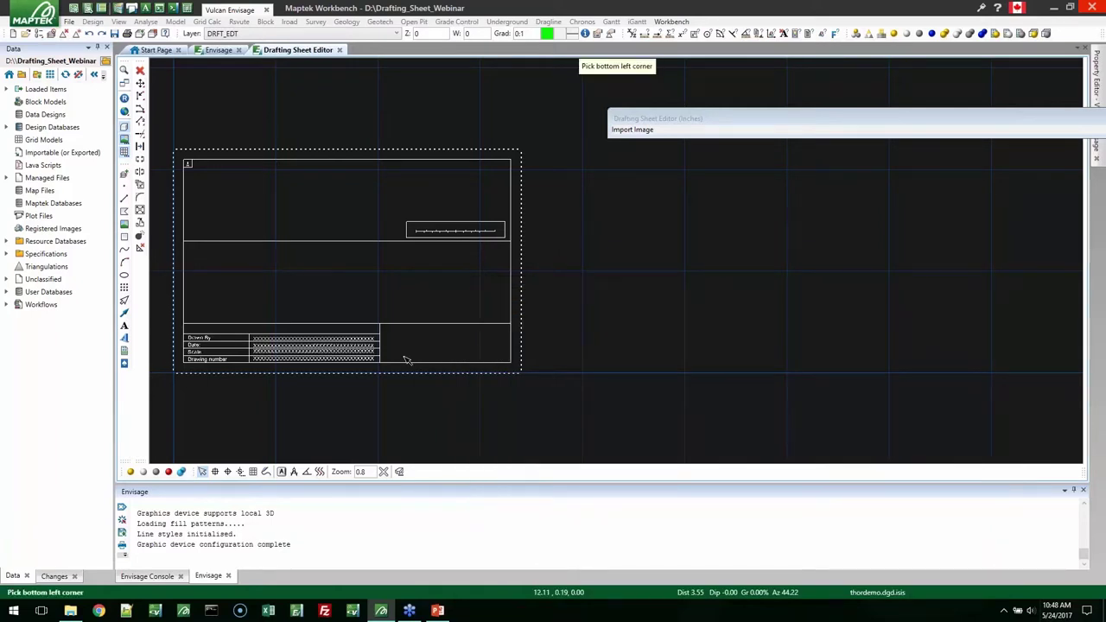
Place the logo image, about 2.6 by 1.5 inches, in the empty title block cell beside the text fields.
{"action": "scroll", "coordinate": [408, 358], "scroll_direction": "up", "scroll_amount": 2}
{"action": "left_click", "coordinate": [384, 360]}
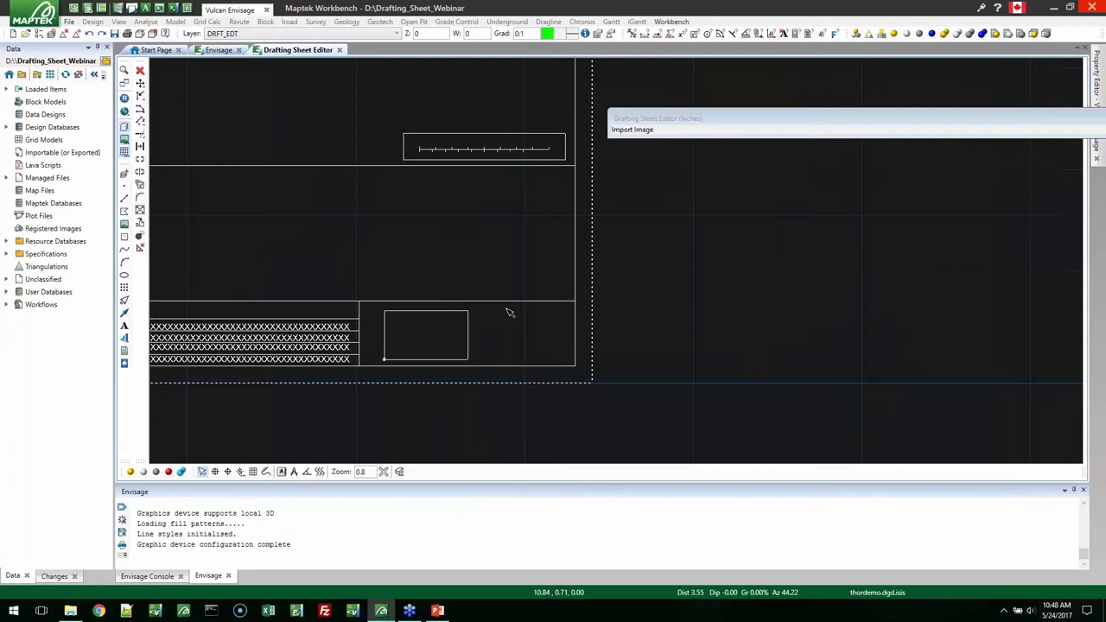
{"action": "left_click", "coordinate": [508, 313]}
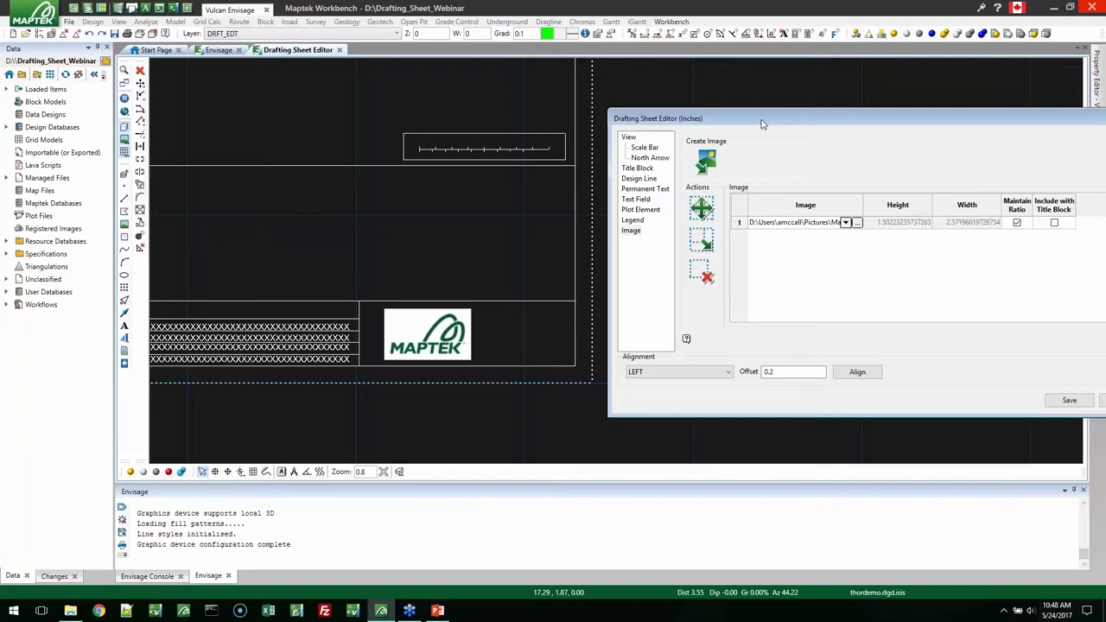
{"action": "left_click_drag", "start_coordinate": [762, 124], "coordinate": [652, 99]}
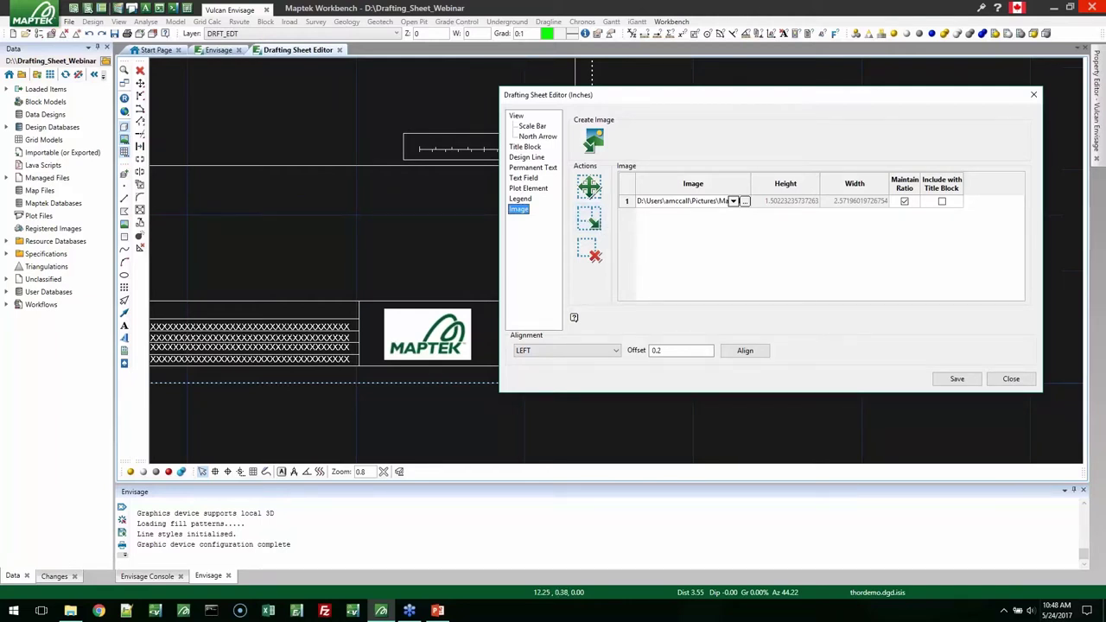
{"action": "left_click_drag", "start_coordinate": [700, 95], "coordinate": [835, 94]}
Align the "Drawn By:" and "Date:" text fields to the vertical centre of their title block cells.
{"action": "scroll", "coordinate": [515, 363], "scroll_direction": "down", "scroll_amount": 3}
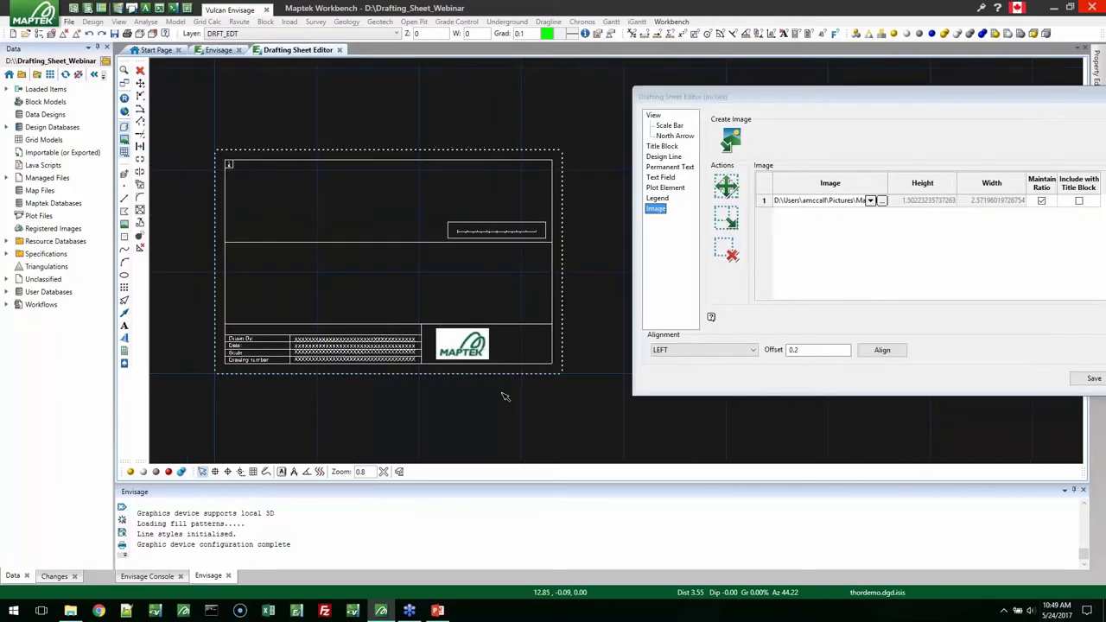
{"action": "scroll", "coordinate": [505, 396], "scroll_direction": "up", "scroll_amount": 2}
{"action": "scroll", "coordinate": [406, 348], "scroll_direction": "up", "scroll_amount": 1}
{"action": "left_click", "coordinate": [703, 350]}
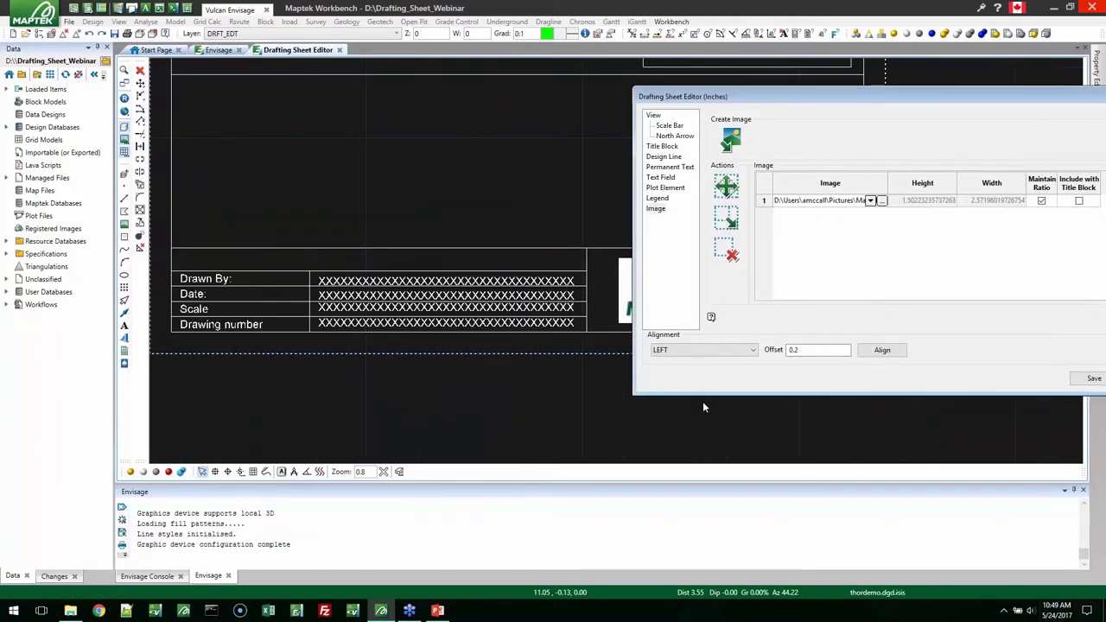
{"action": "left_click", "coordinate": [681, 395]}
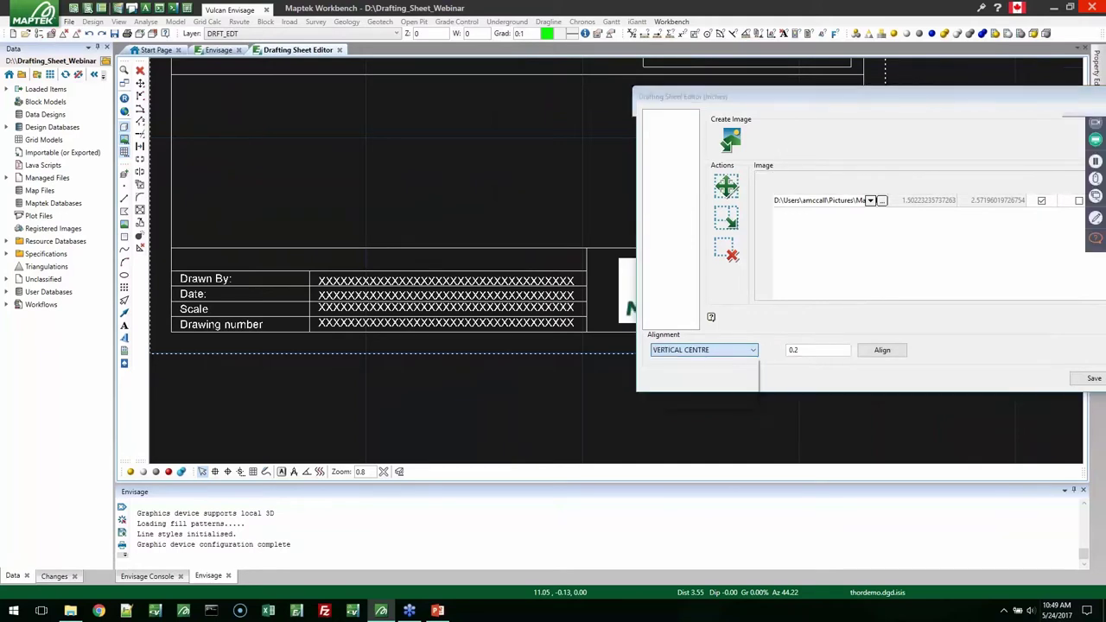
{"action": "left_click", "coordinate": [882, 350]}
{"action": "scroll", "coordinate": [403, 329], "scroll_direction": "up", "scroll_amount": 1}
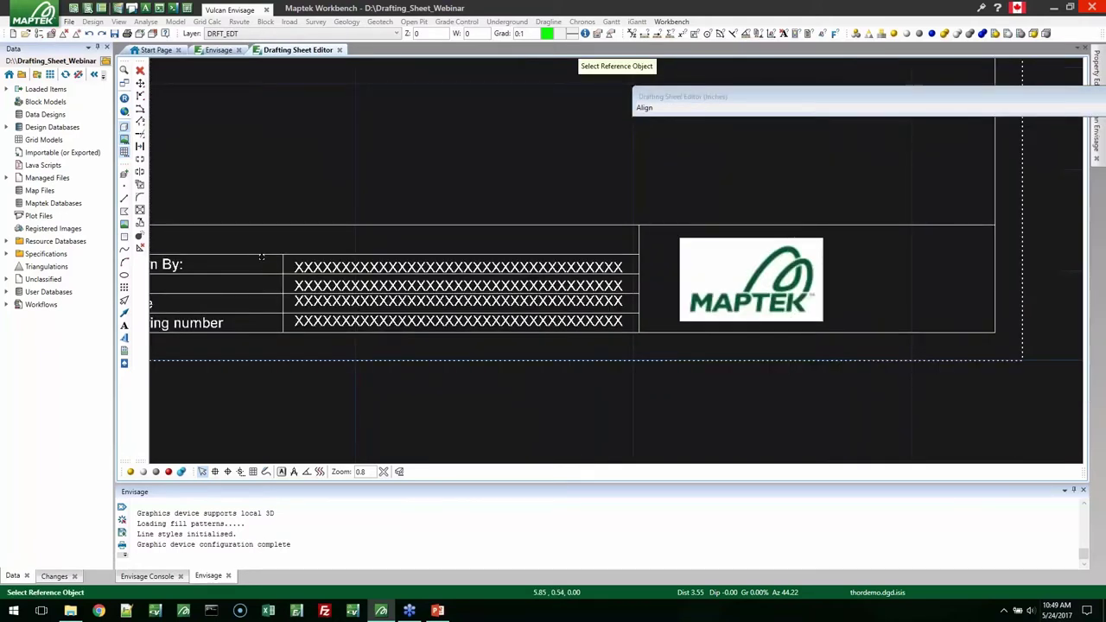
{"action": "scroll", "coordinate": [261, 256], "scroll_direction": "up", "scroll_amount": 1}
{"action": "left_click", "coordinate": [261, 282]}
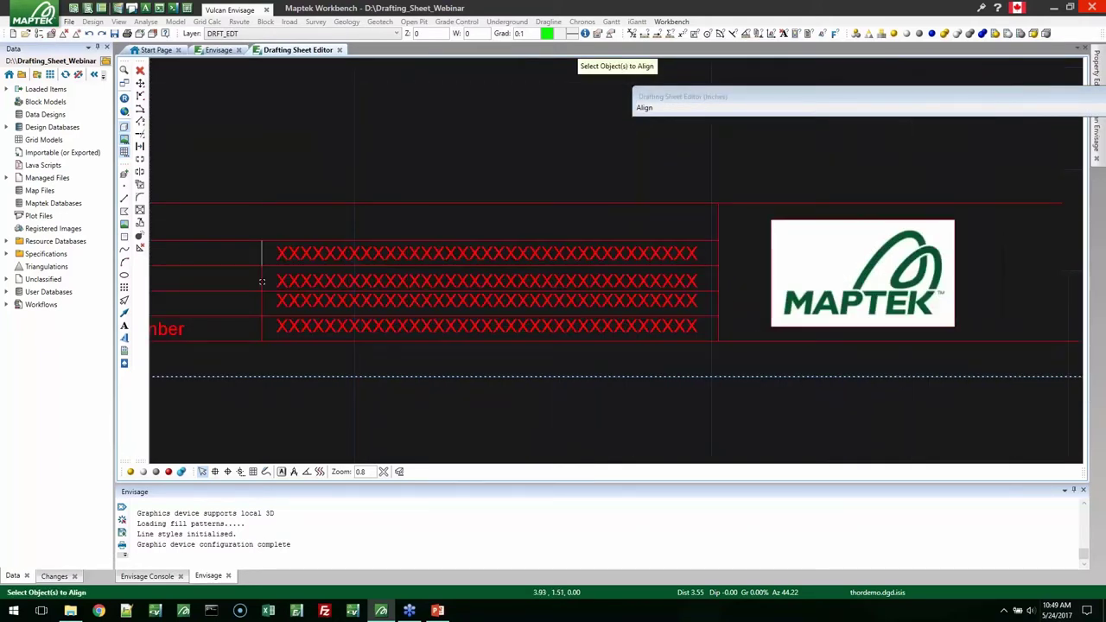
{"action": "right_click", "coordinate": [268, 290]}
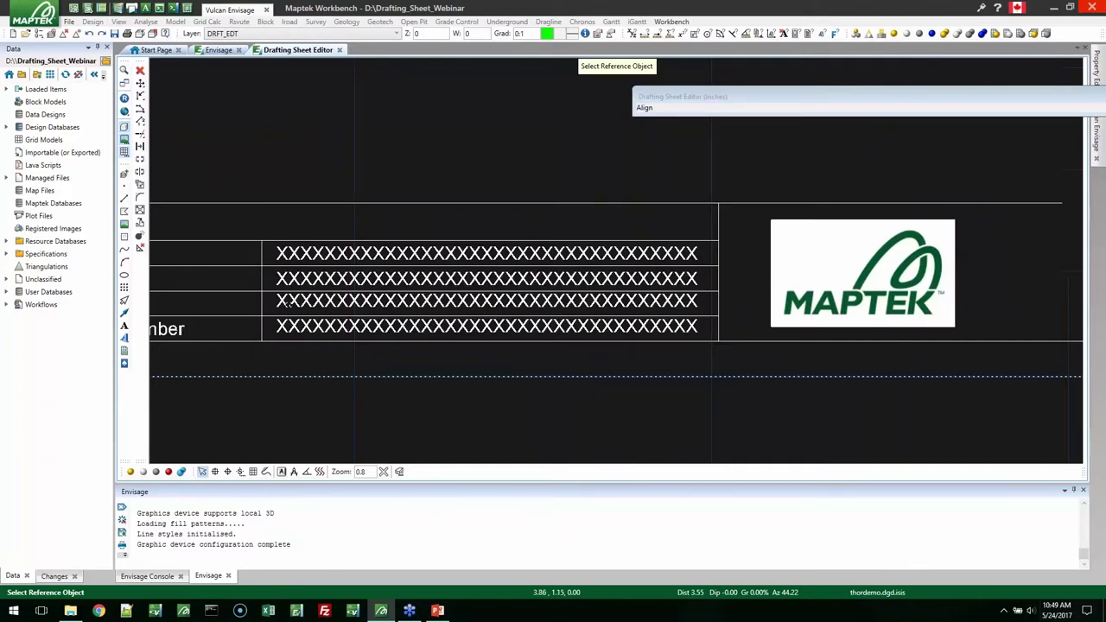
Align the "Scale" and "Drawing number" text fields to the vertical centre of their cells and save the drafting sheet.
{"action": "left_click", "coordinate": [288, 300]}
{"action": "left_click", "coordinate": [298, 326]}
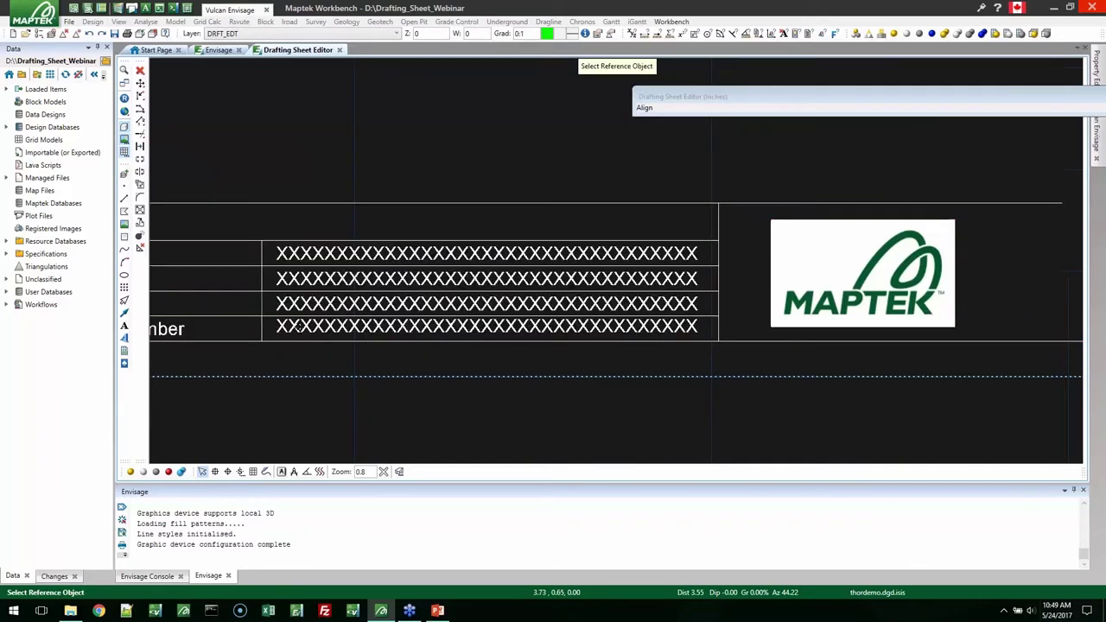
{"action": "left_click", "coordinate": [298, 326]}
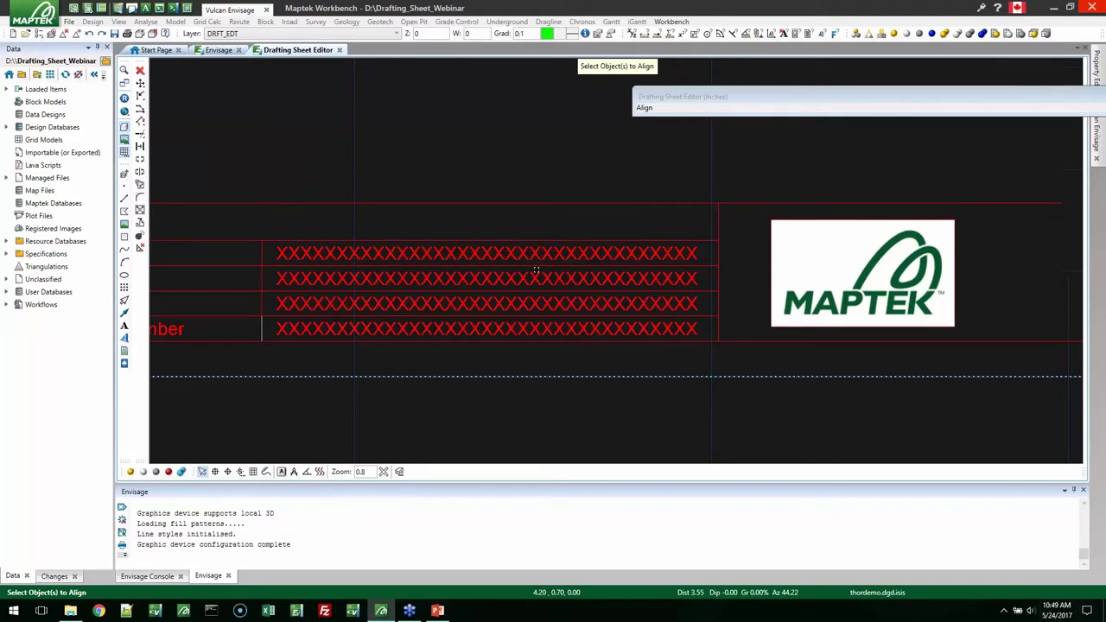
{"action": "right_click", "coordinate": [536, 270]}
{"action": "right_click", "coordinate": [458, 267]}
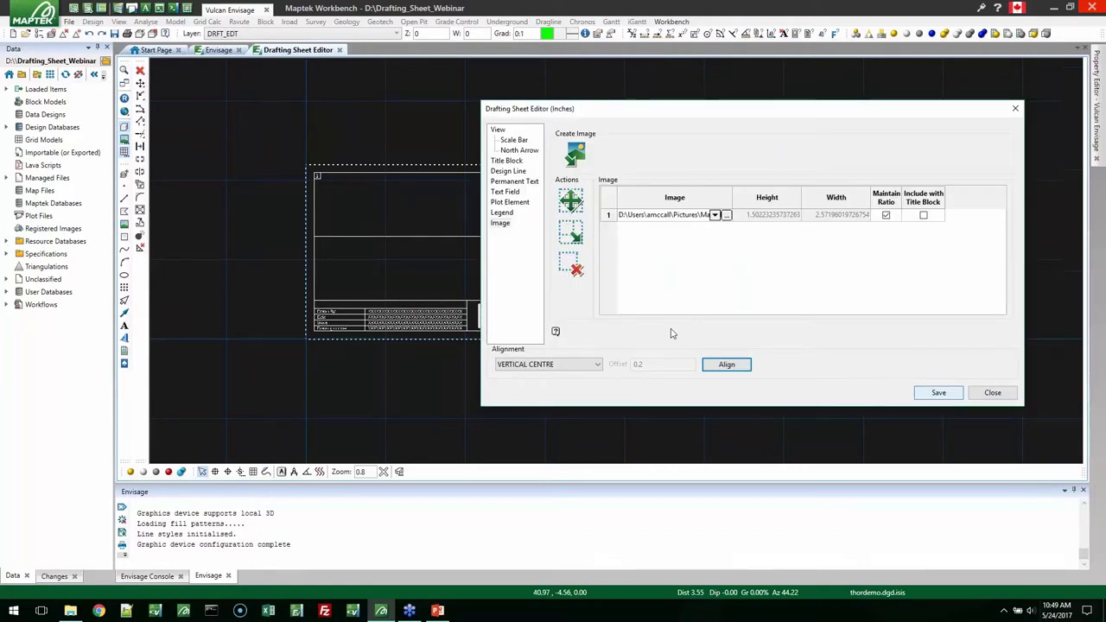
{"action": "key", "text": "Return"}
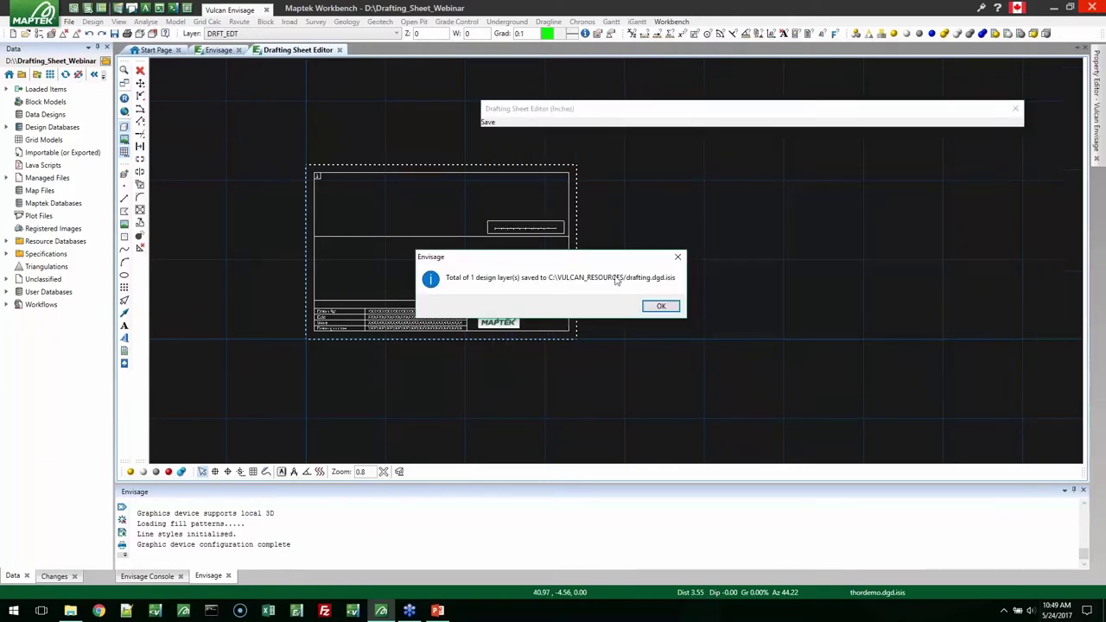
{"action": "left_click", "coordinate": [661, 307]}
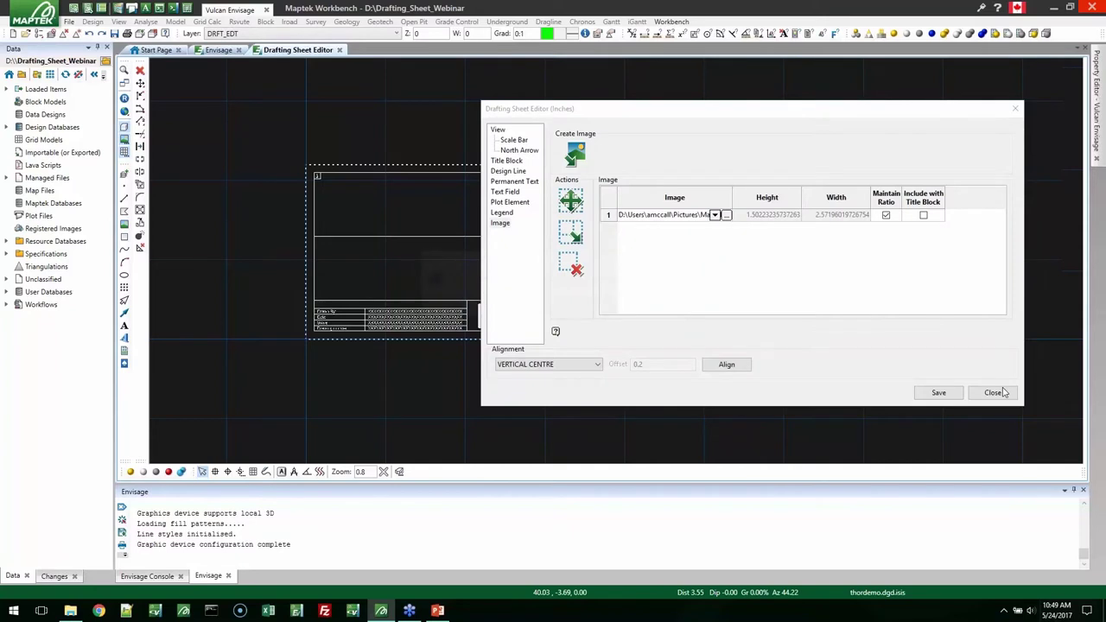
Review the title block's permanent text and text fields, and include the logo image with the title block.
{"action": "left_click", "coordinate": [510, 162]}
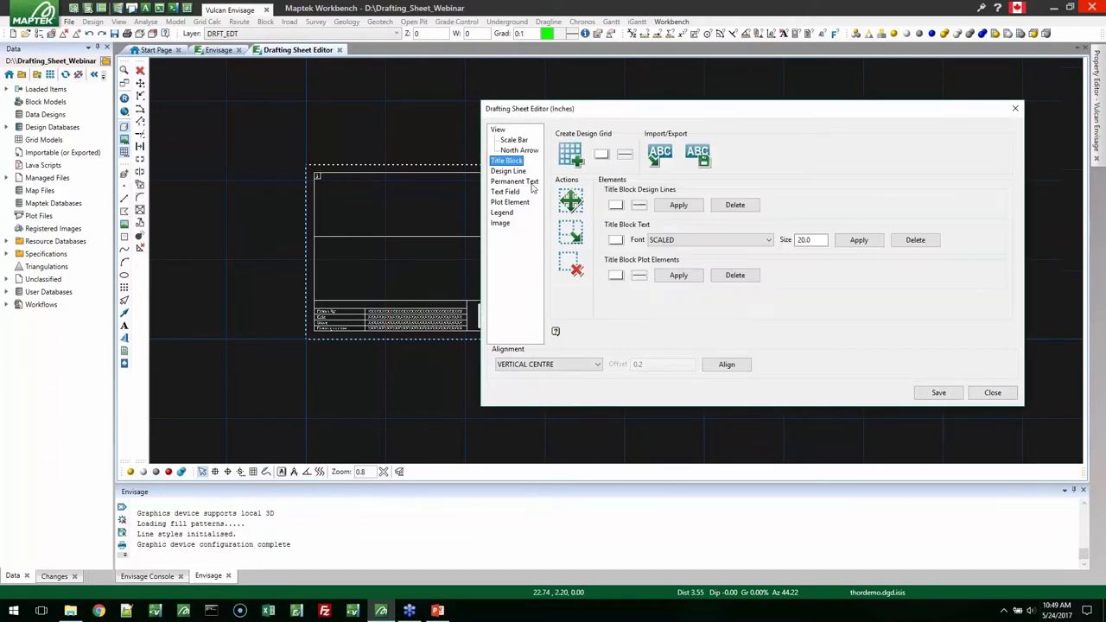
{"action": "left_click", "coordinate": [519, 181]}
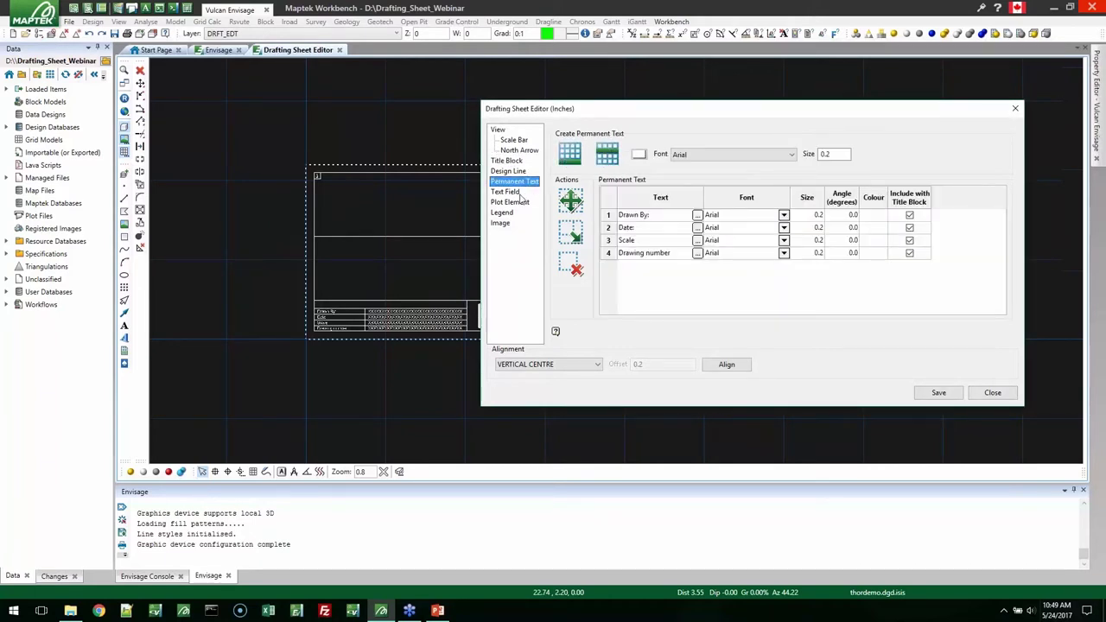
{"action": "left_click", "coordinate": [508, 192]}
{"action": "left_click", "coordinate": [500, 223]}
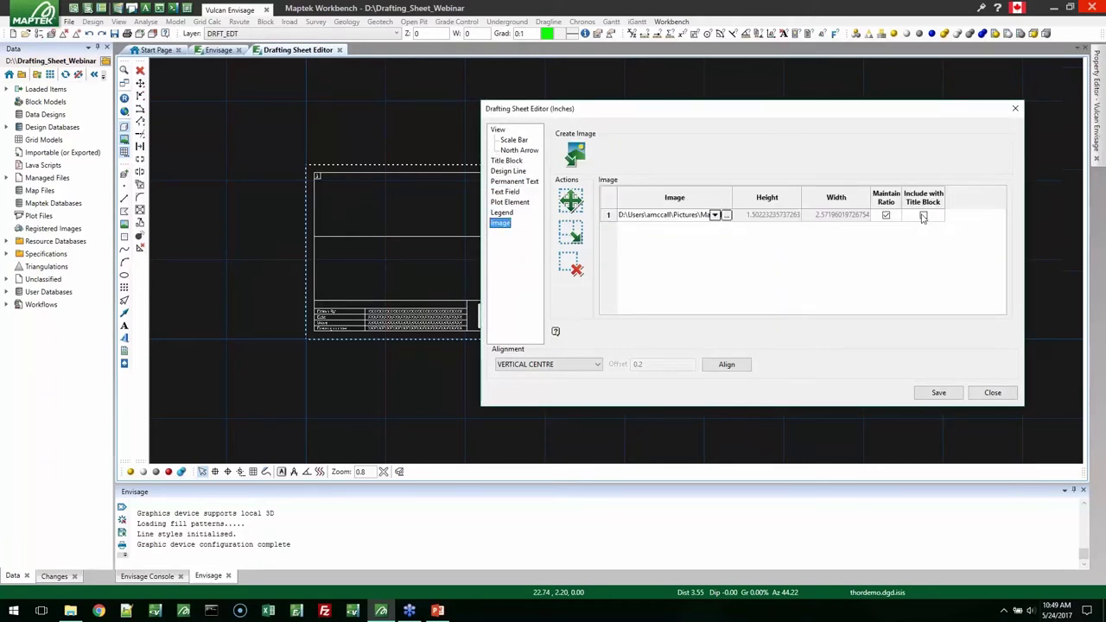
{"action": "left_click", "coordinate": [924, 216]}
Save the title block under the name DEMO and save the drafting sheet again.
{"action": "left_click", "coordinate": [508, 161]}
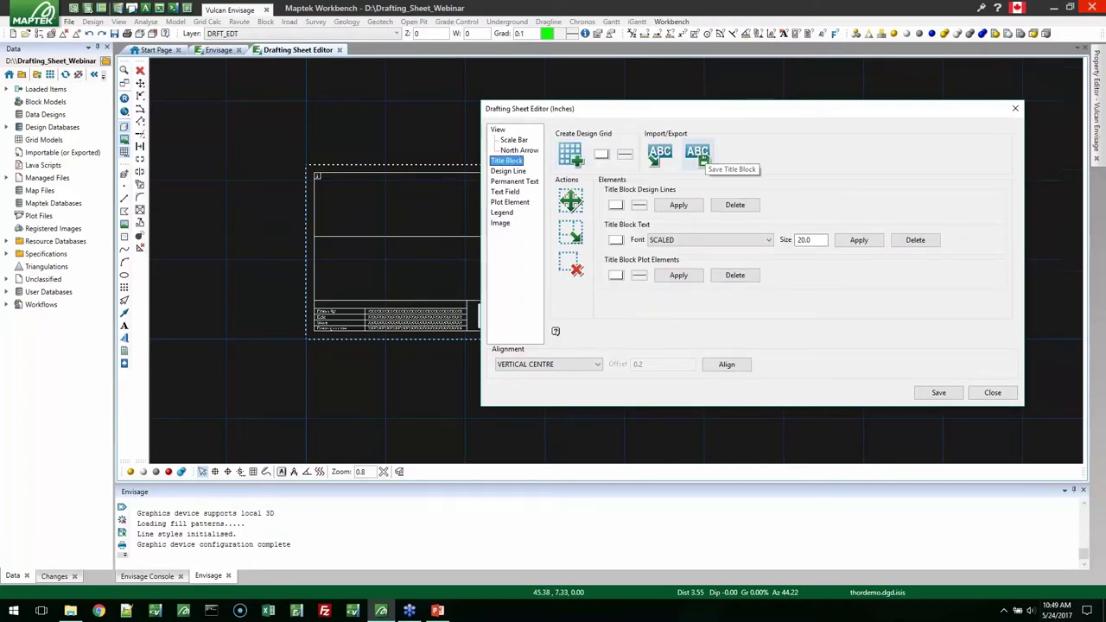
{"action": "left_click", "coordinate": [699, 157]}
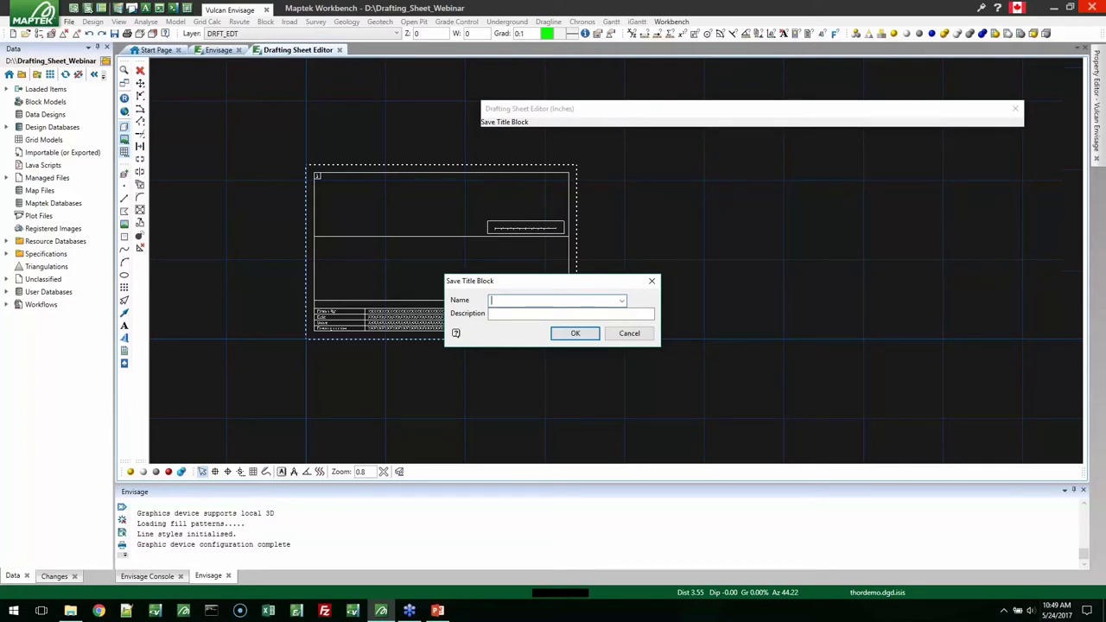
{"action": "left_click", "coordinate": [622, 301]}
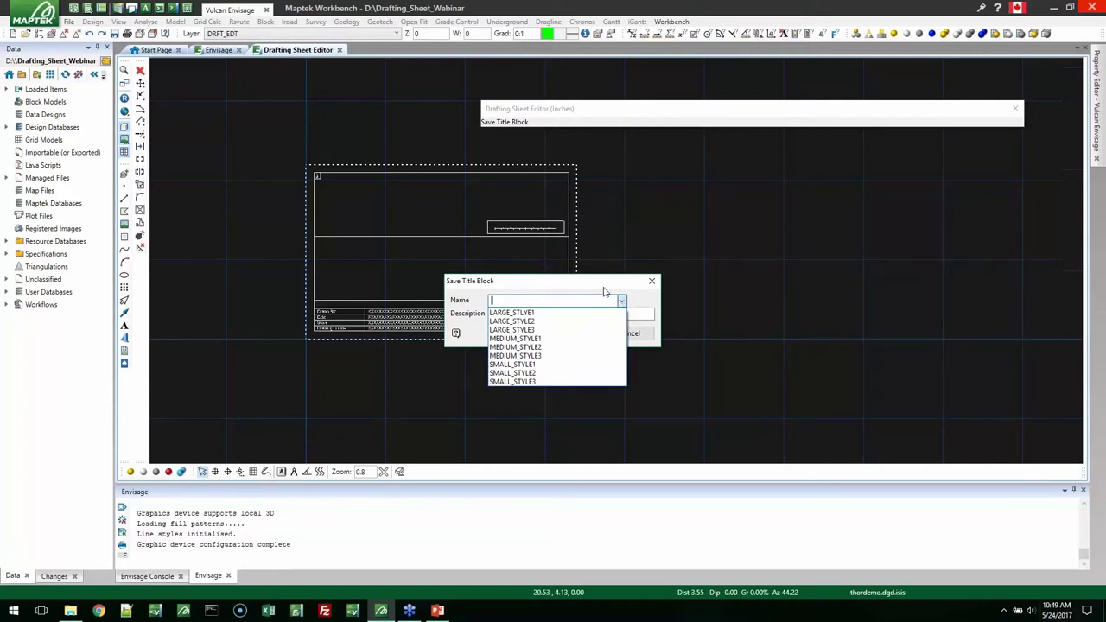
{"action": "left_click", "coordinate": [604, 292]}
{"action": "type", "text": "DEMO"}
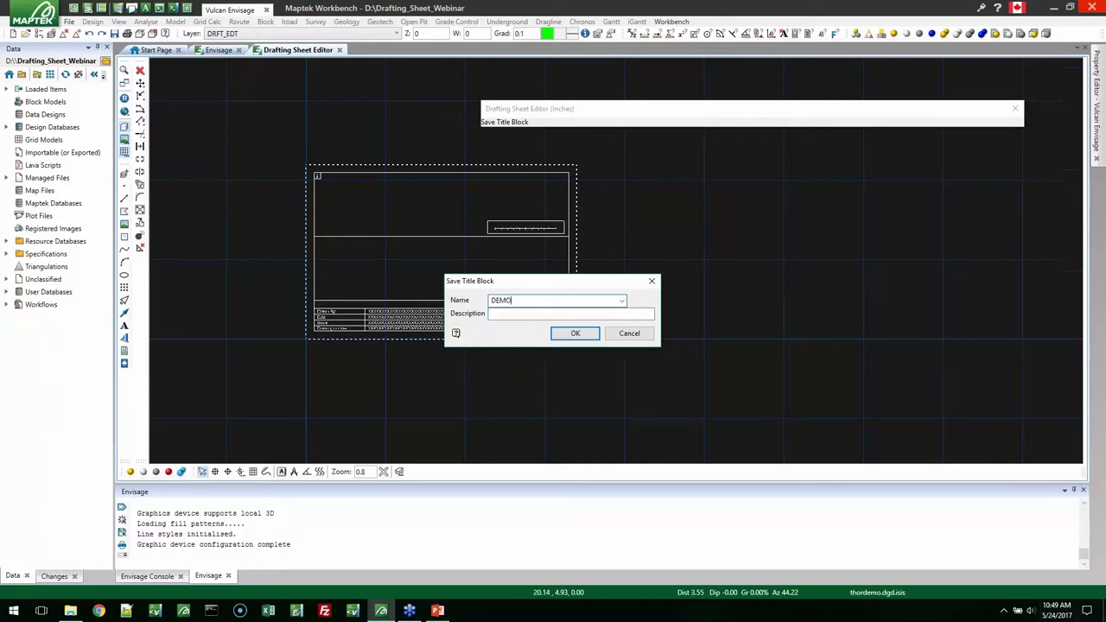
{"action": "left_click", "coordinate": [575, 332]}
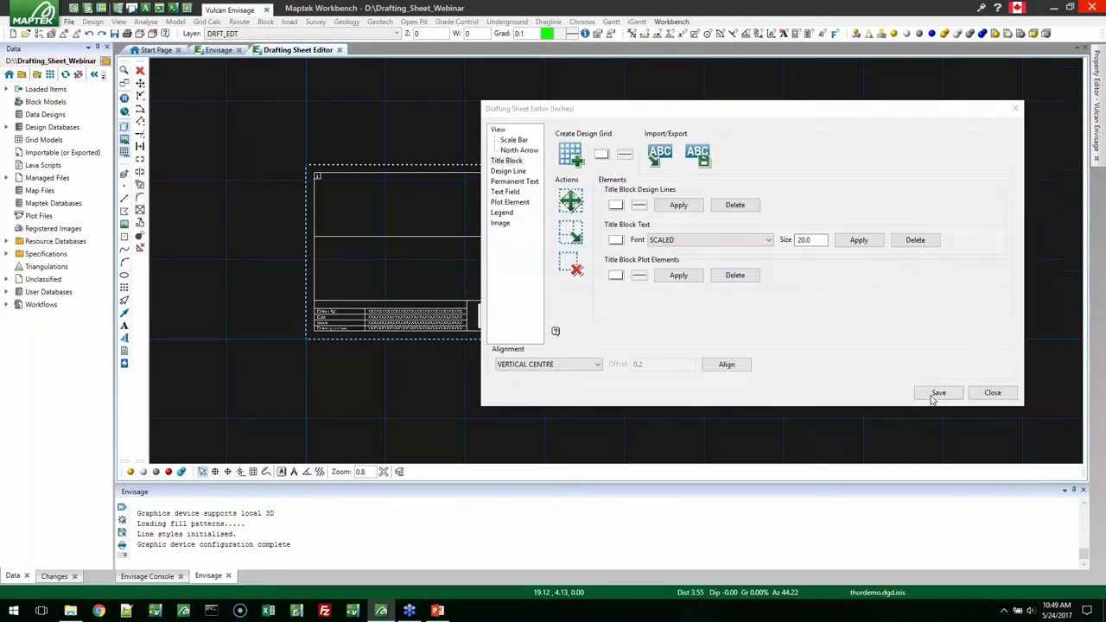
{"action": "left_click", "coordinate": [937, 394]}
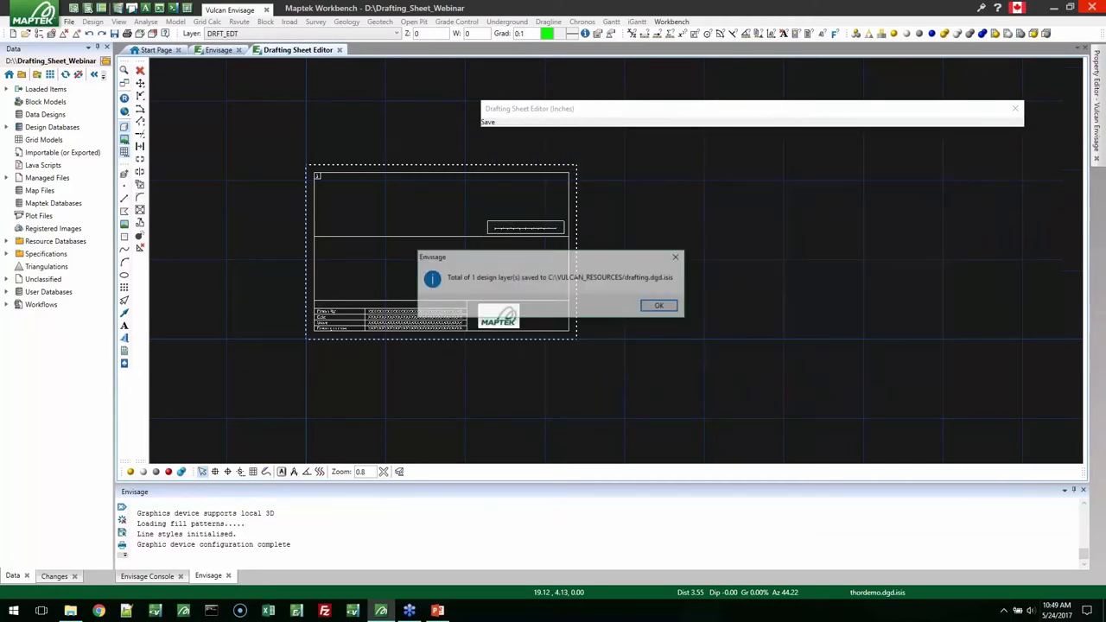
{"action": "left_click", "coordinate": [659, 305]}
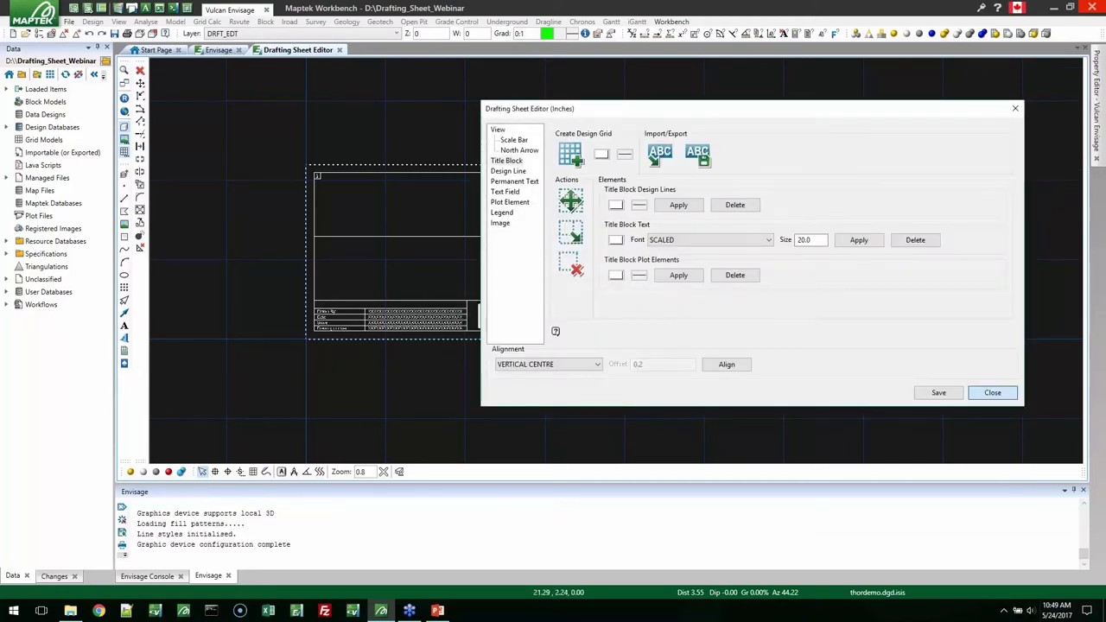
Close the Drafting Sheet Editor and inspect the name and description properties of the upper and lower view boxes.
{"action": "left_click", "coordinate": [992, 393]}
{"action": "middle_click_drag", "start_coordinate": [359, 339], "coordinate": [296, 345]}
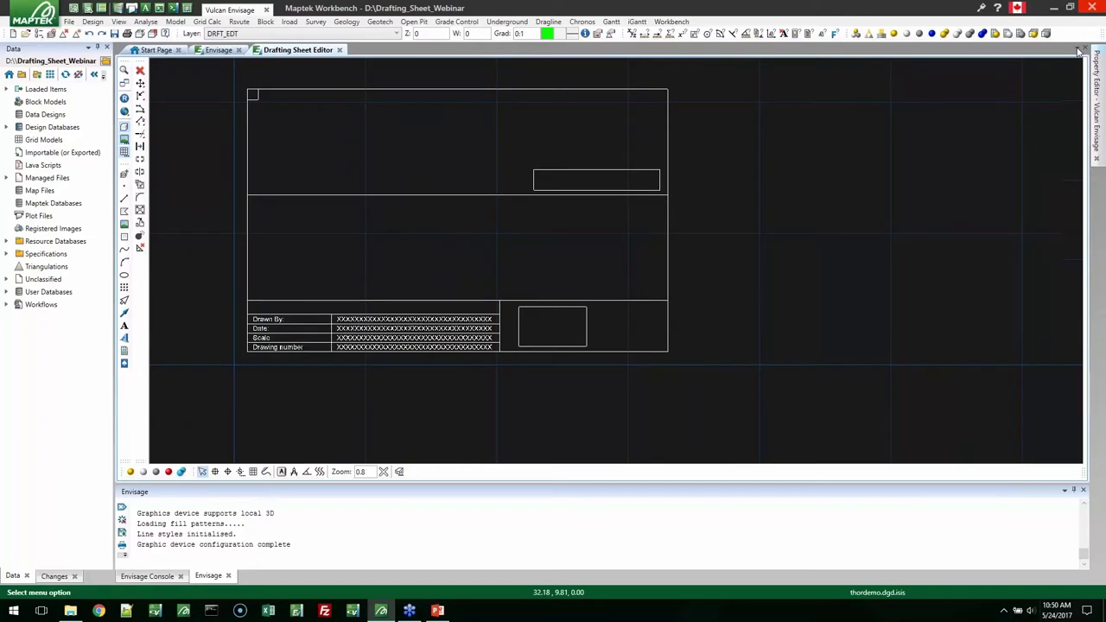
{"action": "left_click", "coordinate": [1096, 105]}
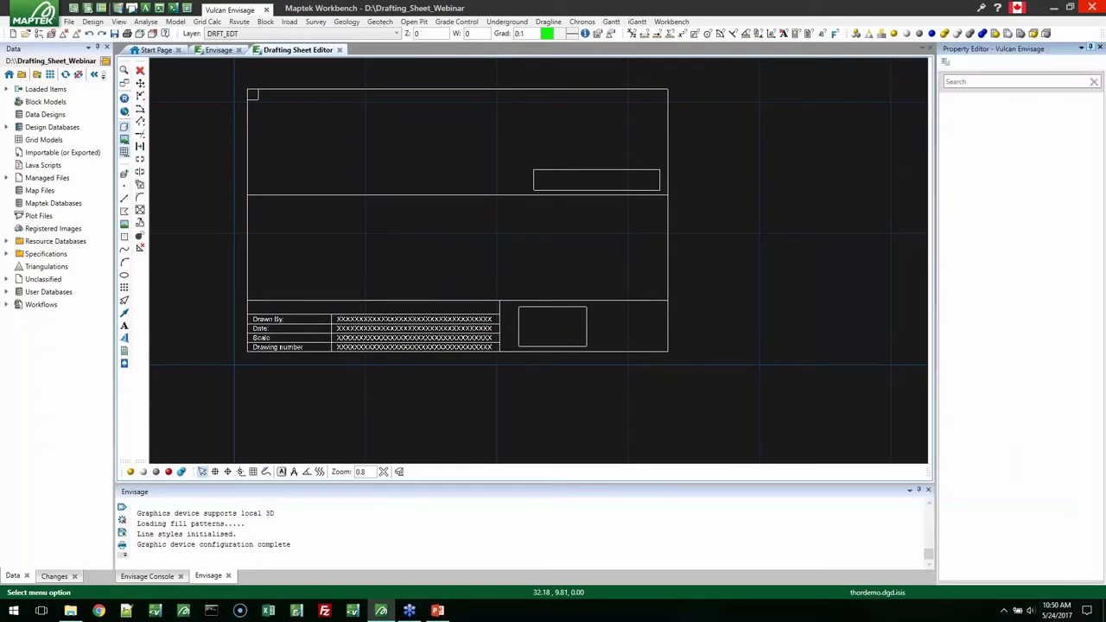
{"action": "left_click", "coordinate": [668, 122]}
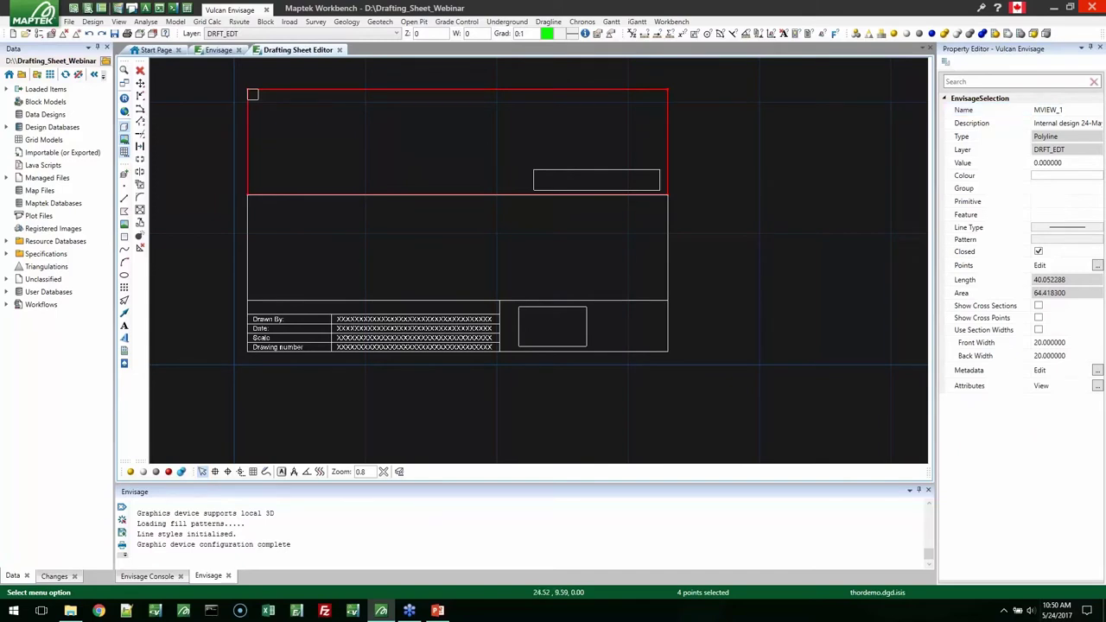
{"action": "left_click", "coordinate": [971, 123]}
{"action": "left_click", "coordinate": [1068, 109]}
{"action": "left_click", "coordinate": [669, 240]}
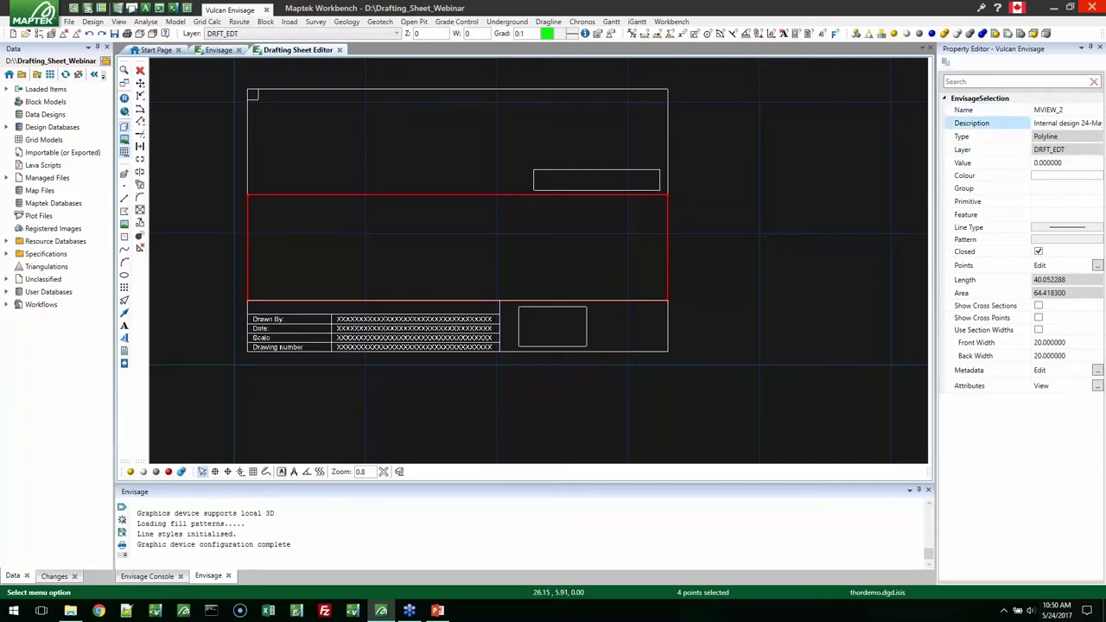
Inspect the properties of the "Drawn By:", "Date:" and "Drawing number" text fields in the title block, and clear the selection.
{"action": "scroll", "coordinate": [406, 395], "scroll_direction": "up", "scroll_amount": 2}
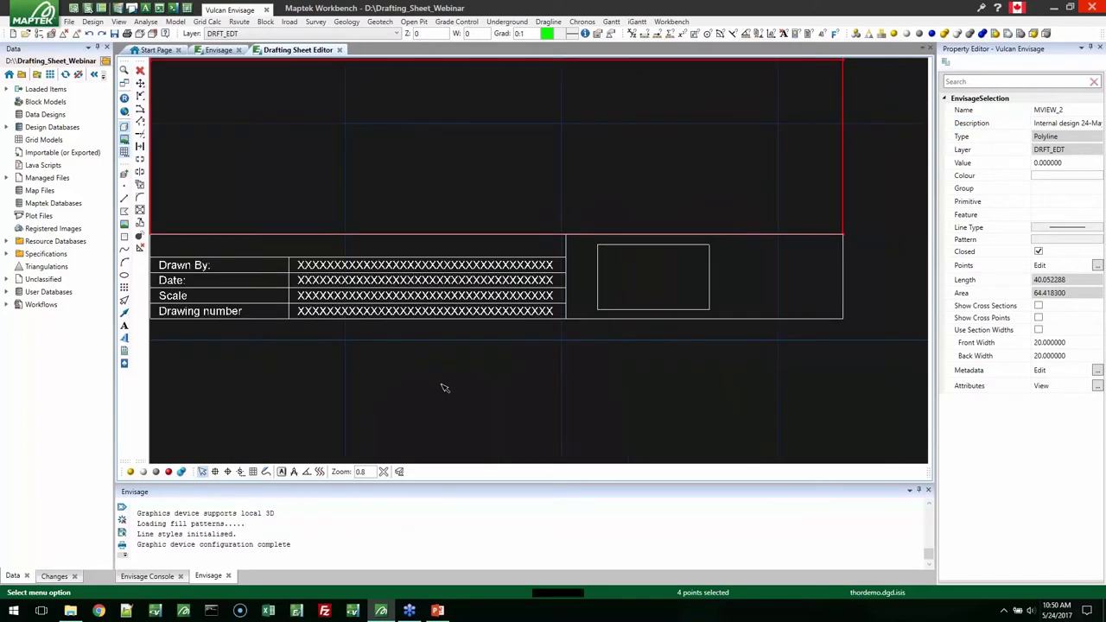
{"action": "middle_click_drag", "start_coordinate": [441, 385], "coordinate": [511, 374]}
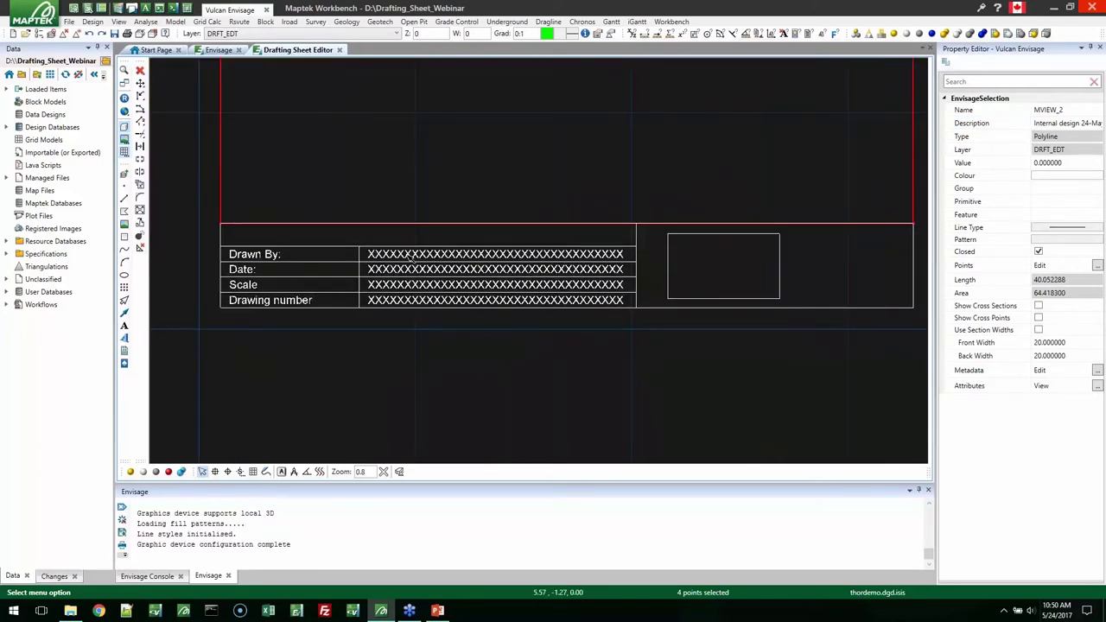
{"action": "left_click", "coordinate": [410, 255]}
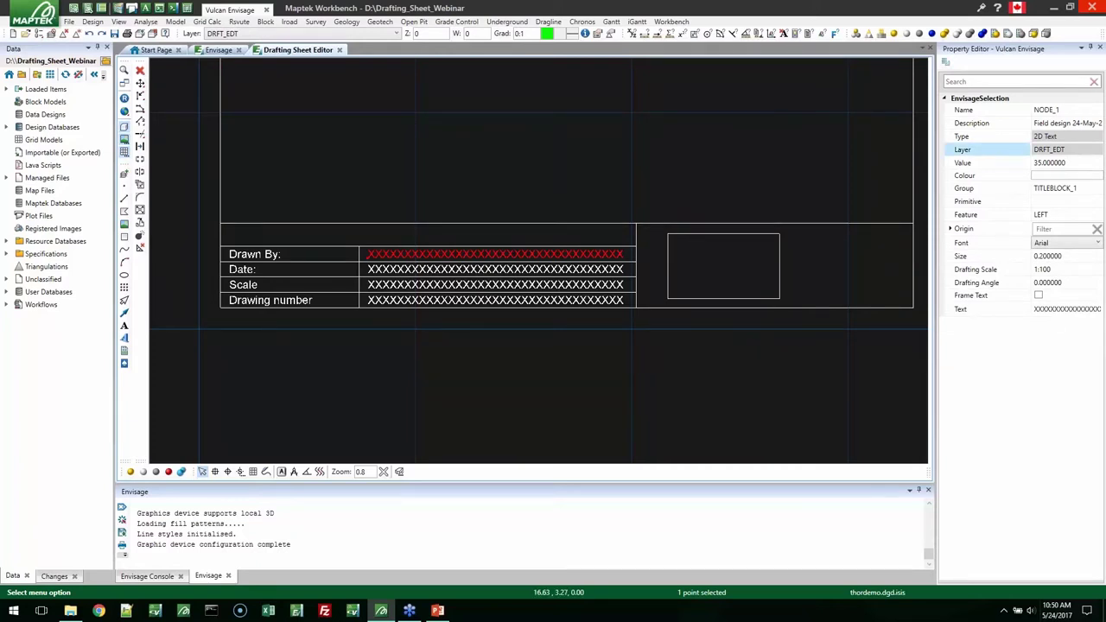
{"action": "left_click", "coordinate": [517, 272]}
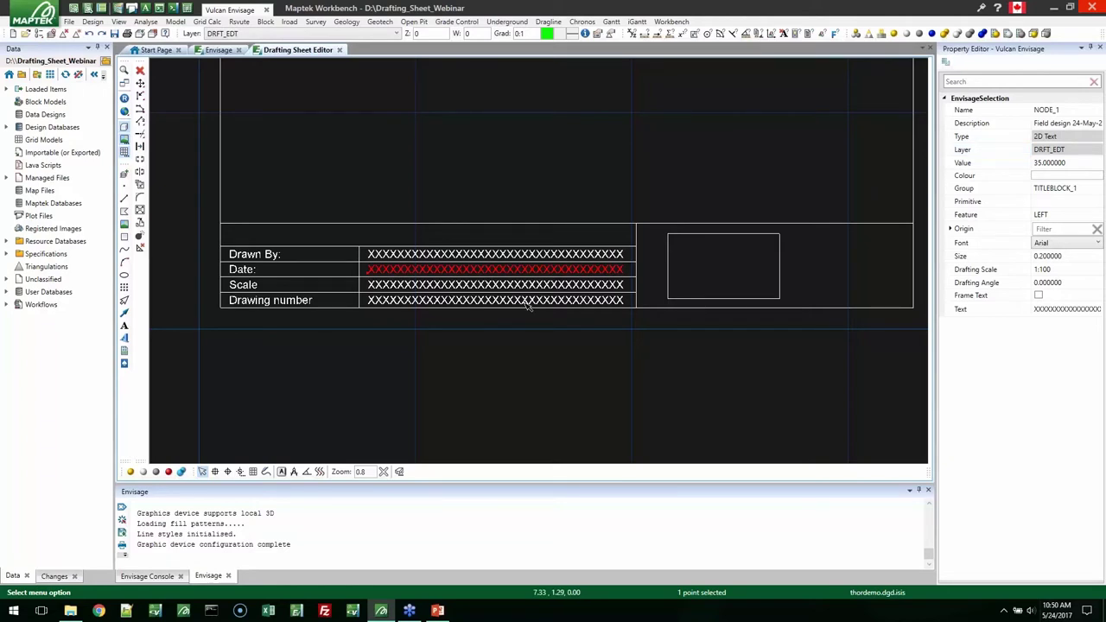
{"action": "left_click", "coordinate": [529, 300]}
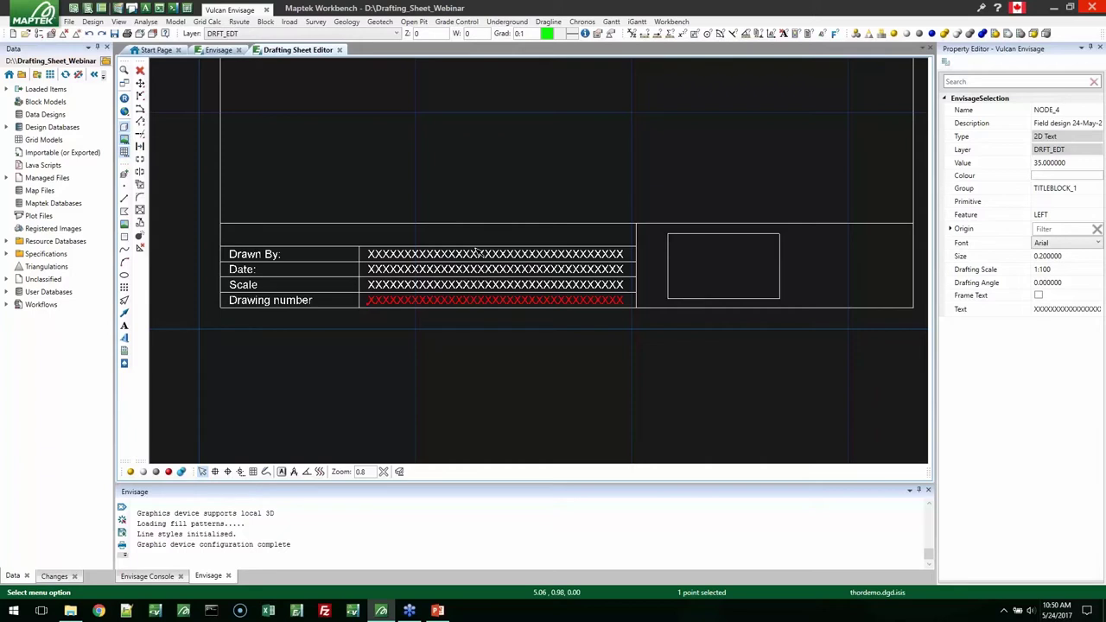
{"action": "scroll", "coordinate": [536, 242], "scroll_direction": "down", "scroll_amount": 4}
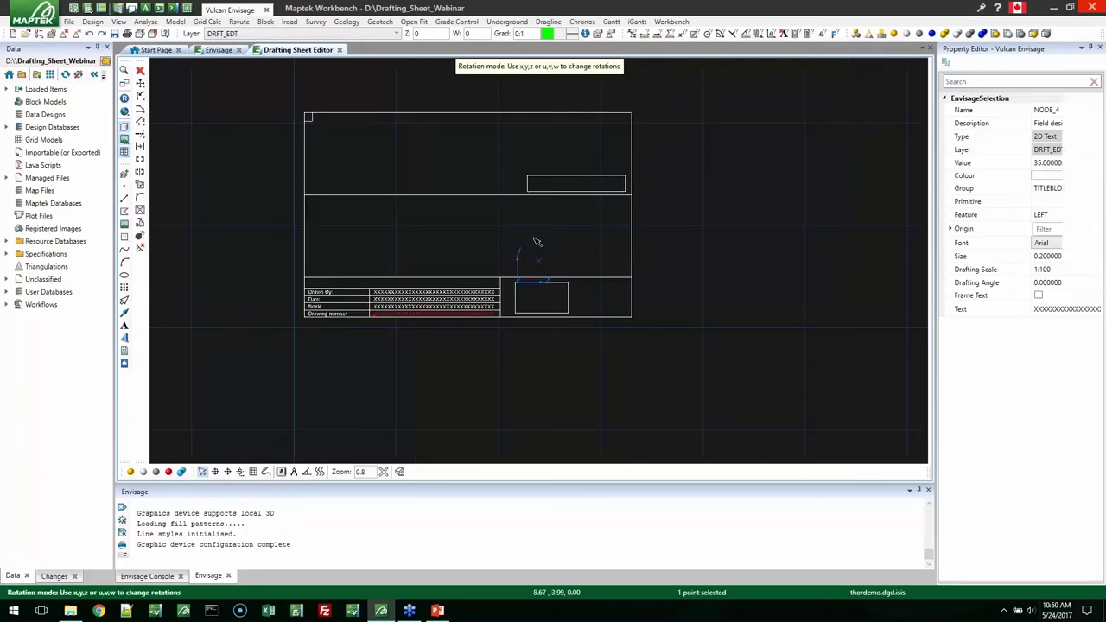
{"action": "key", "text": "Escape"}
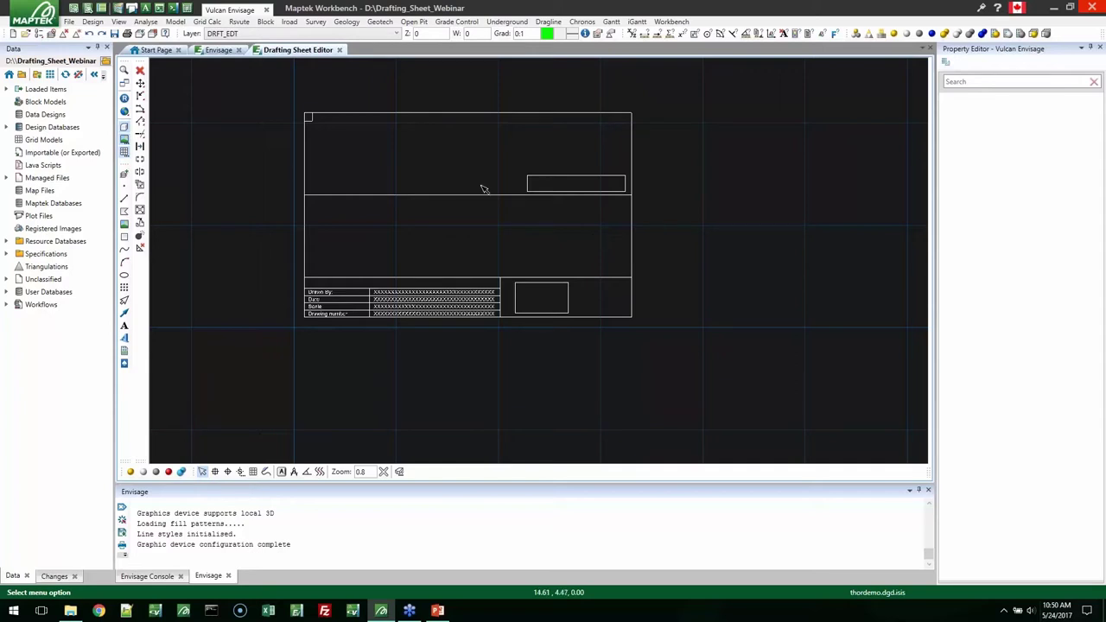
{"action": "middle_click_drag", "start_coordinate": [481, 186], "coordinate": [444, 192]}
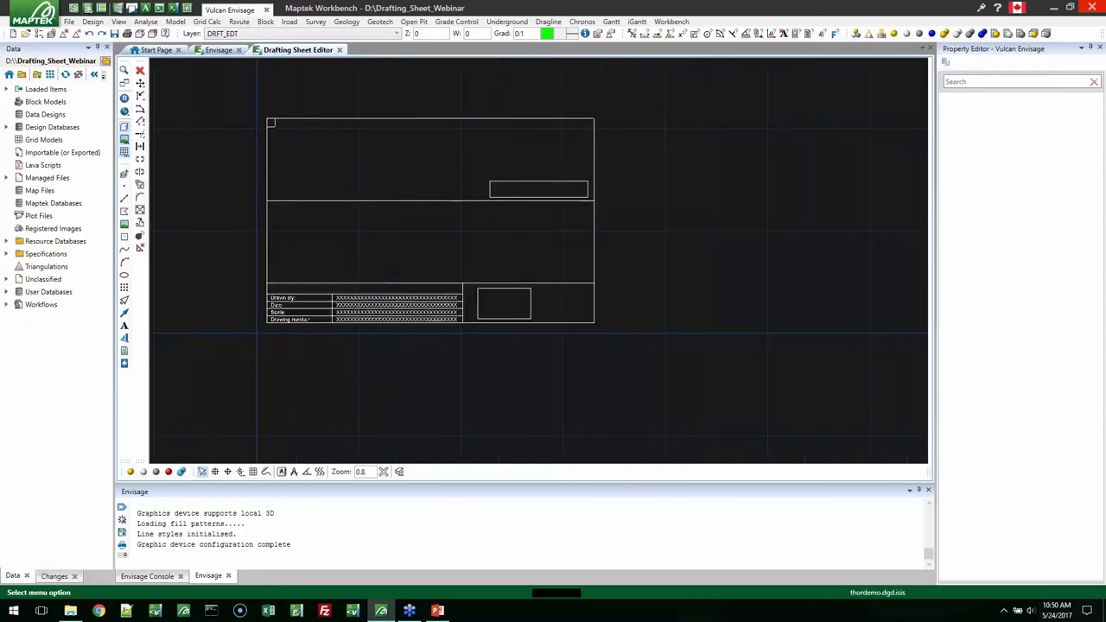
Reopen the Drafting Sheet Editor, import the MEDIUM_STYLE1 title block and place it beside the sheet as a trial.
{"action": "right_click", "coordinate": [694, 169]}
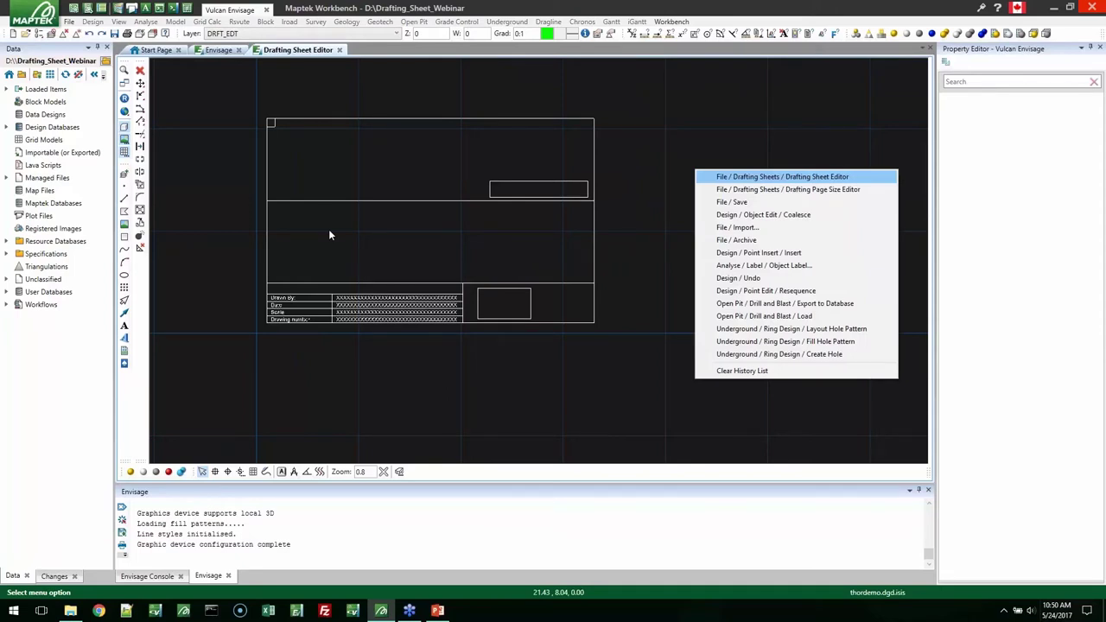
{"action": "key", "text": "Return"}
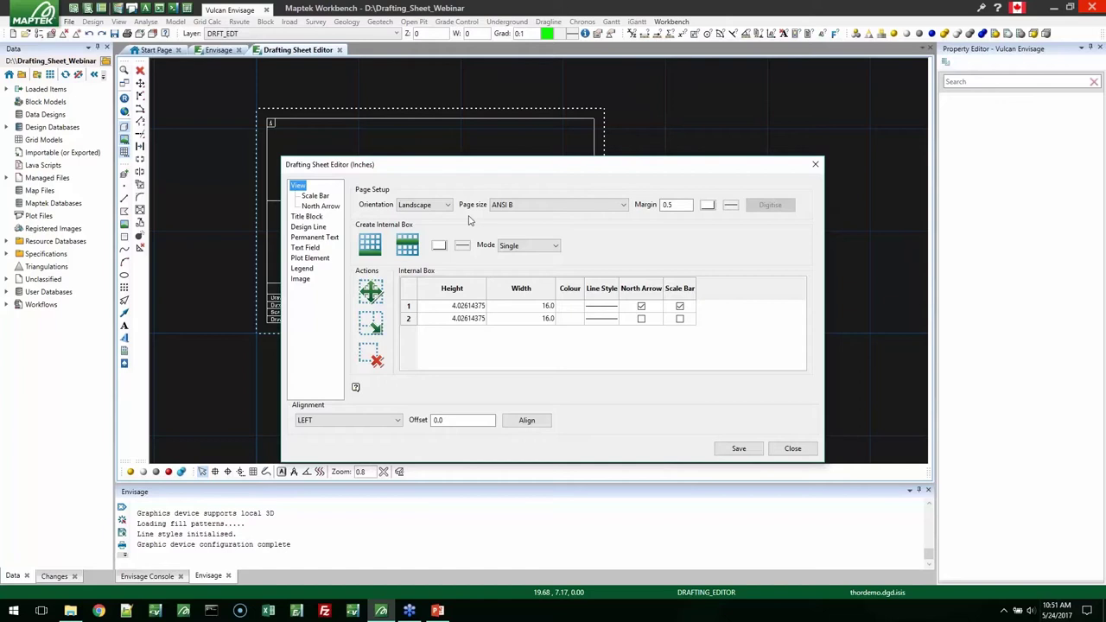
{"action": "left_click", "coordinate": [307, 217]}
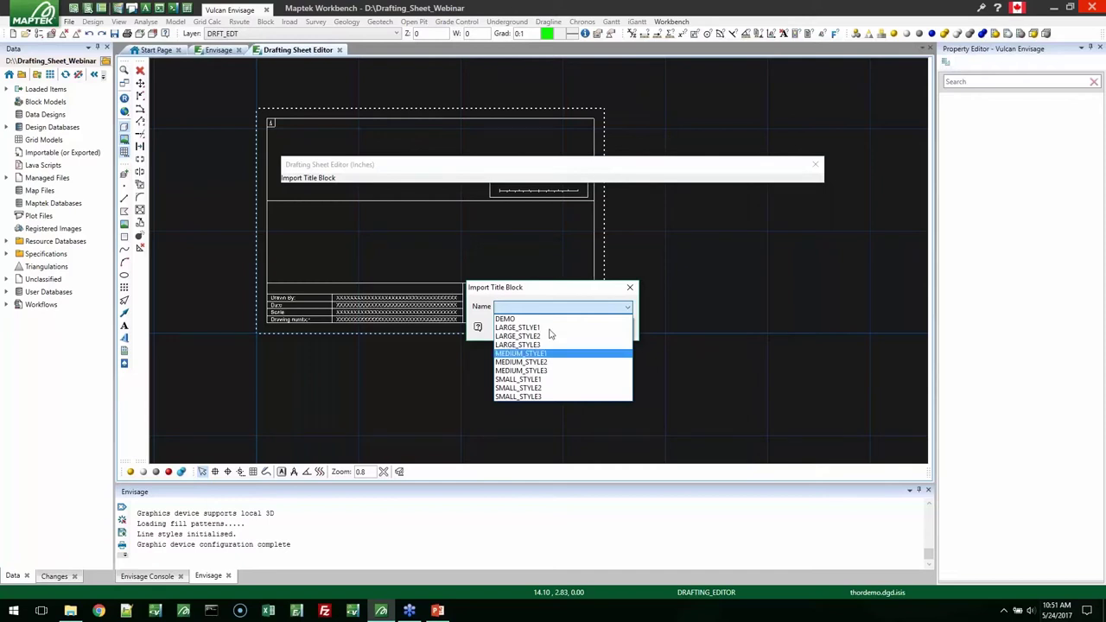
{"action": "key", "text": "Return"}
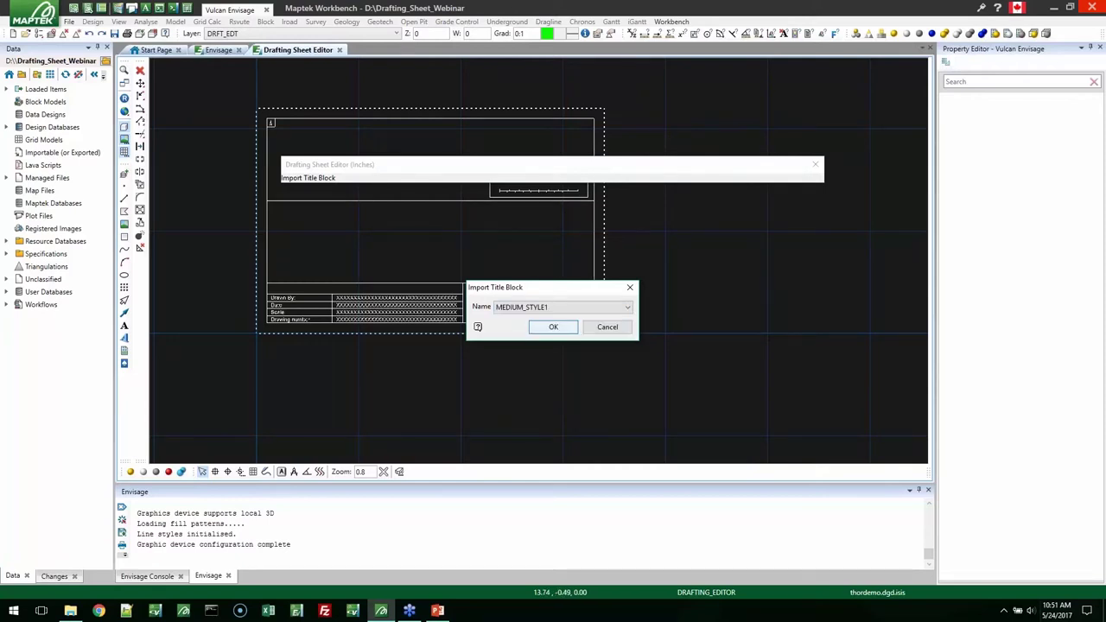
{"action": "key", "text": "Return"}
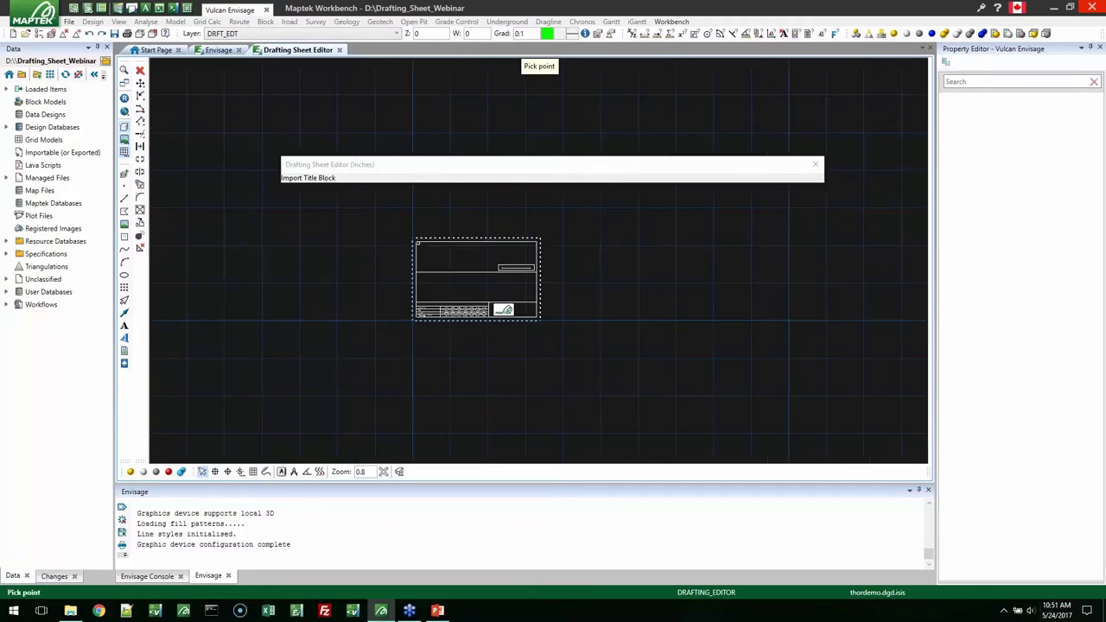
{"action": "left_click", "coordinate": [642, 357]}
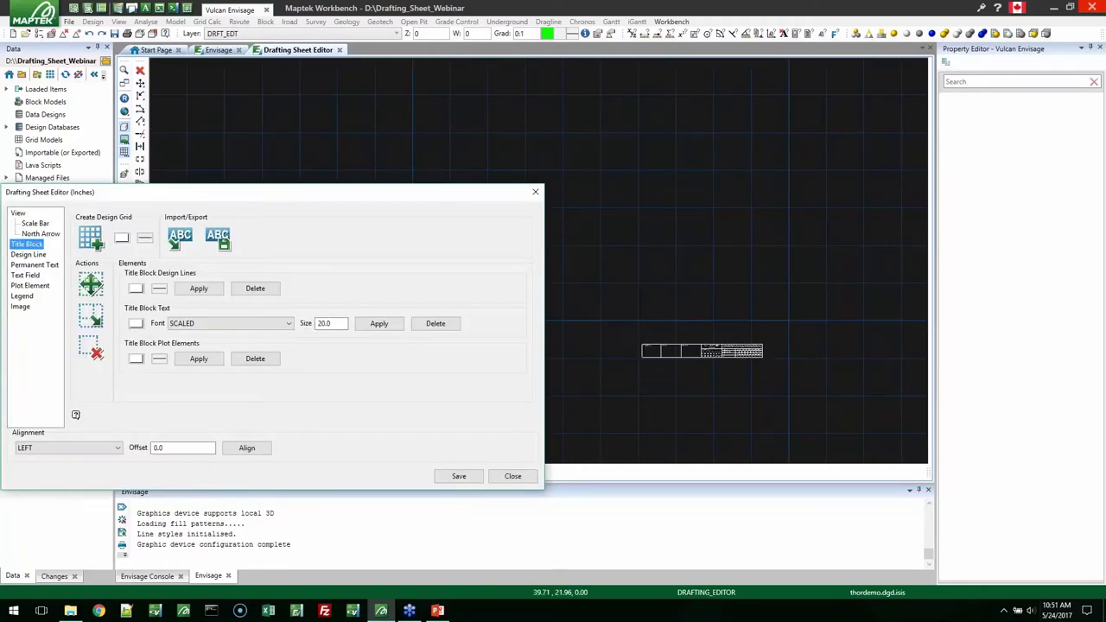
{"action": "scroll", "coordinate": [706, 367], "scroll_direction": "up", "scroll_amount": 4}
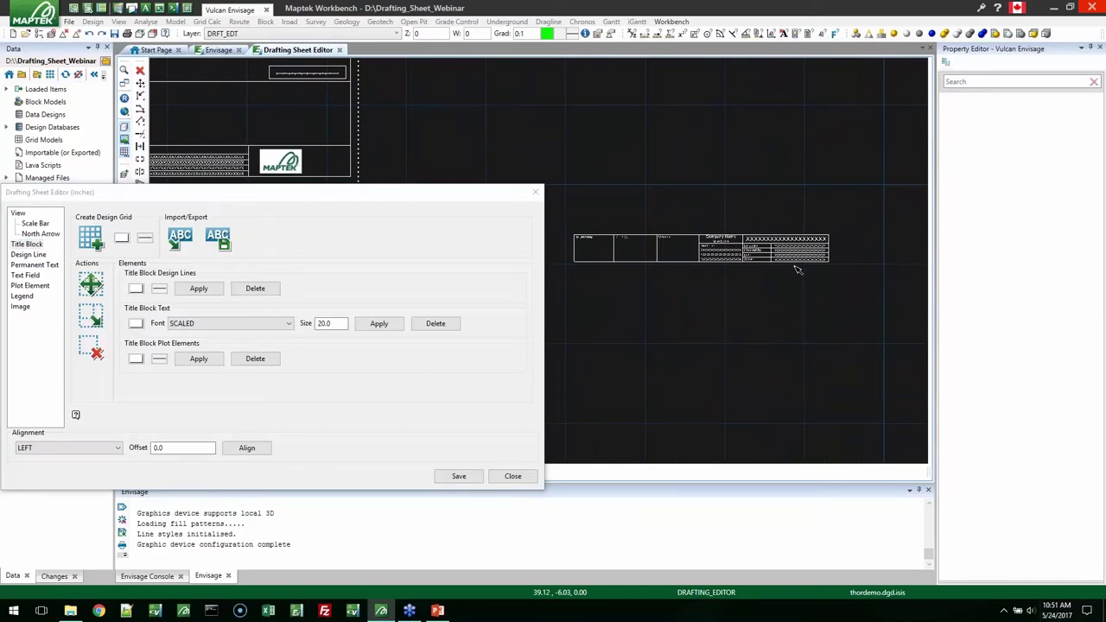
{"action": "scroll", "coordinate": [777, 293], "scroll_direction": "up", "scroll_amount": 4}
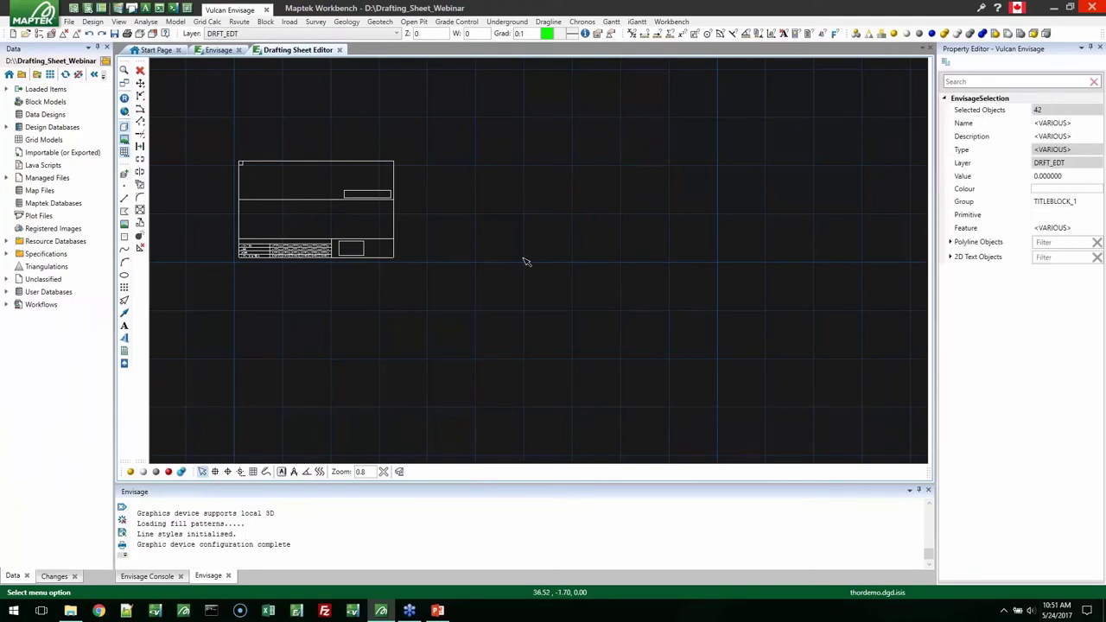
Expand the resource databases and browse the drafting sheets stored in drafting.dgd.isis.
{"action": "scroll", "coordinate": [523, 262], "scroll_direction": "up", "scroll_amount": 4}
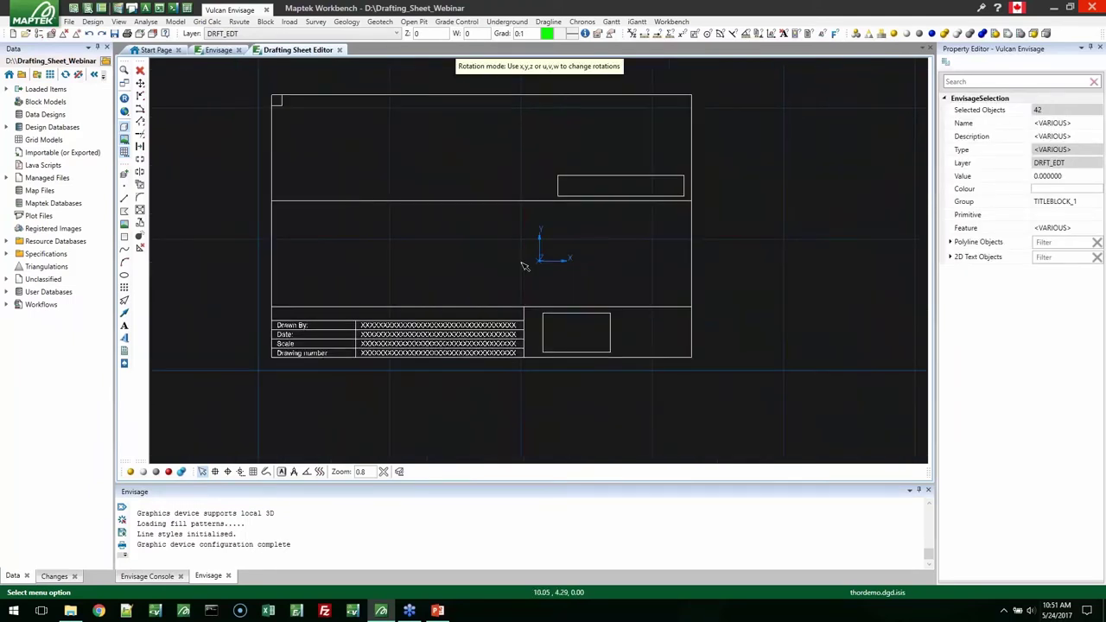
{"action": "right_click_drag", "start_coordinate": [522, 263], "coordinate": [600, 308]}
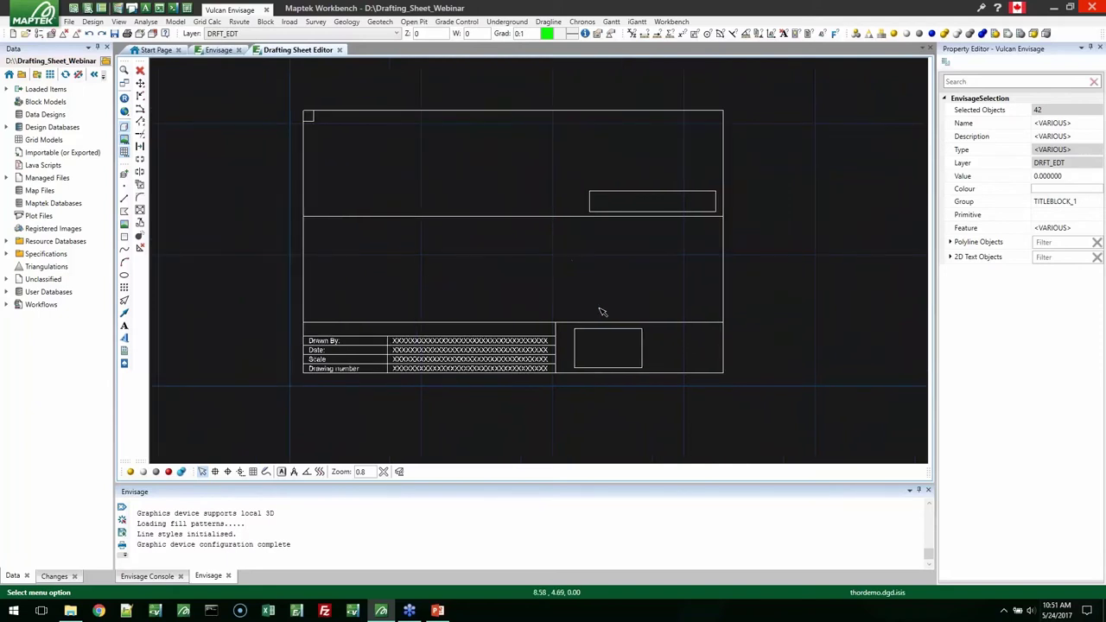
{"action": "double_click", "coordinate": [57, 243]}
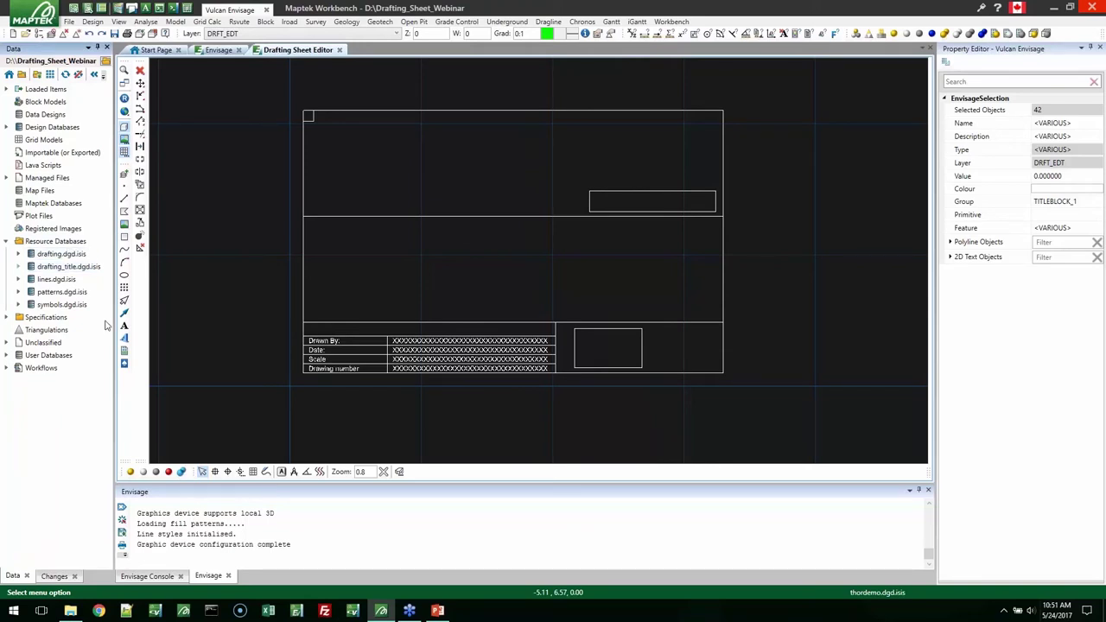
{"action": "double_click", "coordinate": [38, 263]}
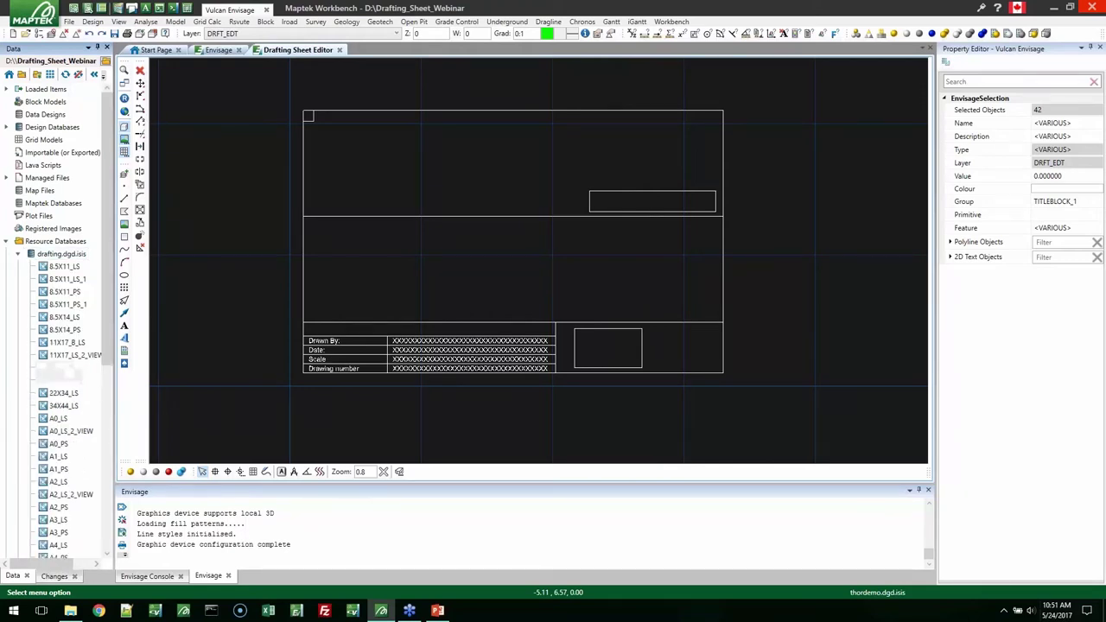
{"action": "middle_click_drag", "start_coordinate": [495, 260], "coordinate": [501, 292]}
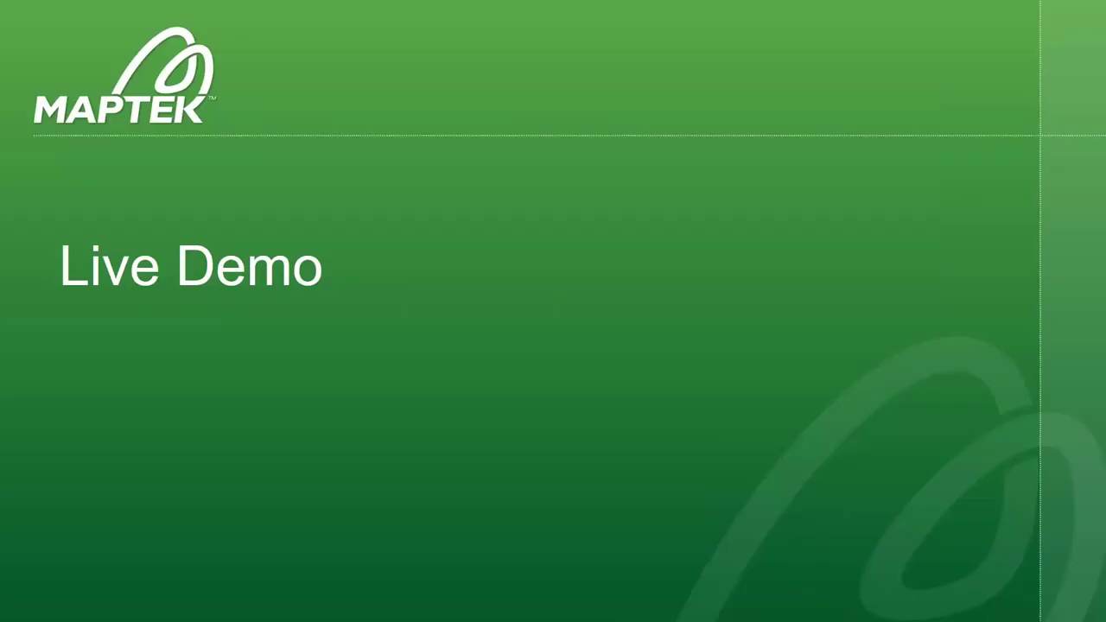
{"action": "key", "text": "Right"}
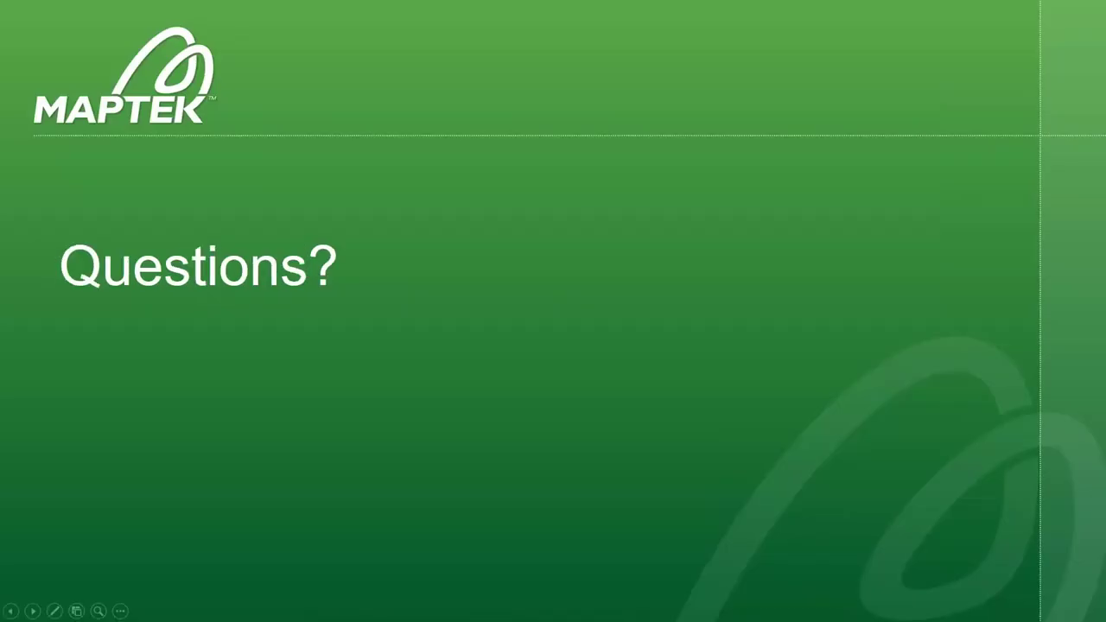